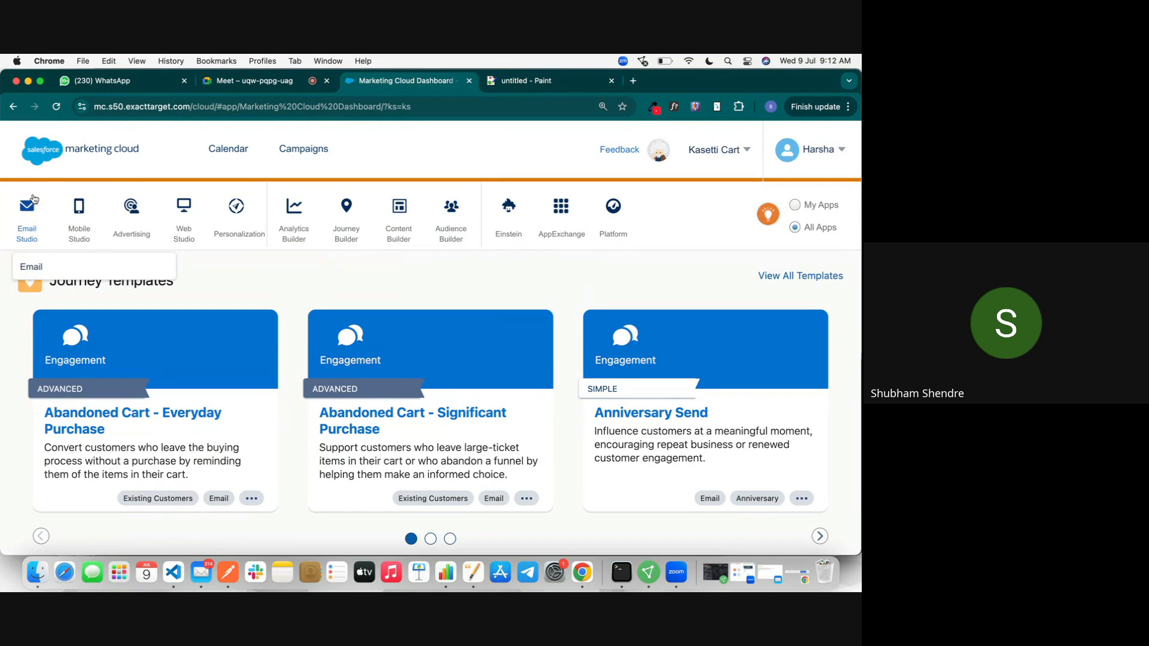
Step: In the Paint tab, add a canvas-wide text box with the label 'Subscriber Key -->'
mouse_move(121, 217)
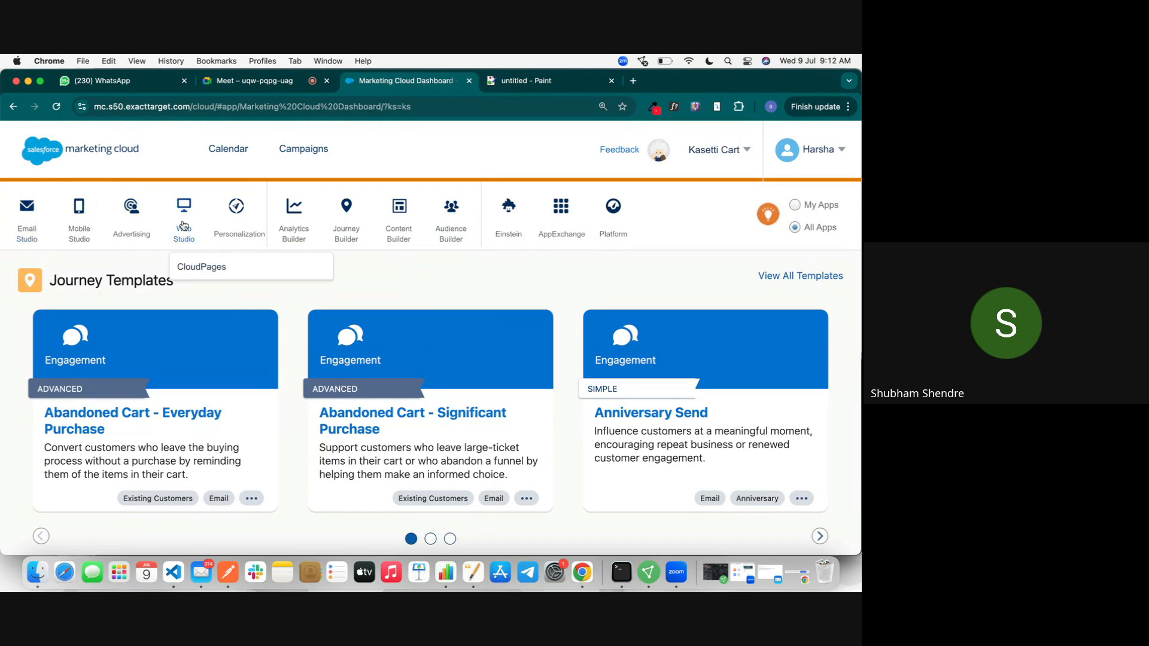
mouse_move(234, 232)
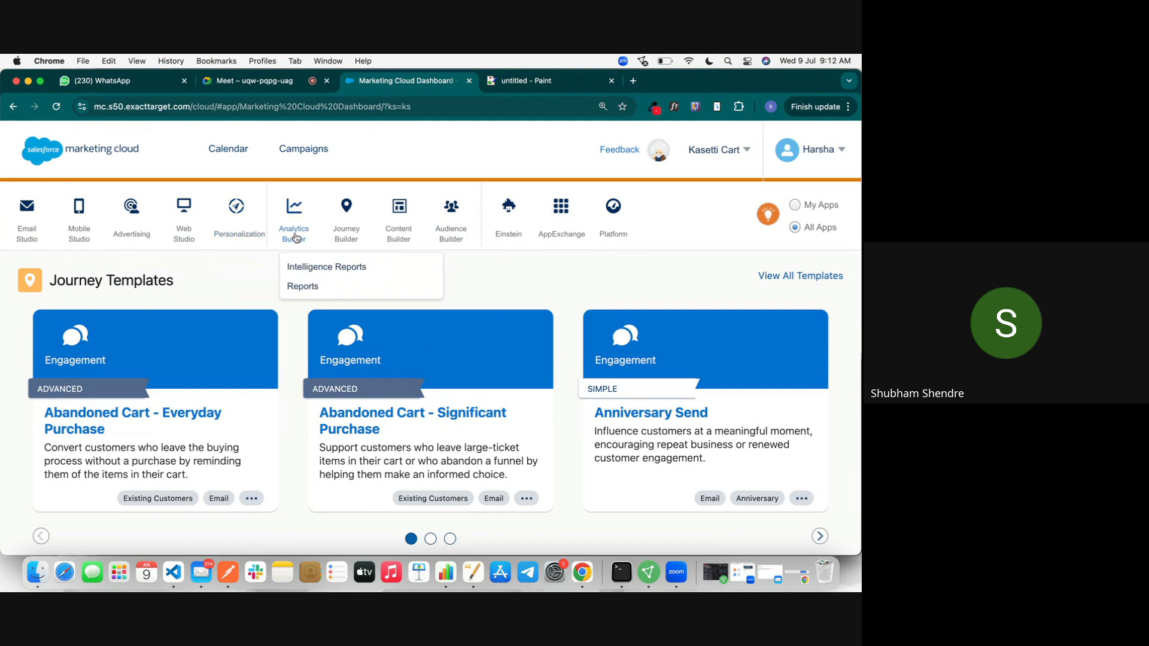
mouse_move(134, 257)
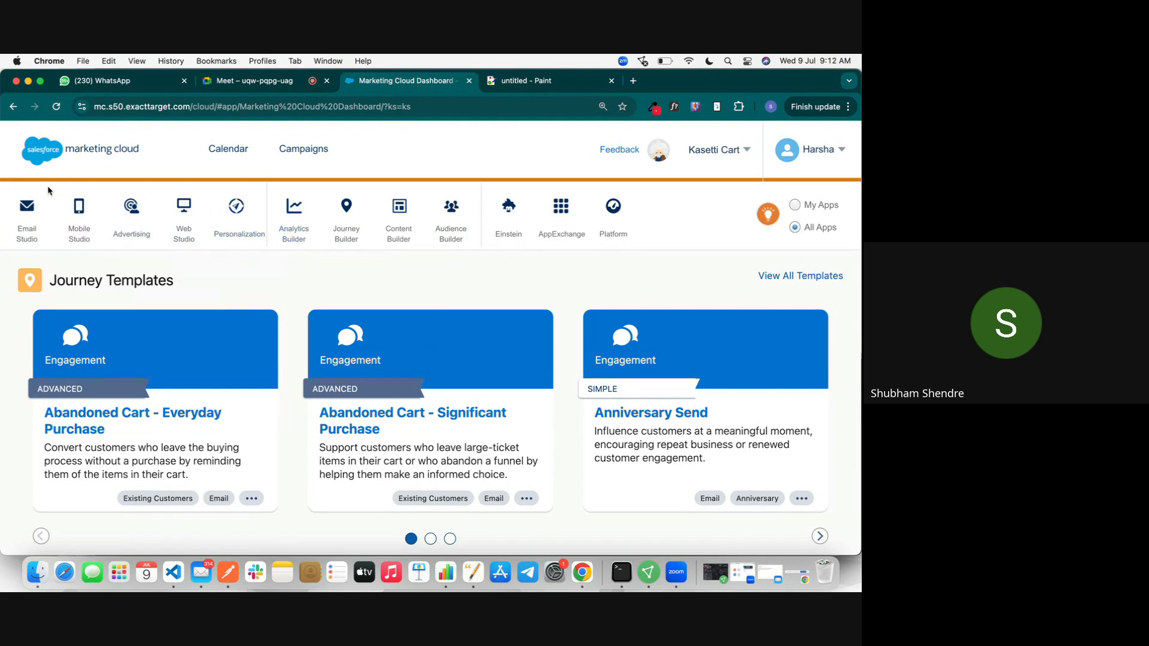
mouse_move(190, 232)
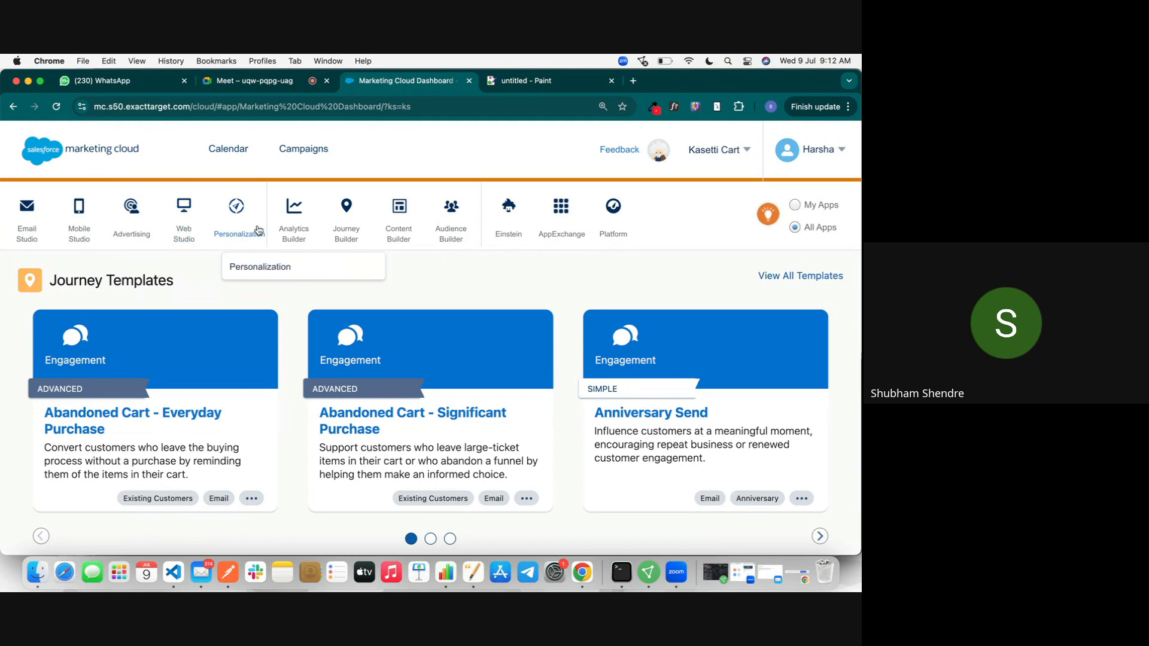
mouse_move(296, 225)
mouse_move(352, 242)
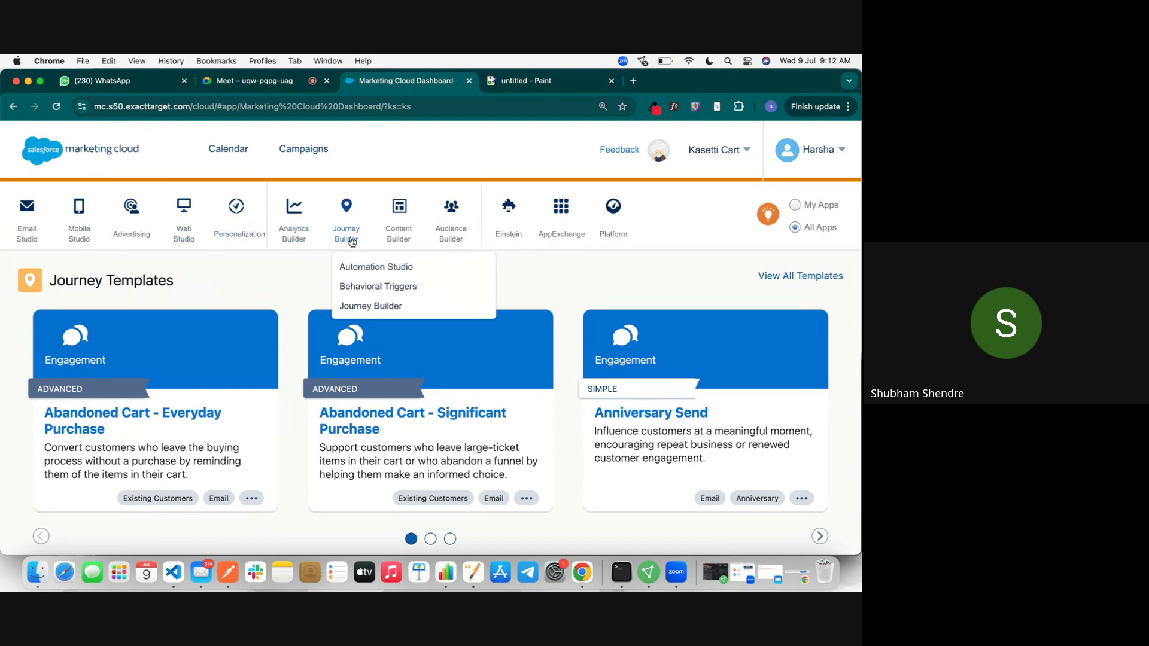
mouse_move(443, 235)
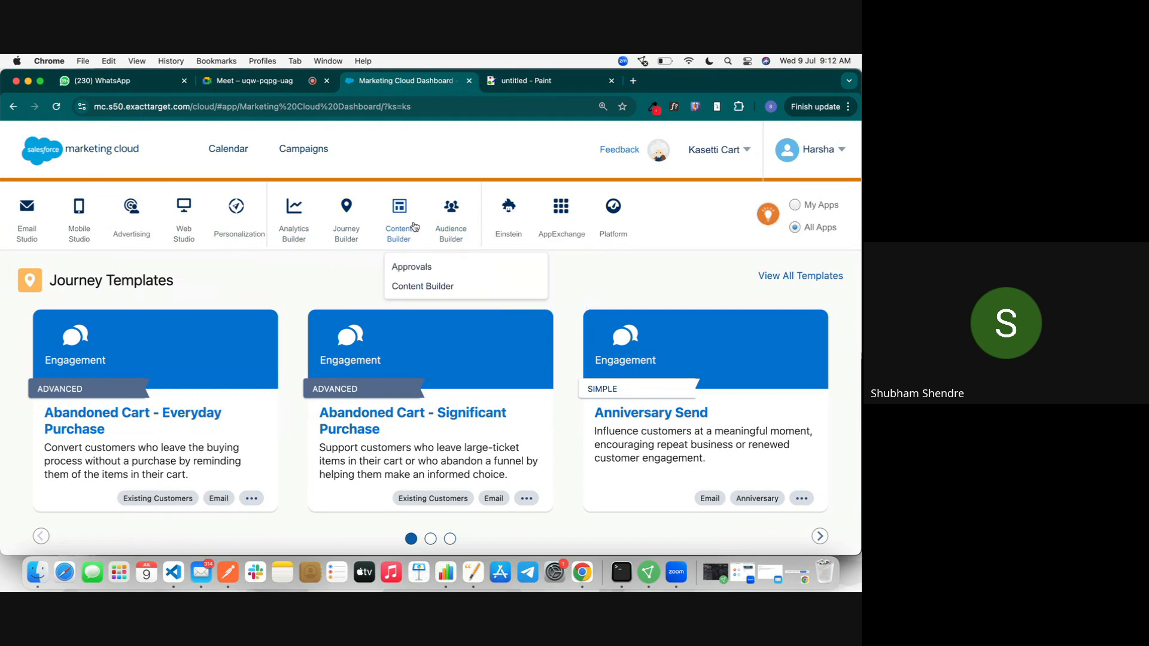
mouse_move(15, 208)
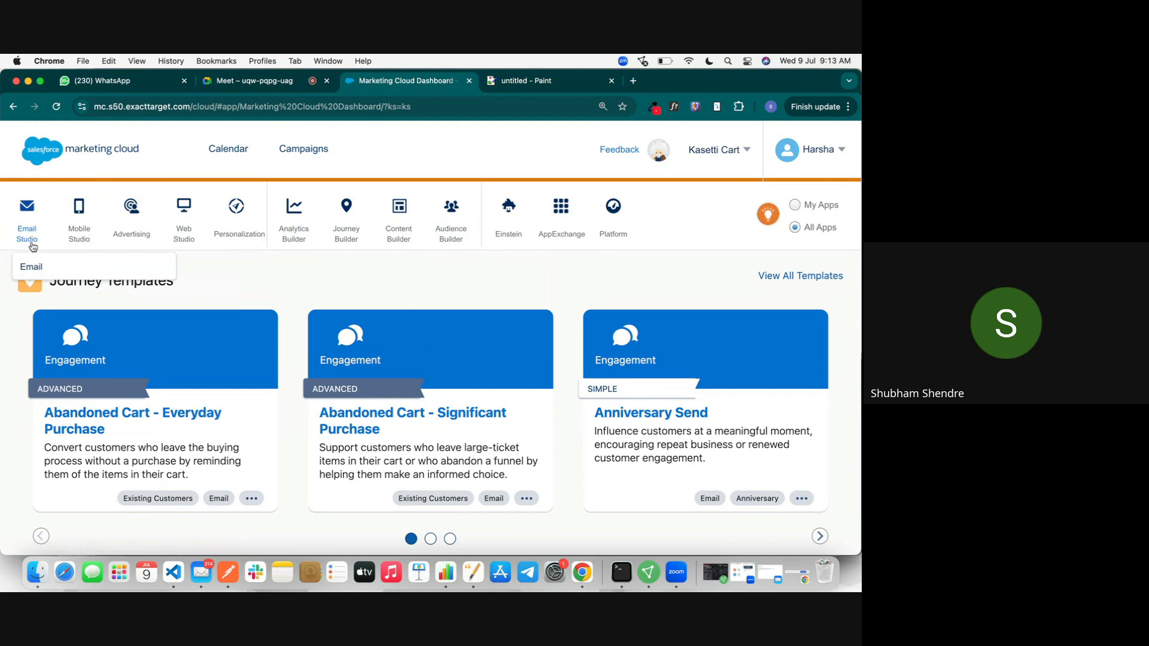
click(521, 82)
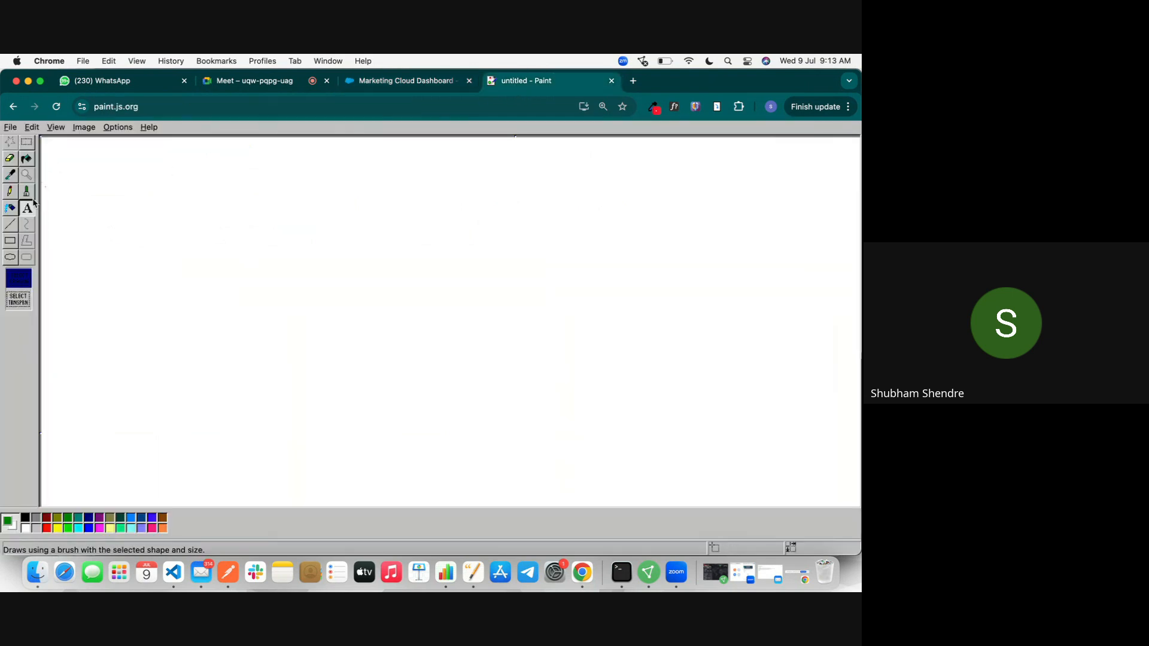
drag(51, 146, 851, 499)
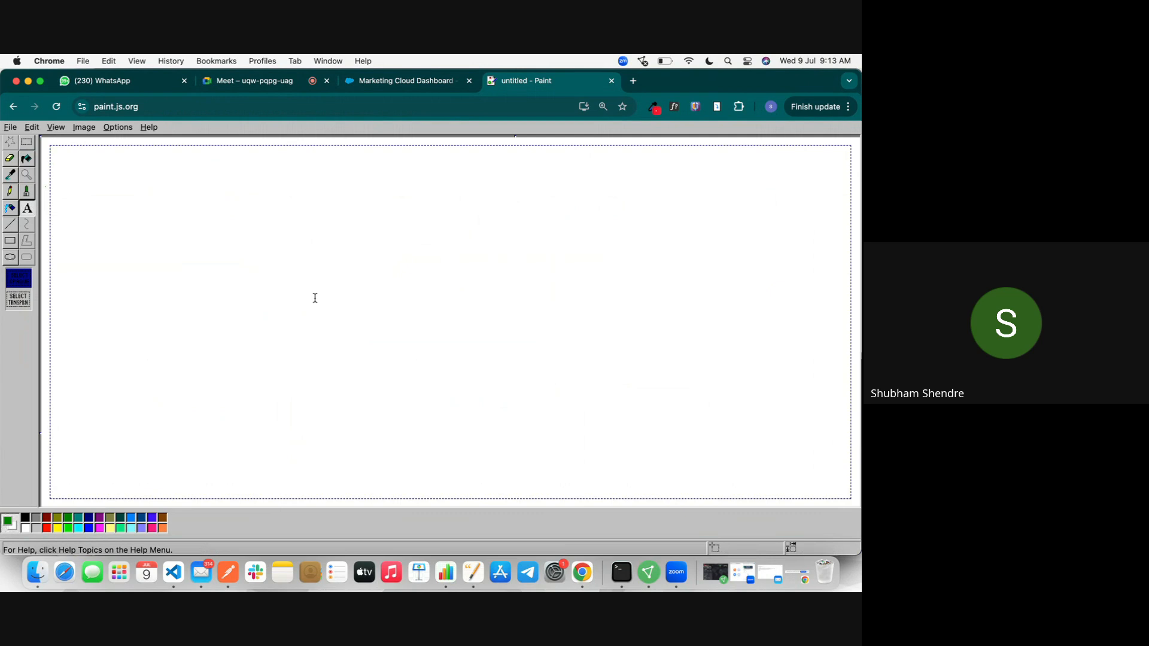
text(Subscriber Key --)
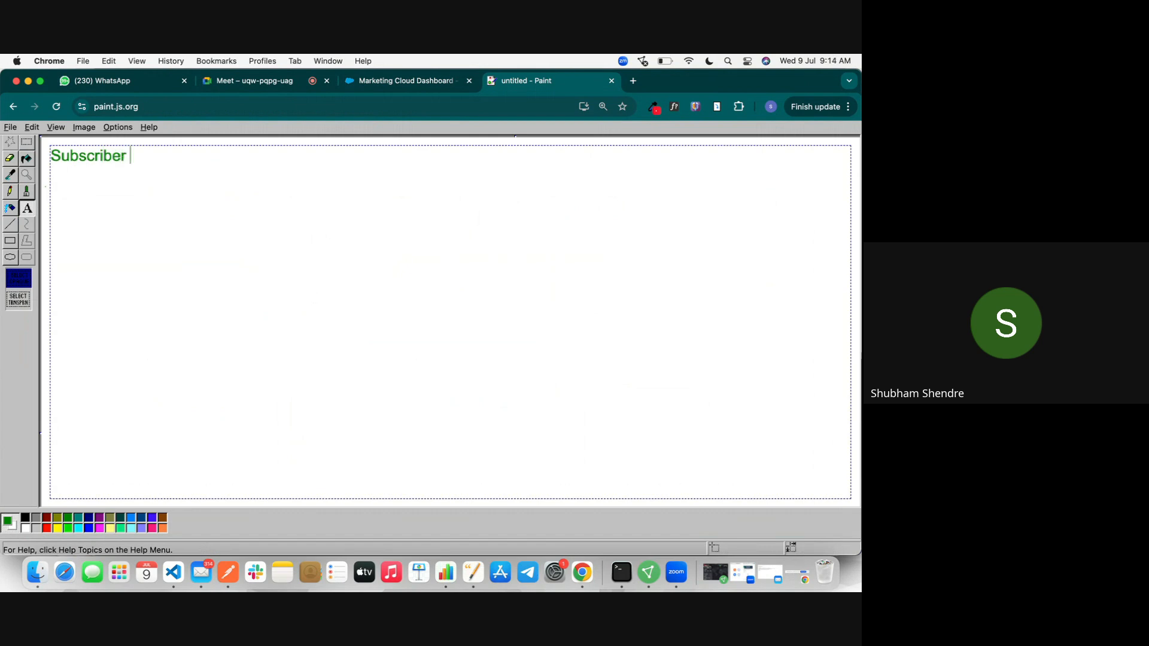
text(>)
double_click(142, 157)
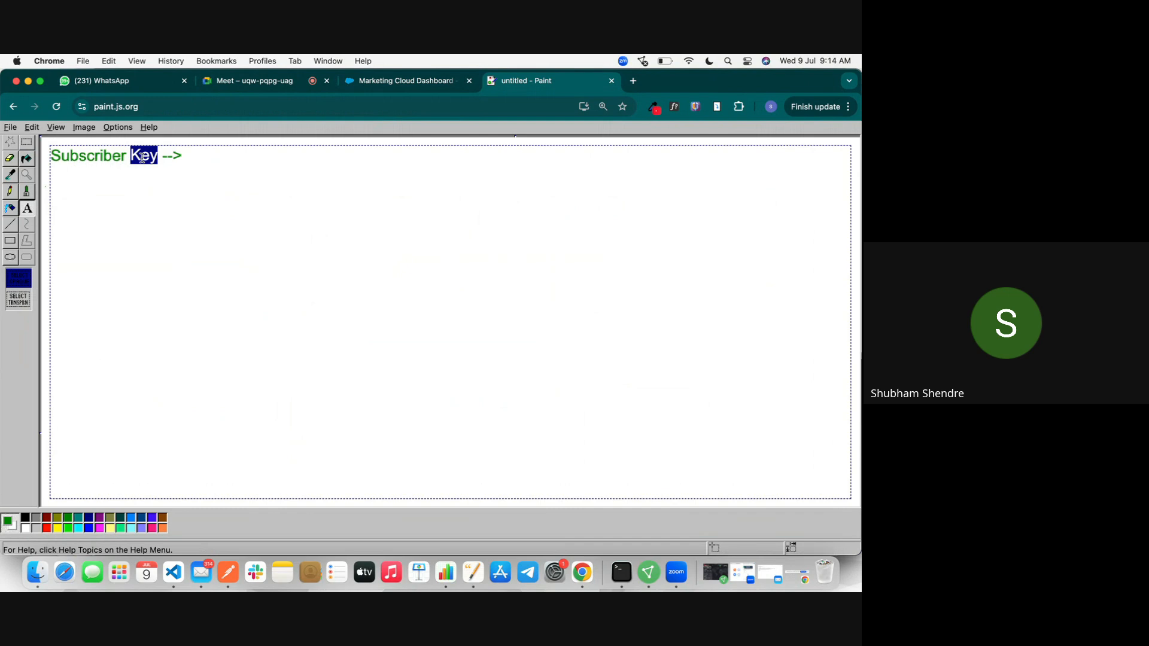
Step: Delete 'Key' and replace 'Subscriber' with 'Data Model' so the label reads 'Data Model -->'
key(BackSpace)
key(BackSpace)
key(BackSpace)
text(r)
triple_click(134, 155)
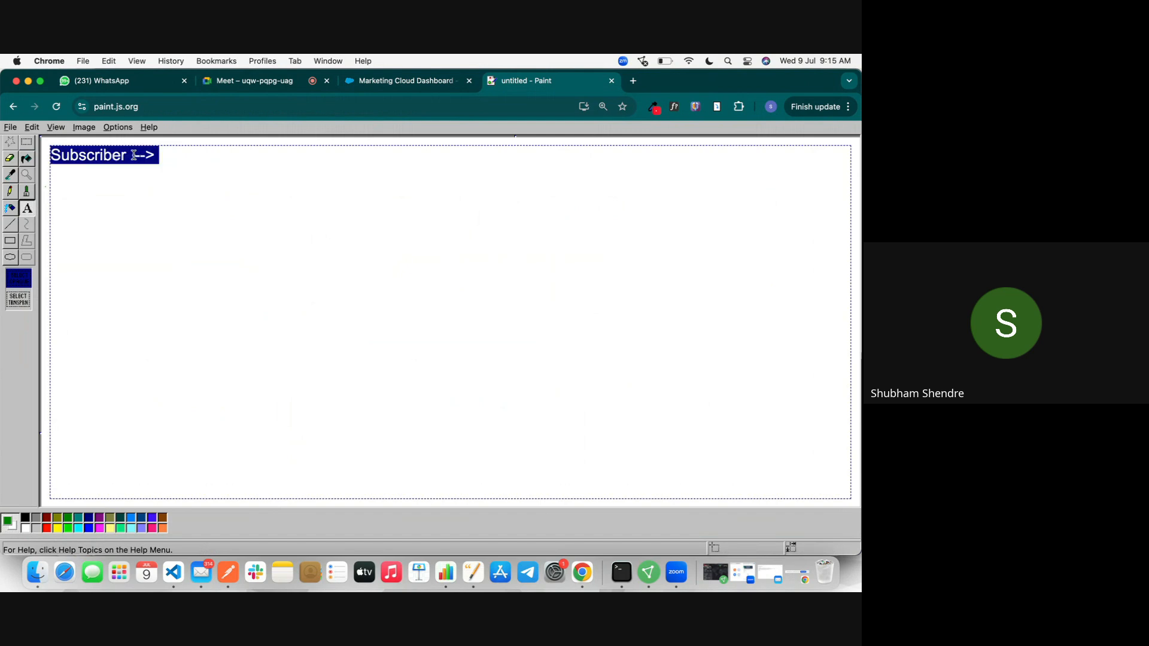
click(134, 155)
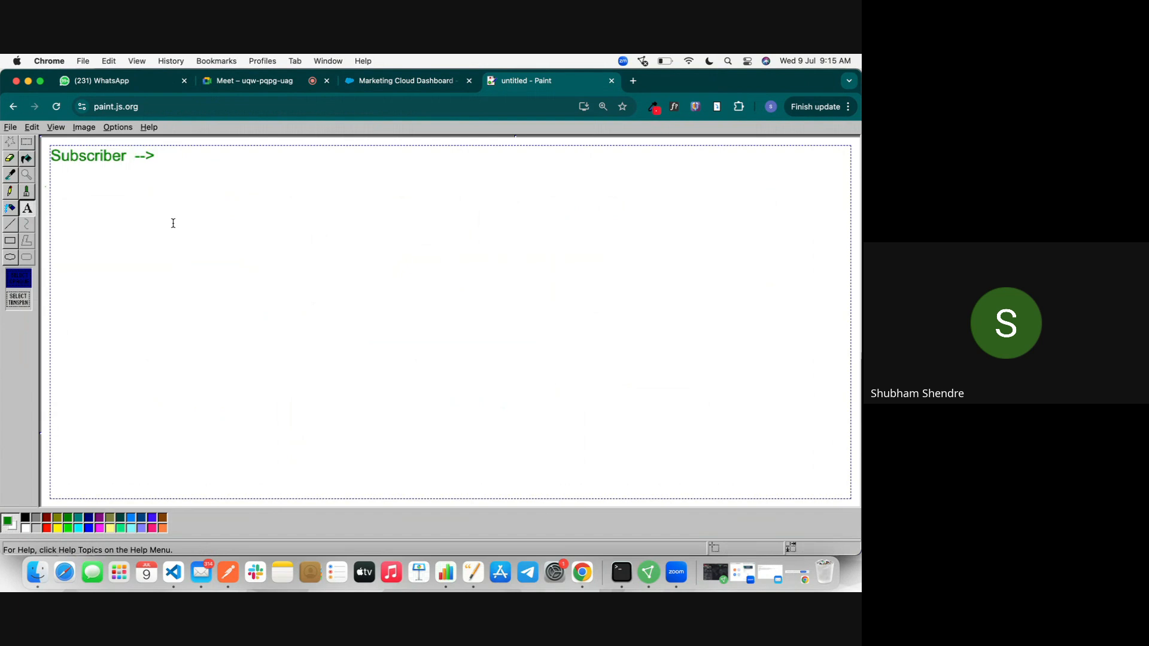
double_click(82, 150)
triple_click(83, 150)
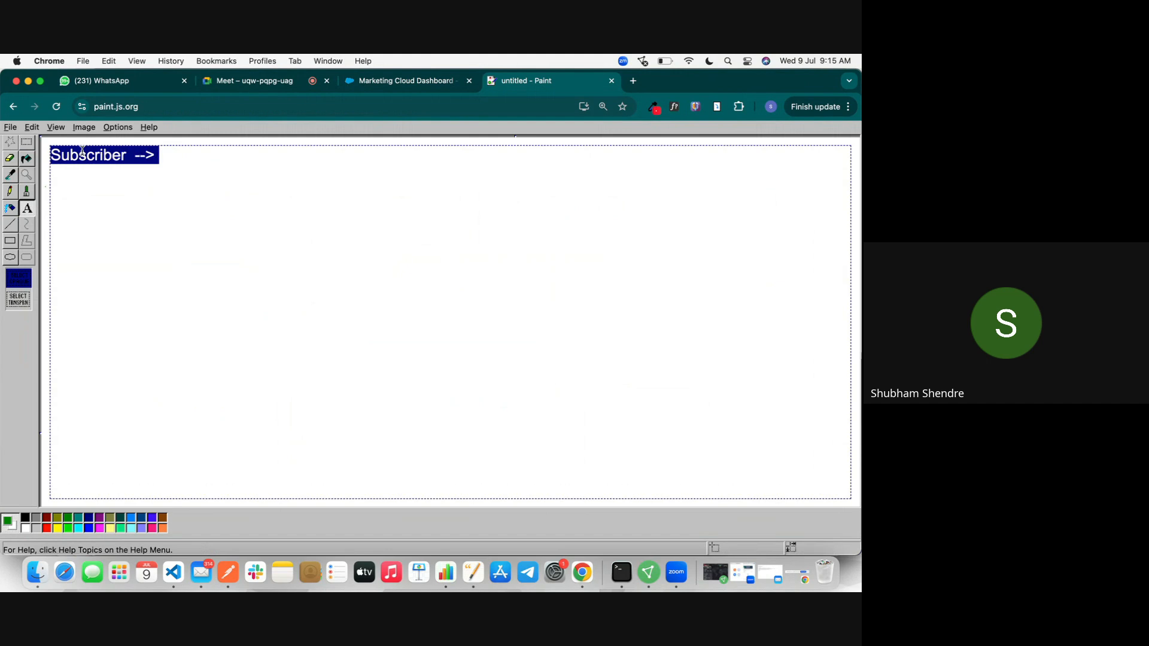
double_click(89, 152)
text(F)
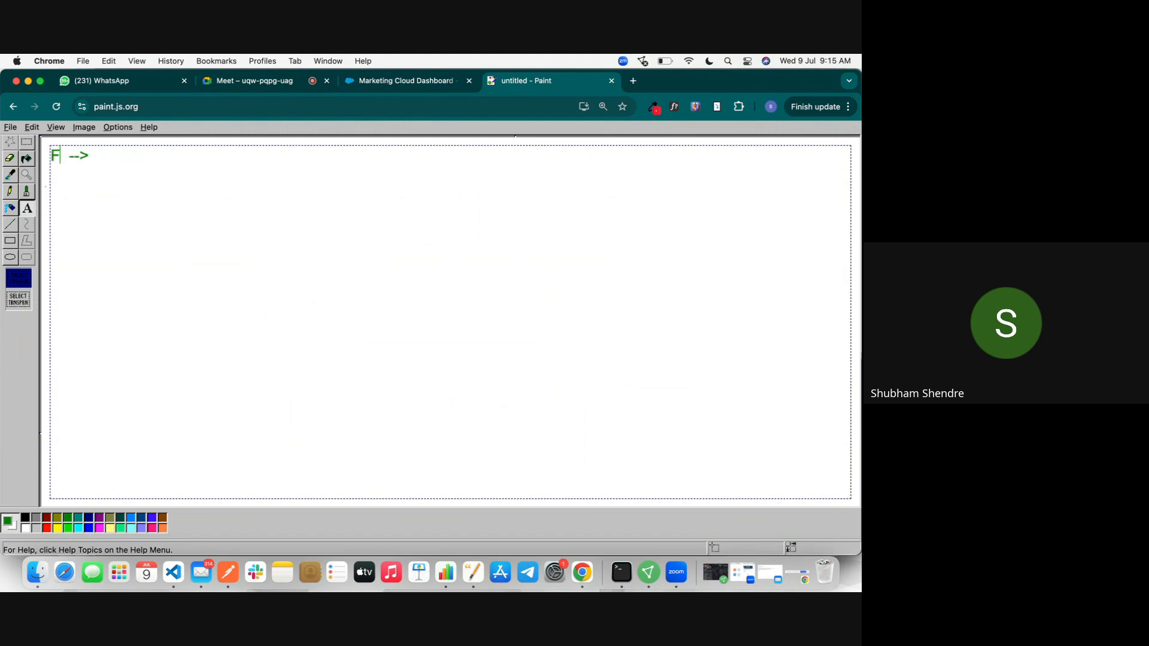
key(BackSpace)
text(Data Model)
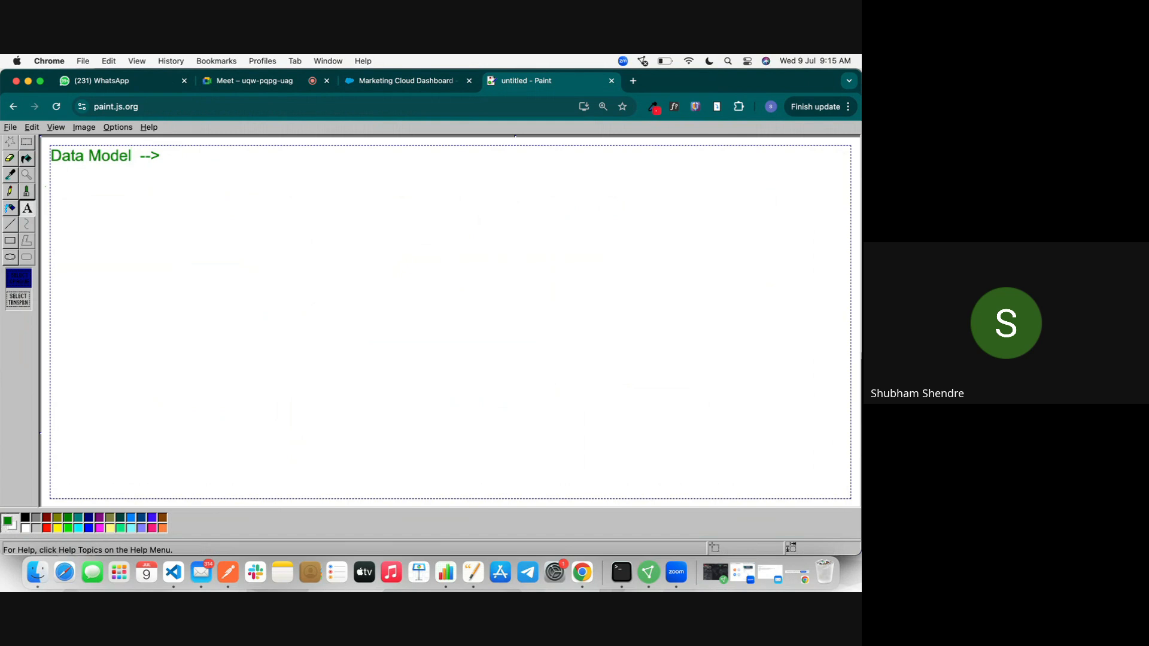
Step: Add 'List Based Data Model' and 'Contact Based Data Model' lines below the heading
click(170, 148)
key(Return)
text(List Based )
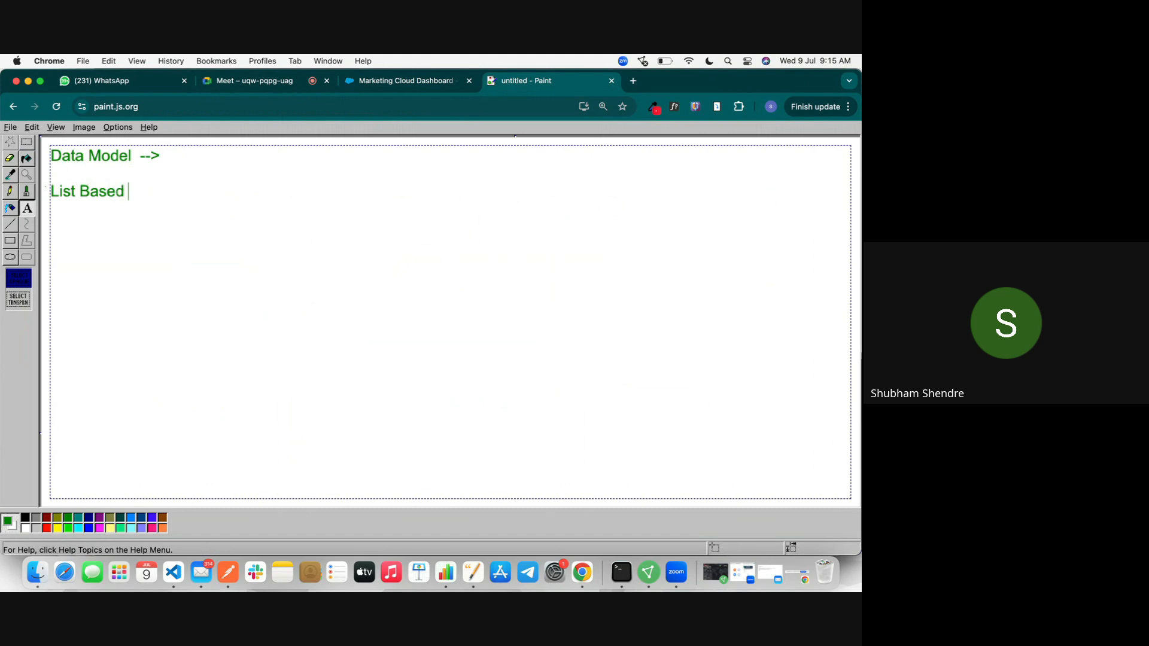
text(Data Model)
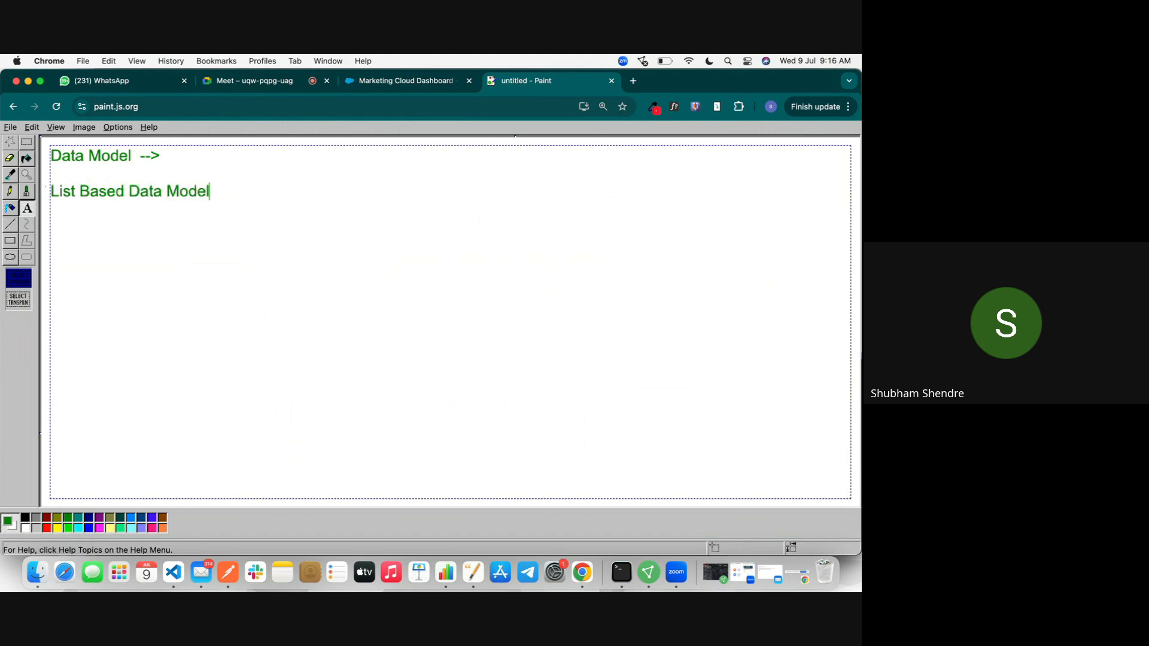
key(Return)
text(Contact Based Data Model)
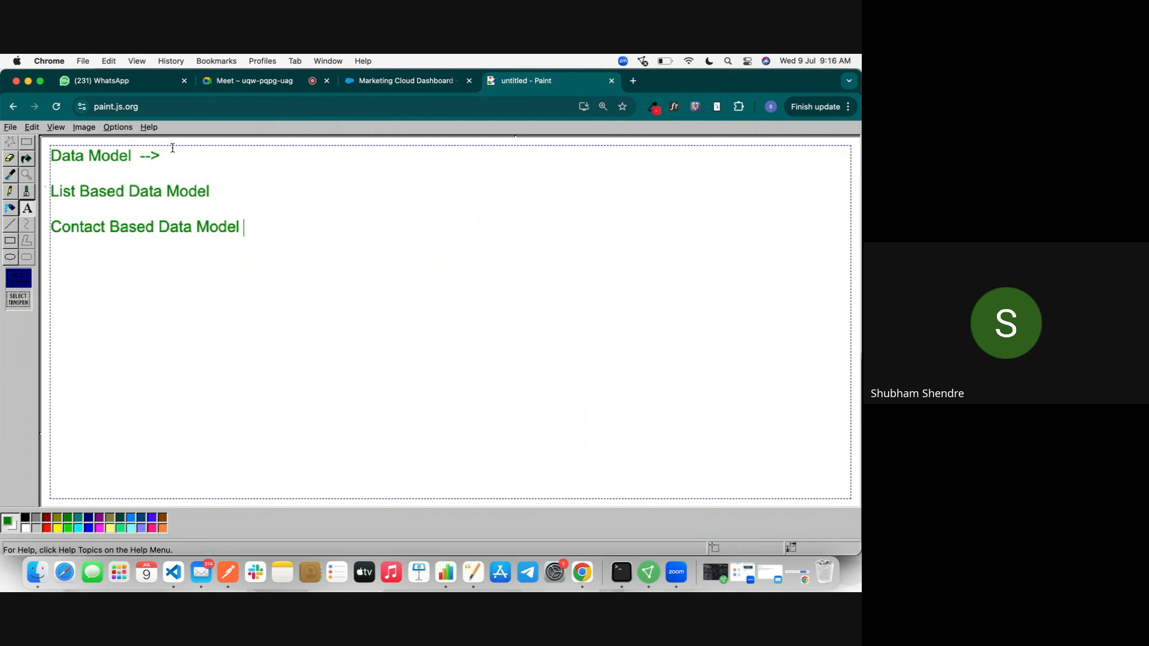
Step: Append '--' to both lines and begin the note 'List of Subsc' on the List line
click(232, 196)
text(--)
click(238, 221)
text(--)
click(302, 195)
text(List of Subsce)
Step: Complete the List line as 'List of Subscriber -- Fixed Attributes -- 5 Lakhs Data -- Scaleable'
key(BackSpace)
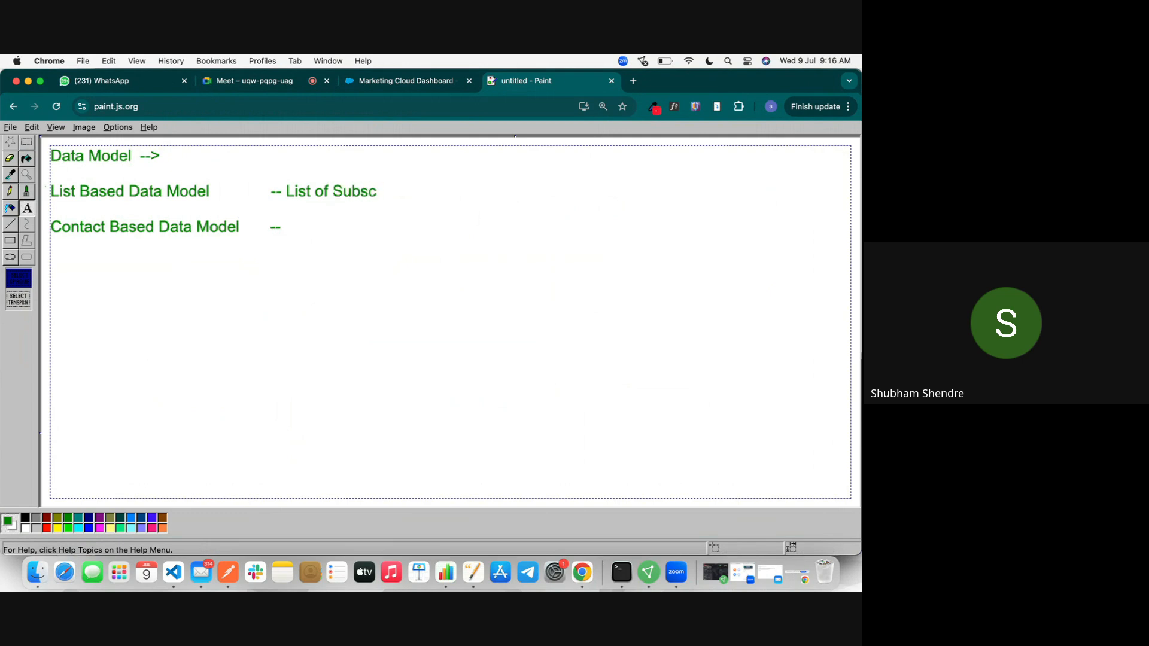
text(riber --)
text(Fixed)
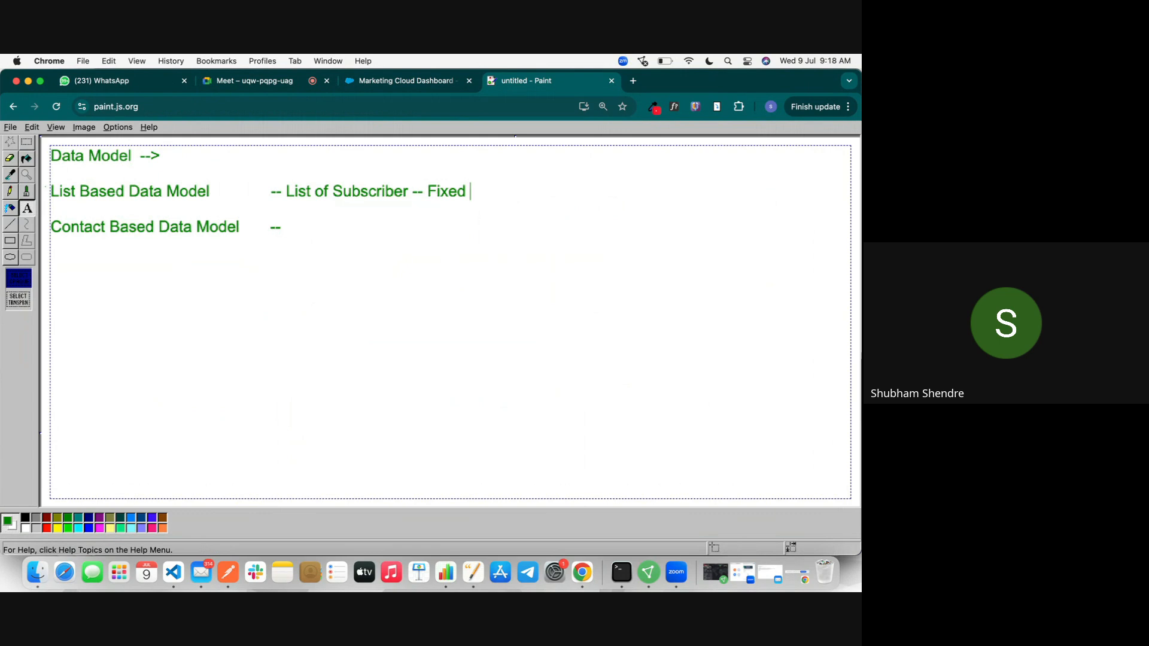
key(BackSpace)
key(BackSpace)
key(BackSpace)
key(BackSpace)
key(BackSpace)
key(BackSpace)
text(Fixed M)
key(BackSpace)
text(Attributes --)
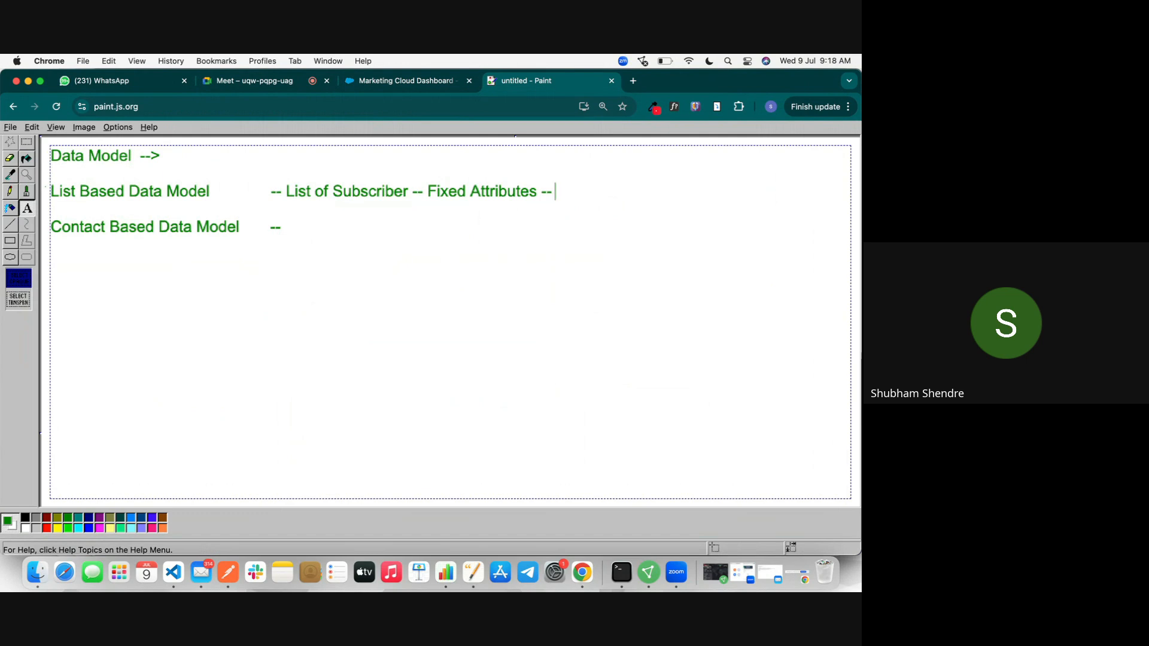
text(5 Lakhs Data )
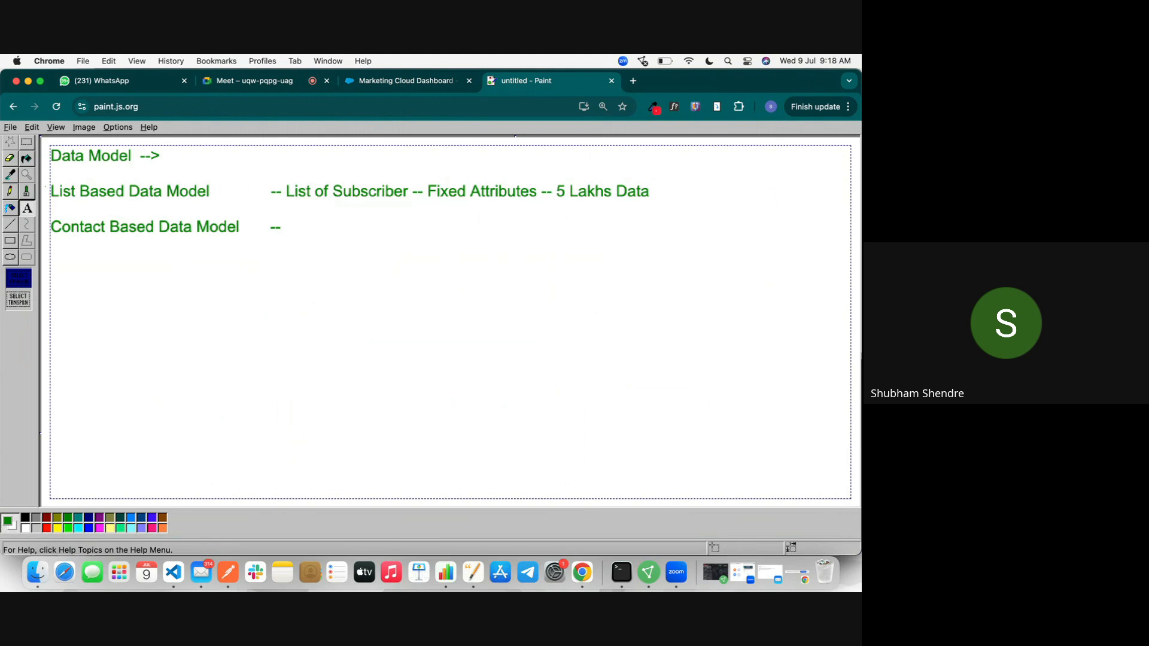
text(-- Scaleable)
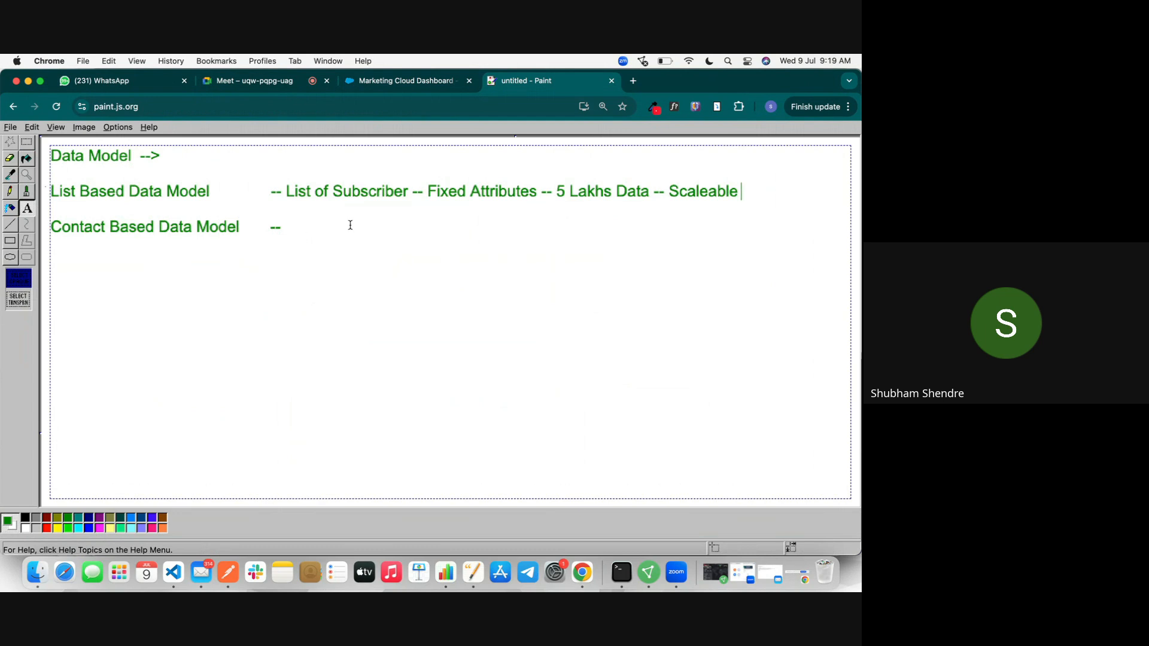
triple_click(347, 193)
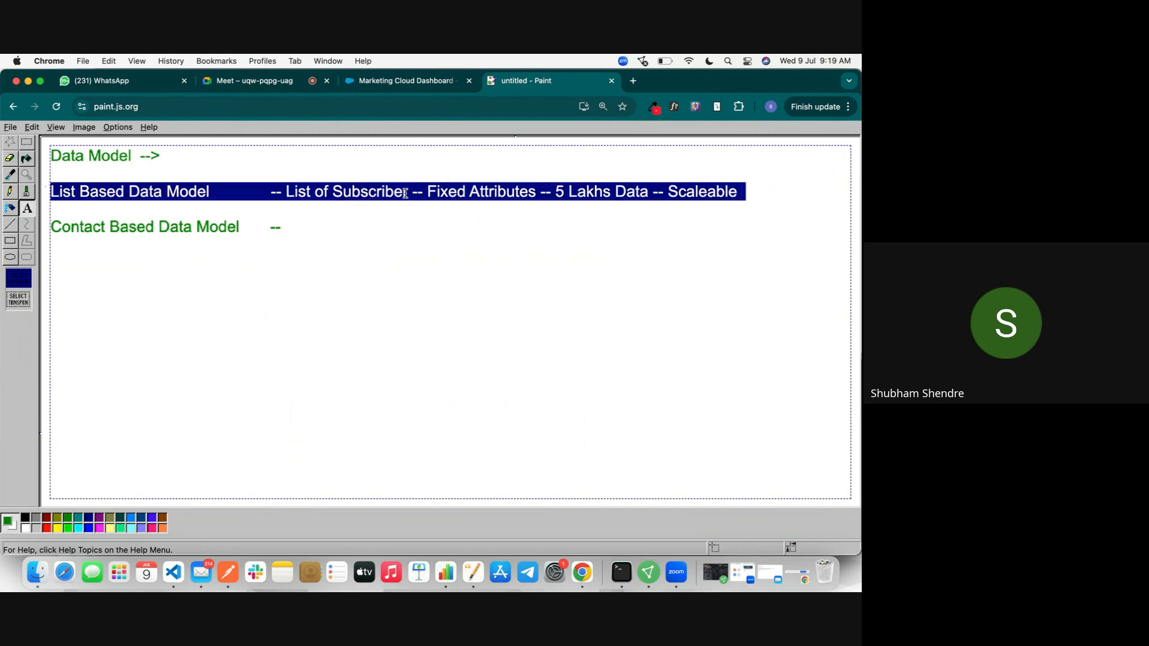
Step: Return to Marketing Cloud, open Email Studio and bring up the Subscribers dropdown menu
click(434, 80)
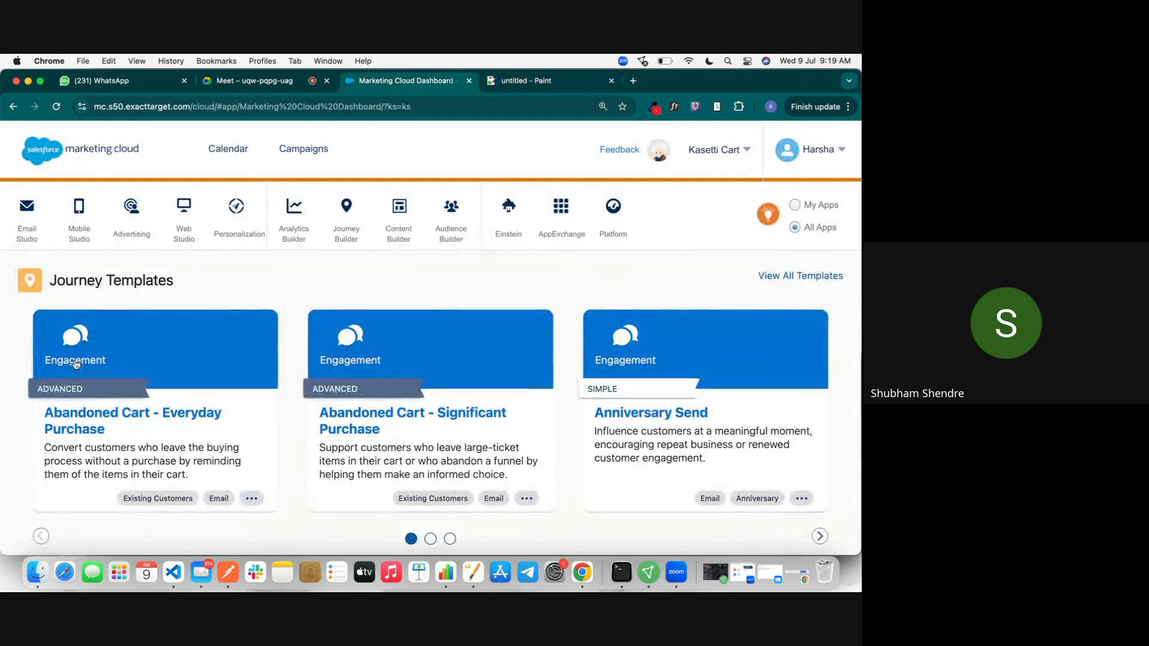
mouse_move(36, 220)
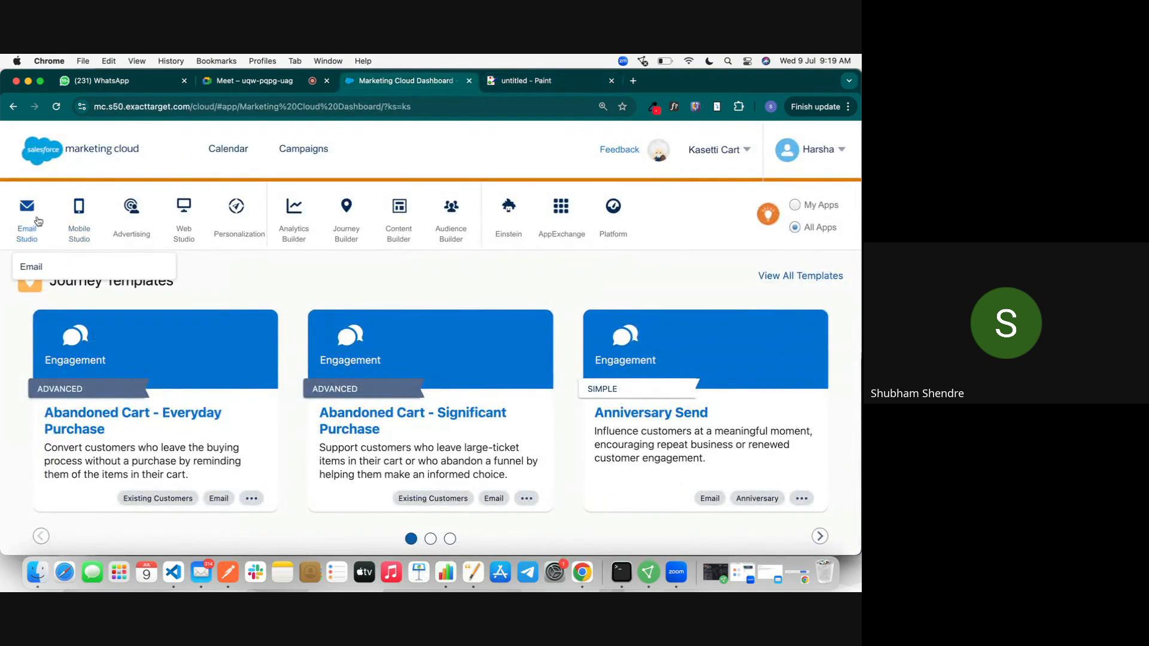
click(47, 273)
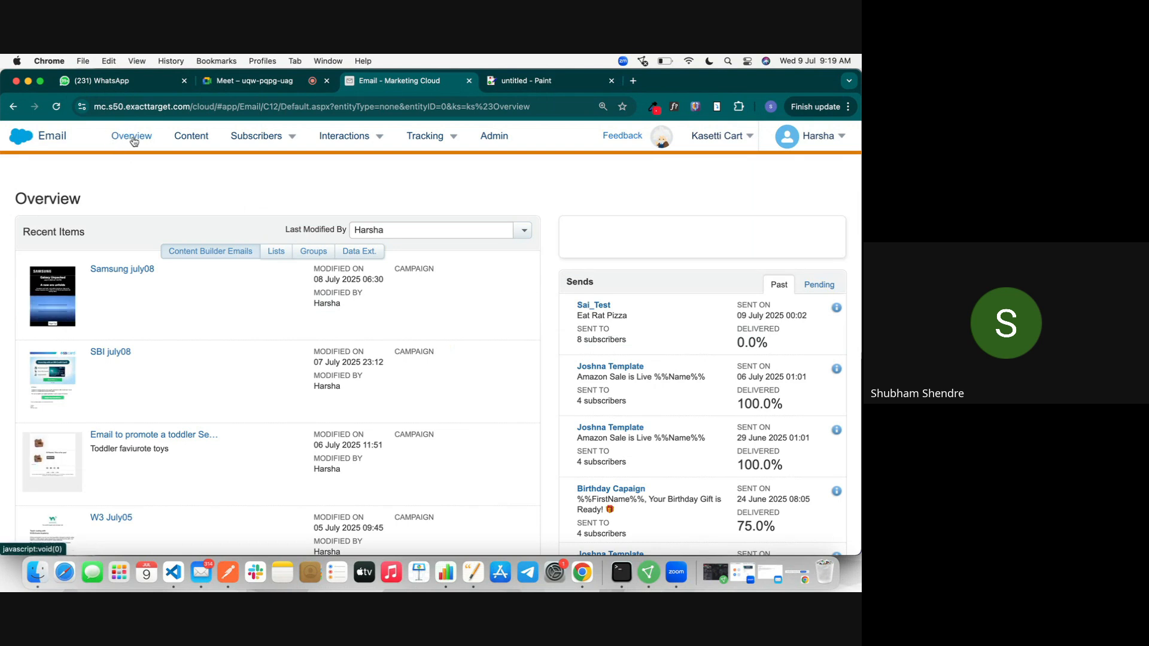
mouse_move(343, 137)
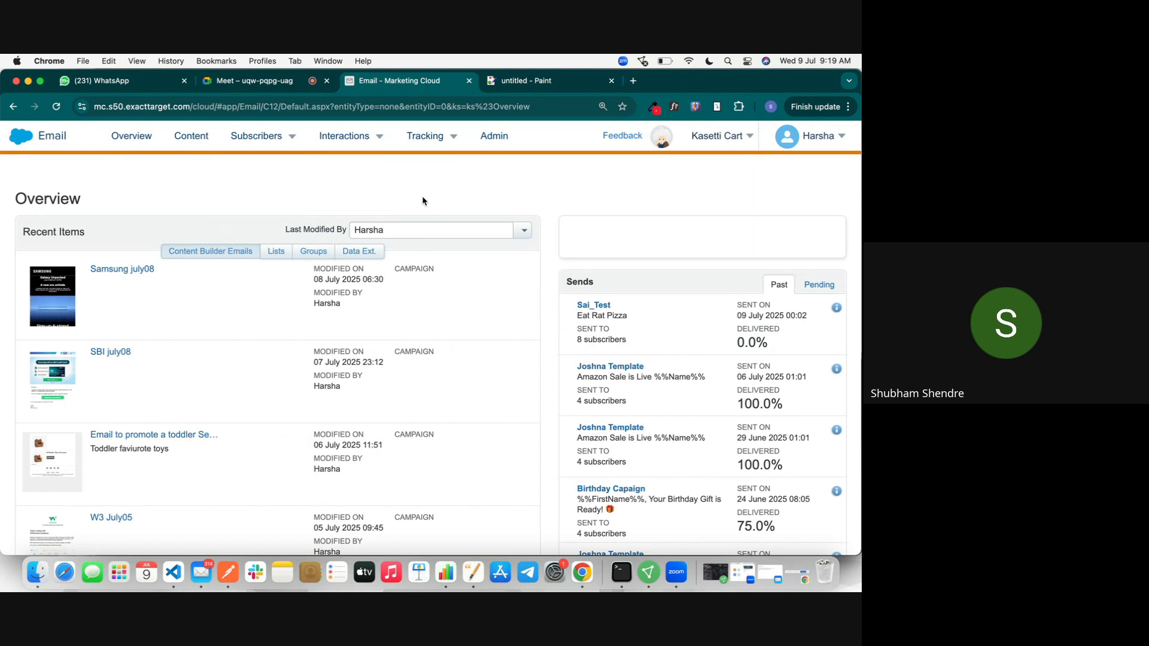
mouse_move(258, 155)
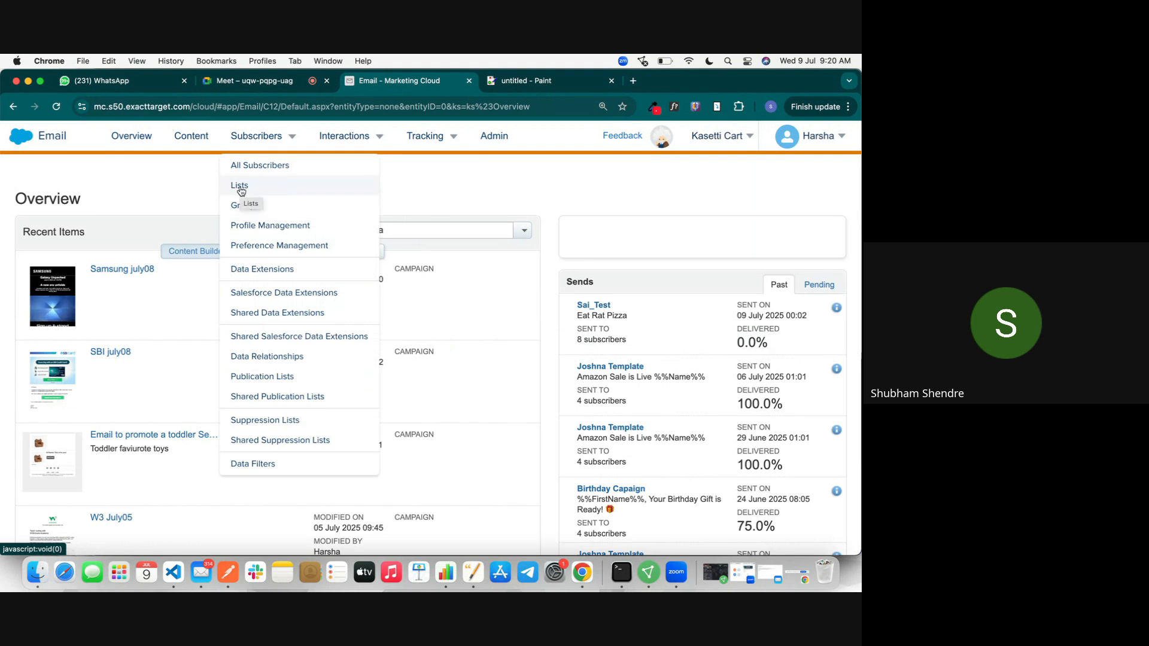
Step: Go to Subscribers > Lists and expand the My Lists folder tree
click(240, 187)
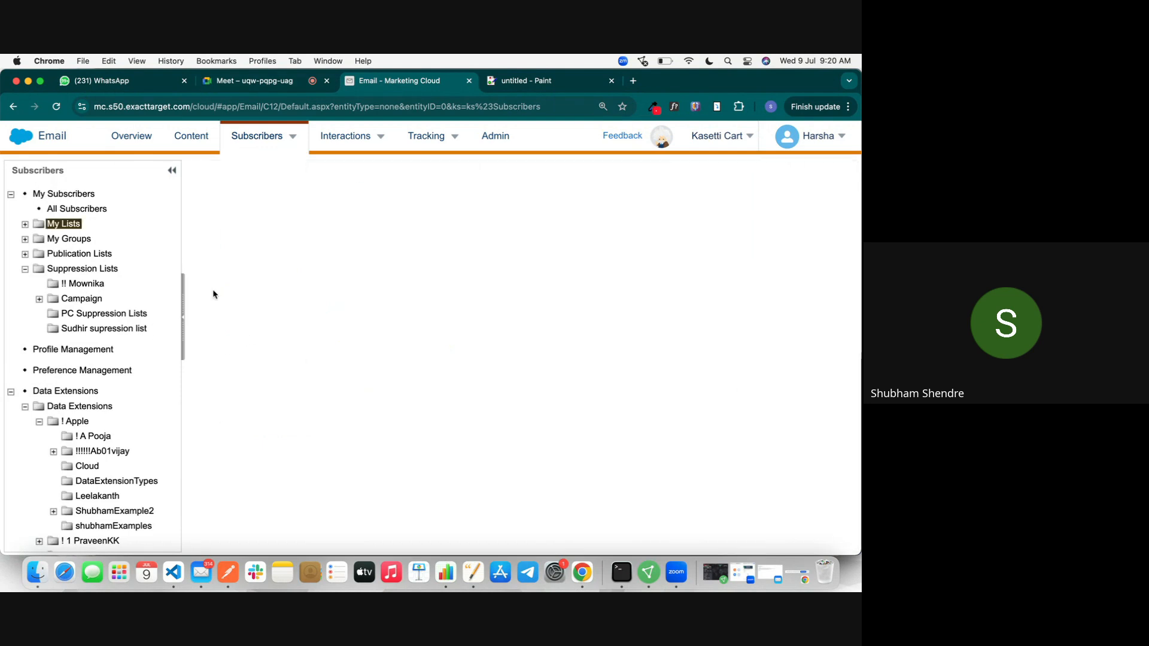
click(25, 229)
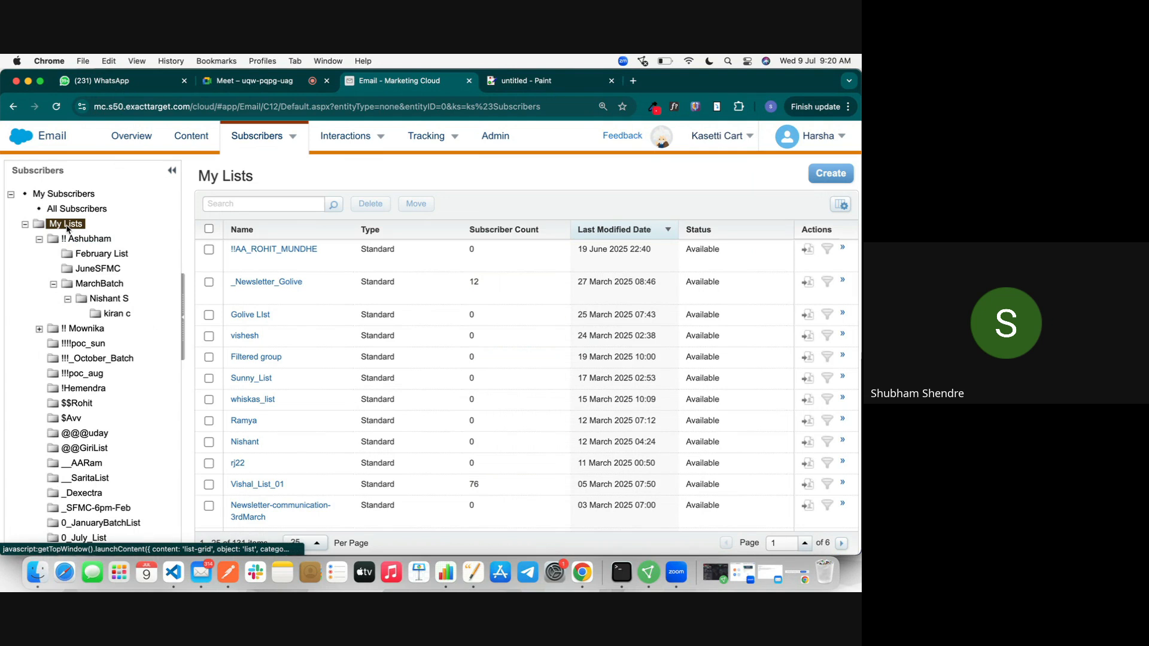
Step: Create a folder named 'JulyBatch9th' under My Lists and open it
right_click(66, 226)
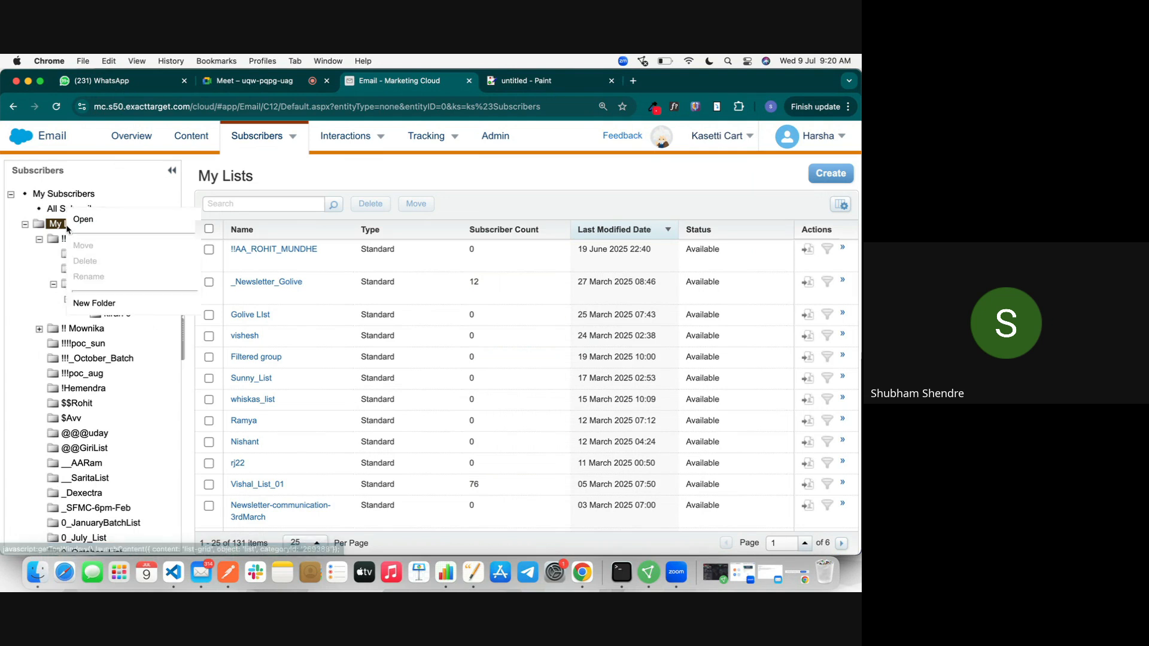
click(107, 301)
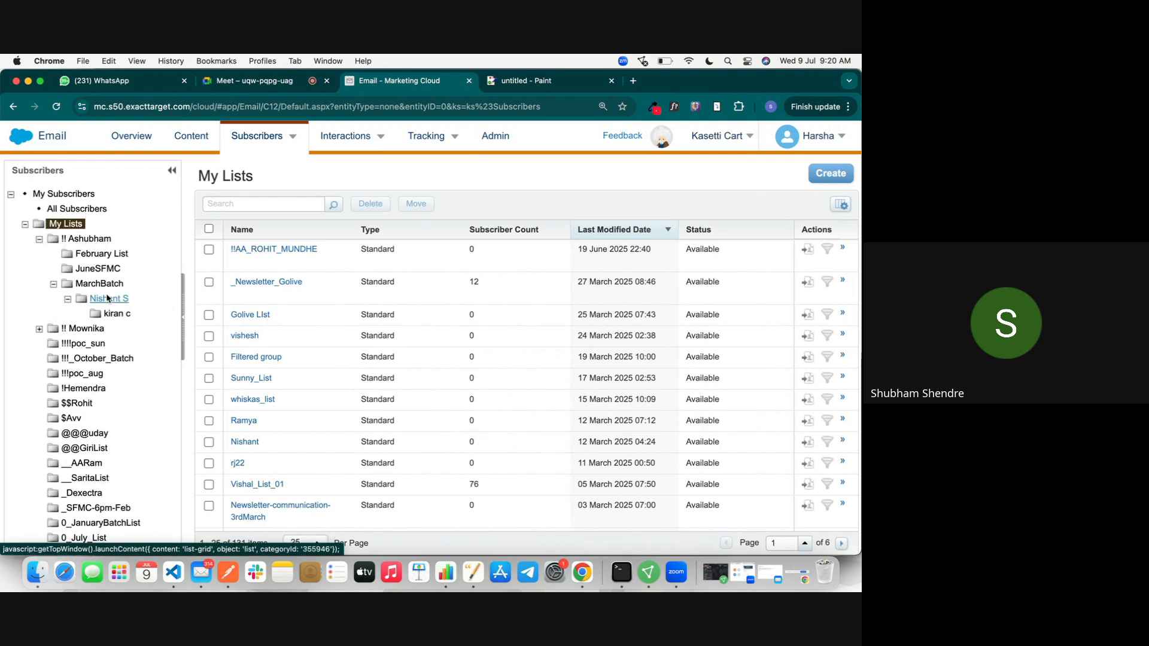
scroll(106, 311, down, 20)
scroll(99, 366, down, 10)
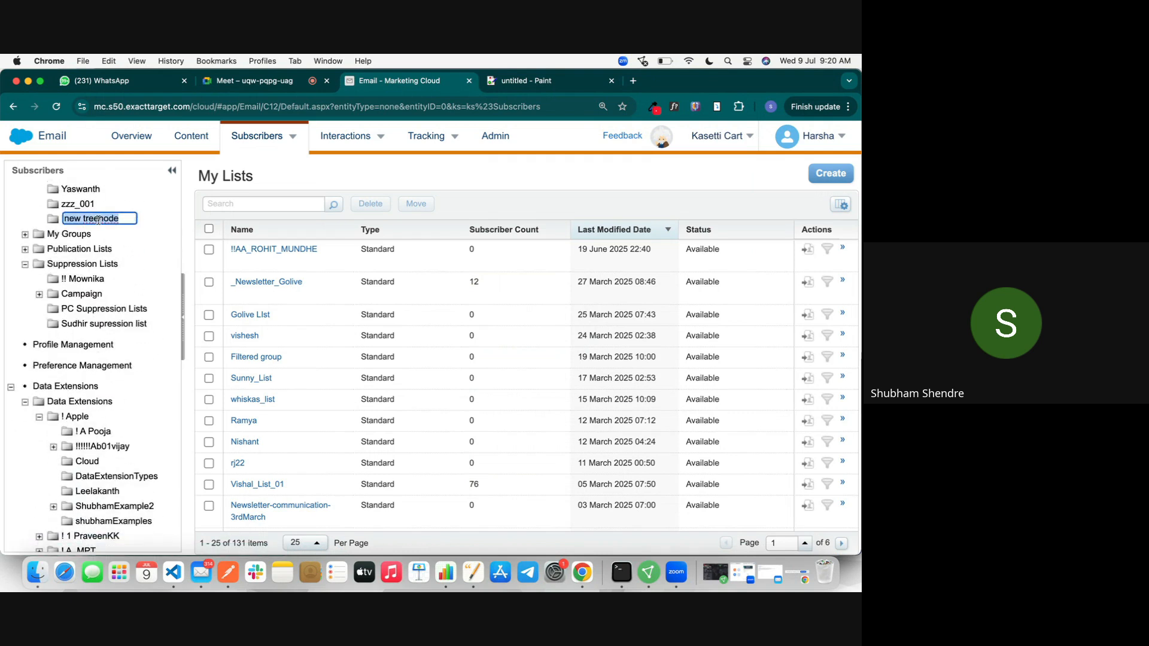
text(JulyBatch9th)
click(183, 228)
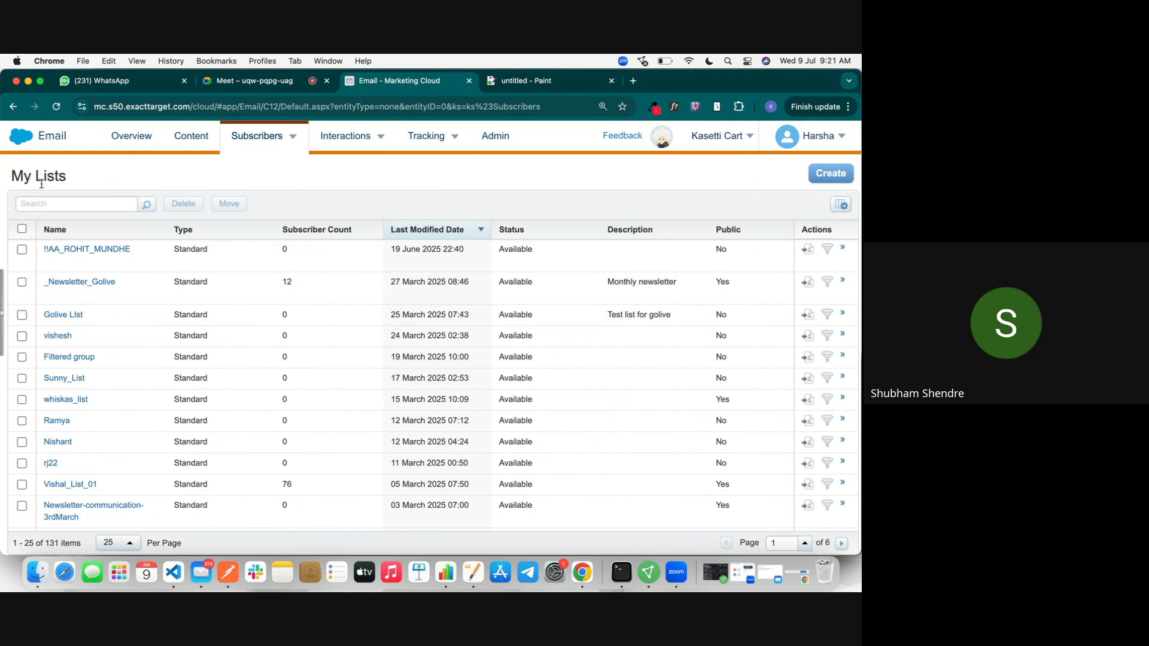
scroll(124, 314, down, 5)
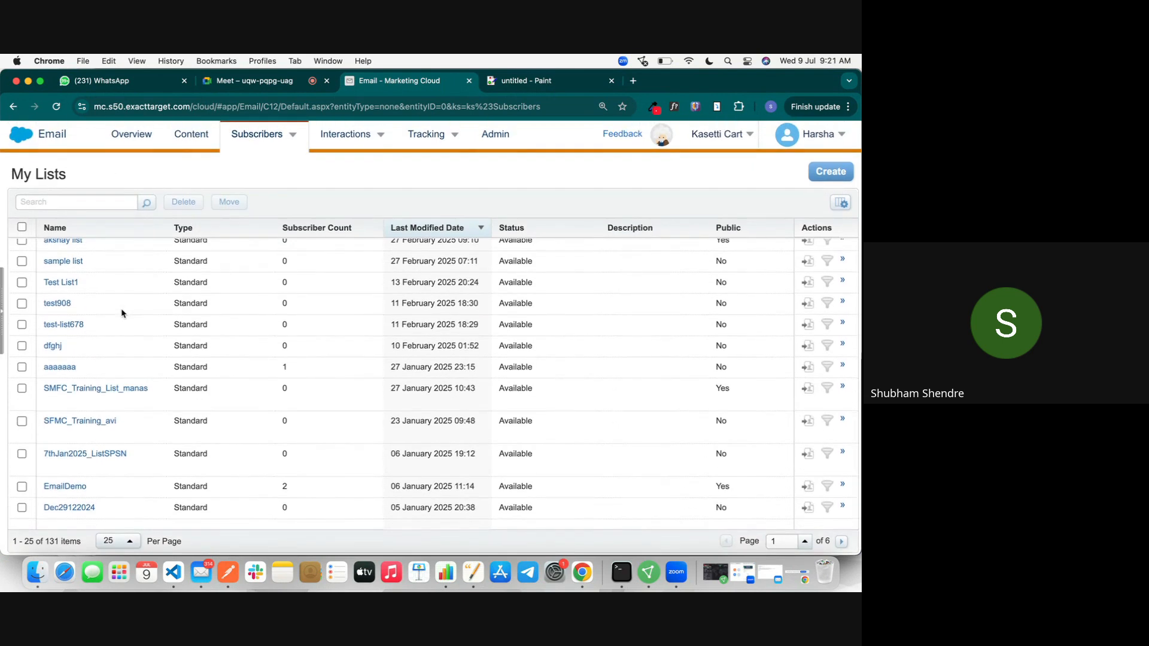
click(263, 136)
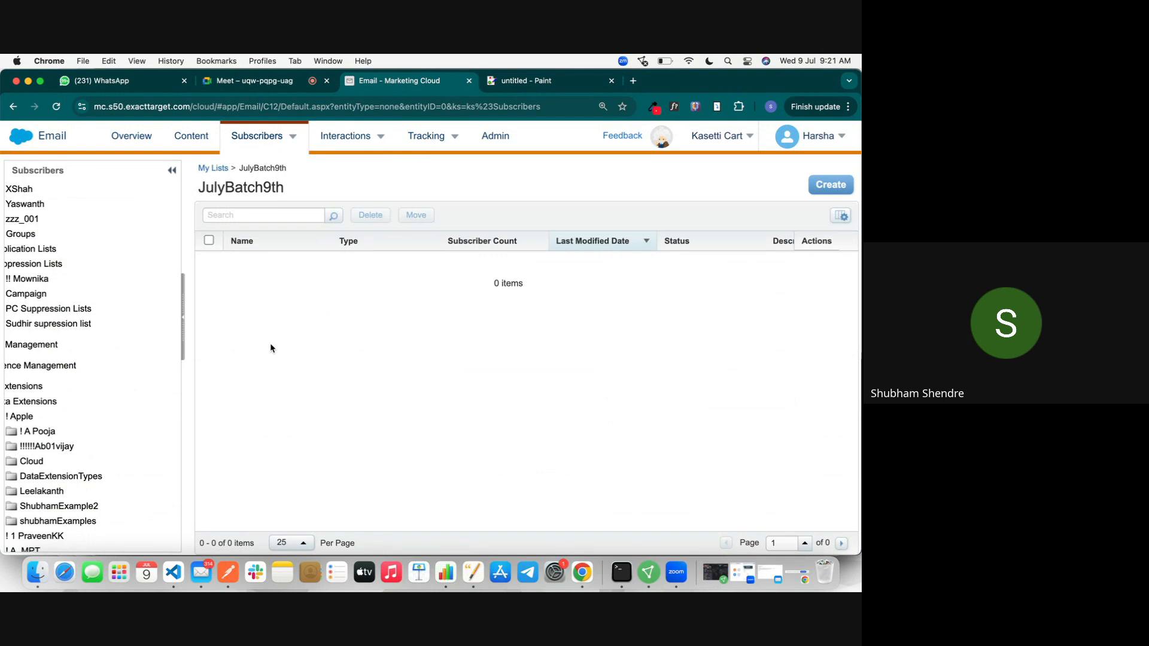
Step: Start a new list named 'ContactListJuly9', leaving Public List unchecked
double_click(241, 189)
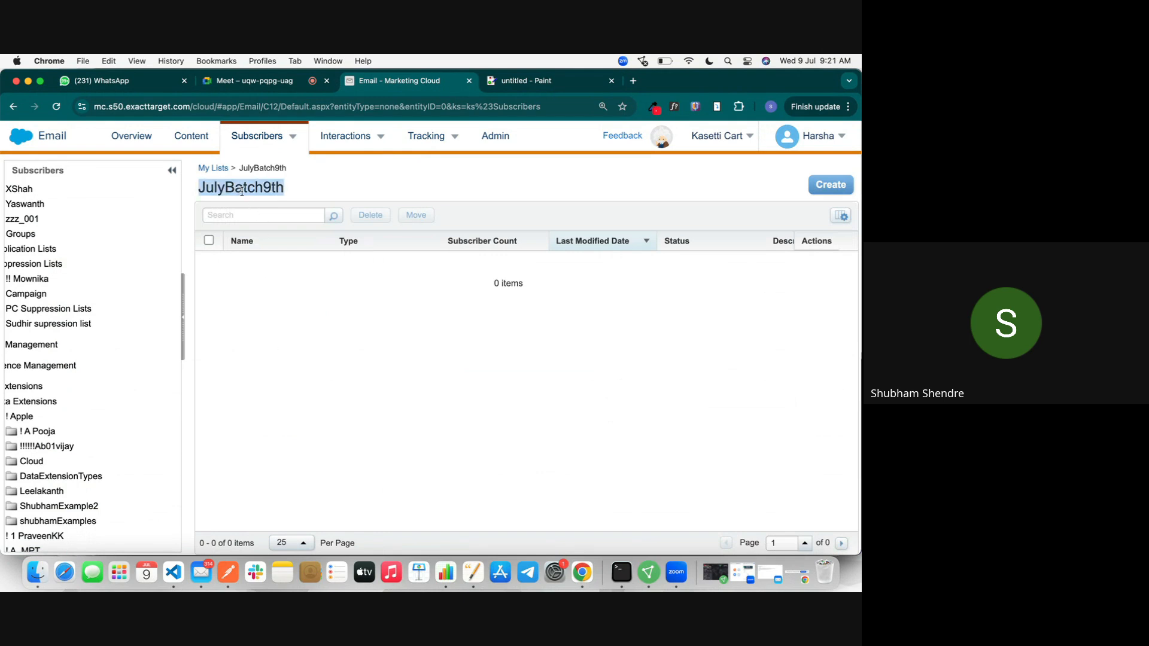
click(831, 186)
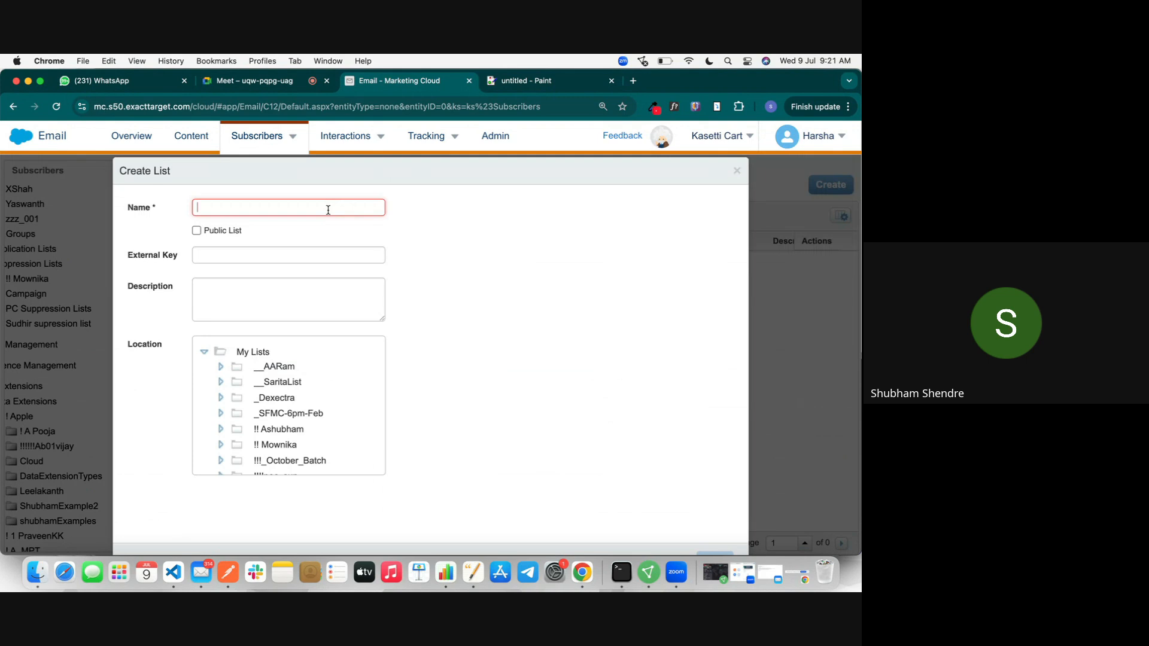
text(ContactList)
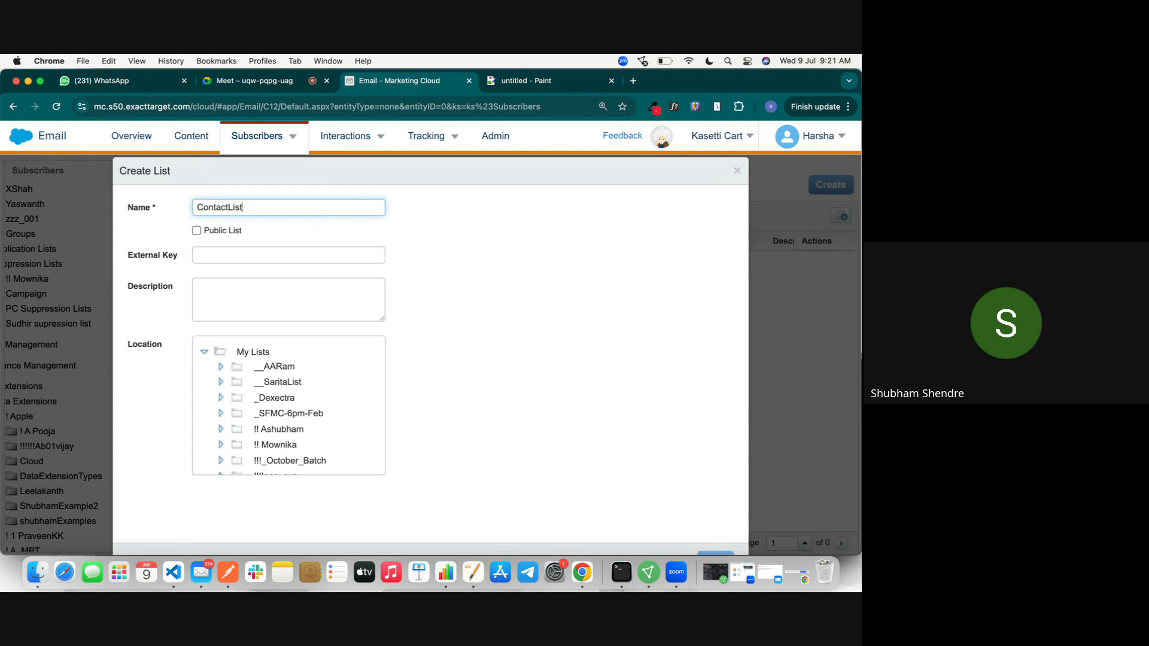
text(July9)
click(473, 239)
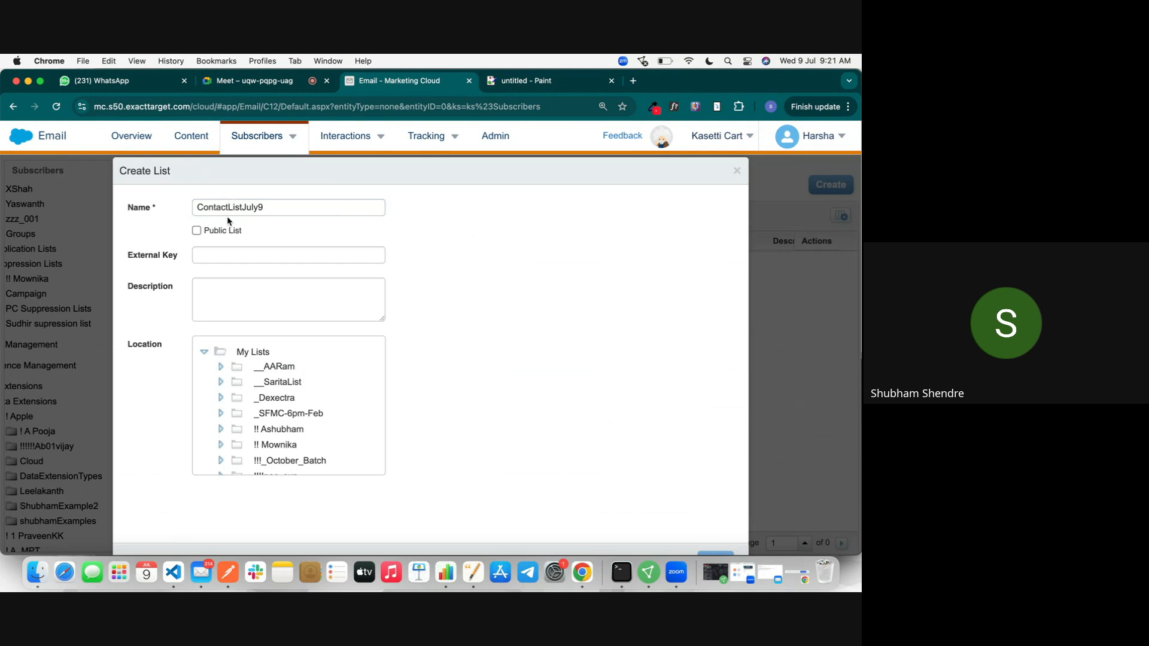
click(367, 252)
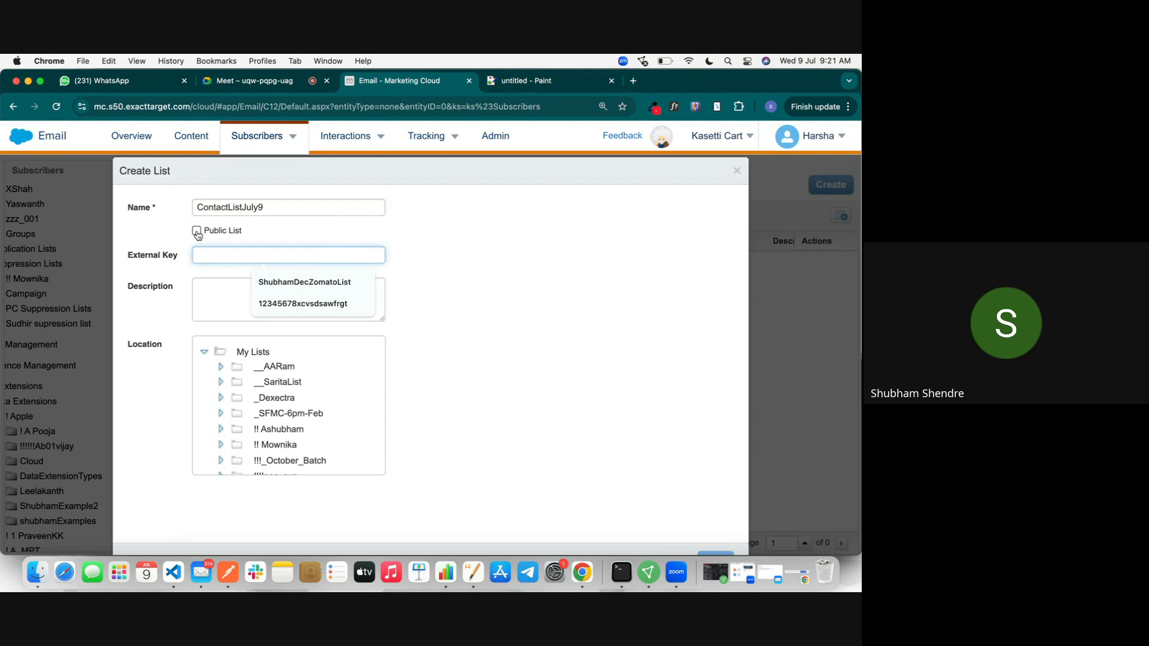
click(197, 232)
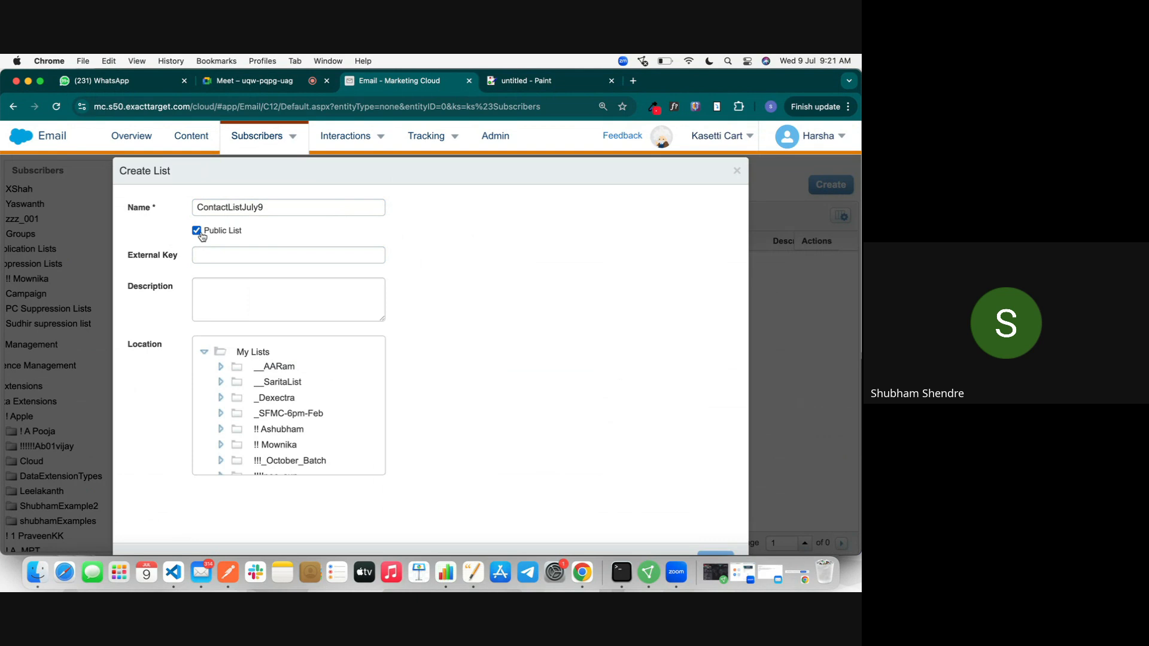
click(197, 231)
click(198, 232)
click(202, 237)
Step: Set the list's location to the JulyBatch9th folder and save it
scroll(403, 298, down, 1)
scroll(260, 401, down, 3)
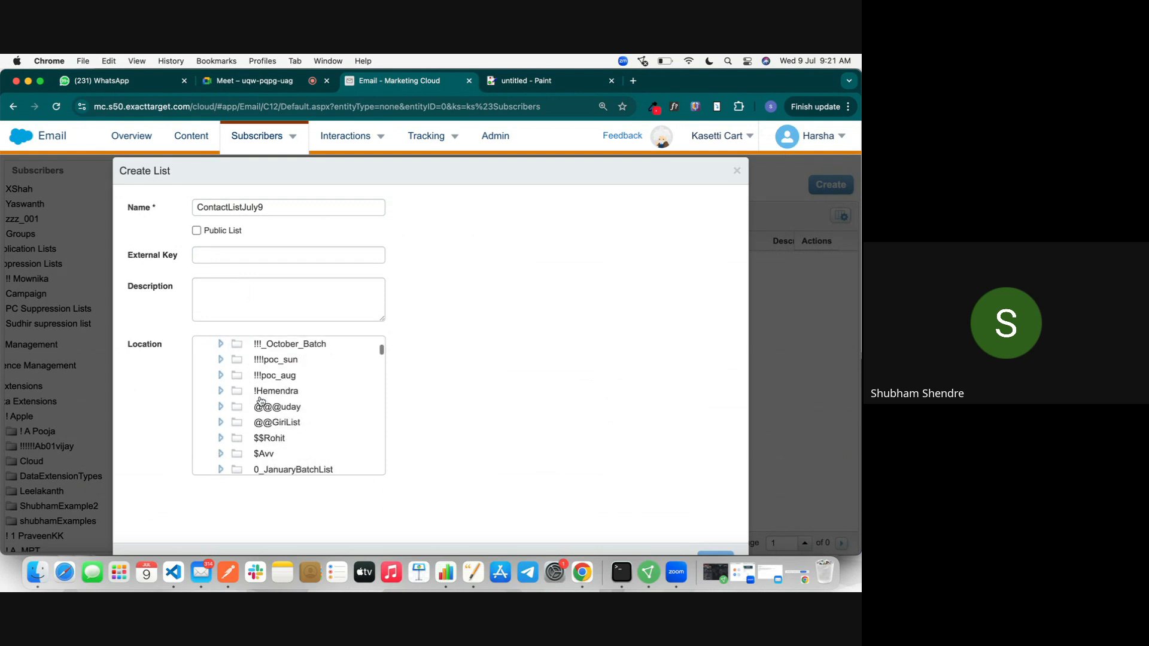
scroll(261, 401, down, 10)
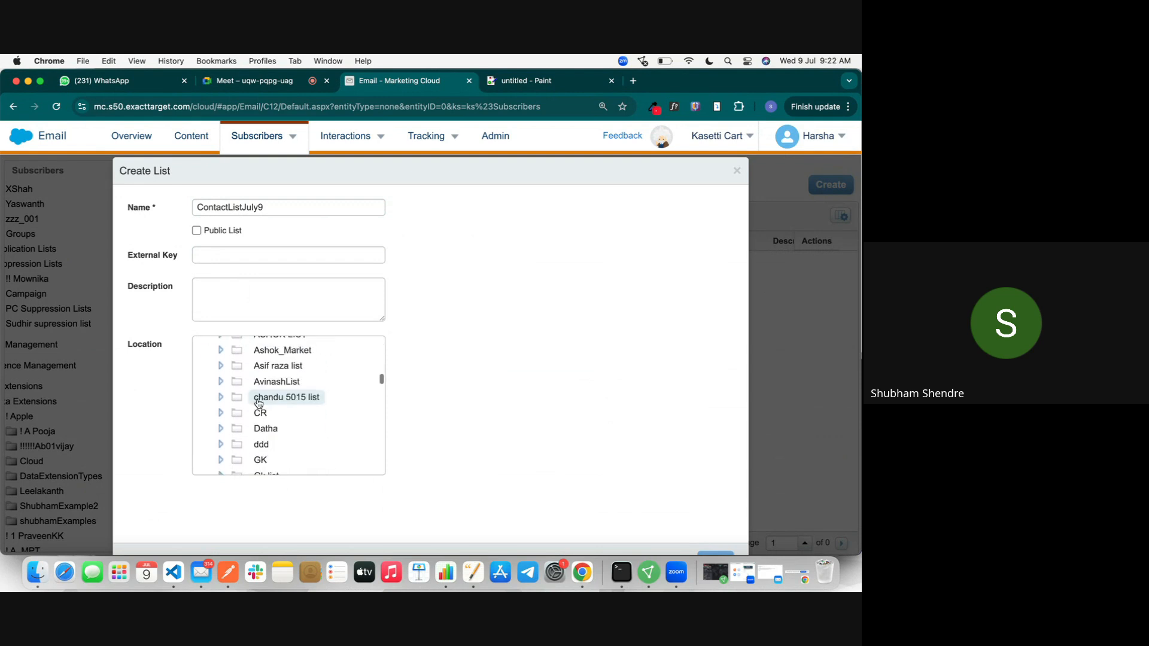
key(Tab)
key(super+f)
text(july)
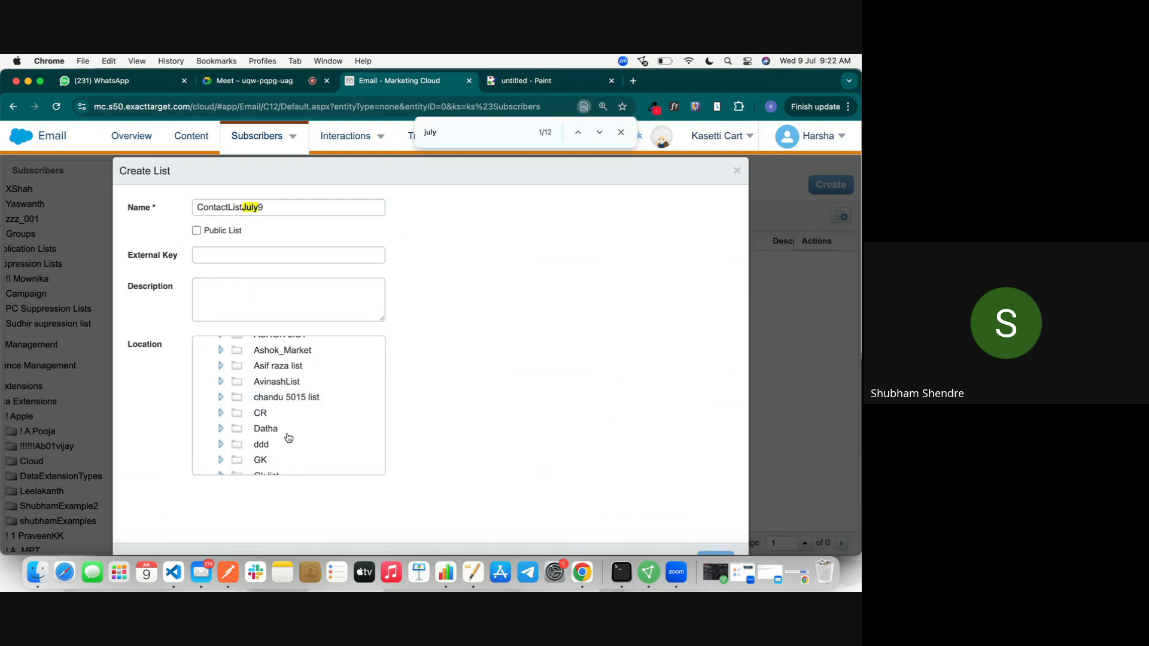
scroll(287, 437, down, 10)
scroll(281, 418, up, 1)
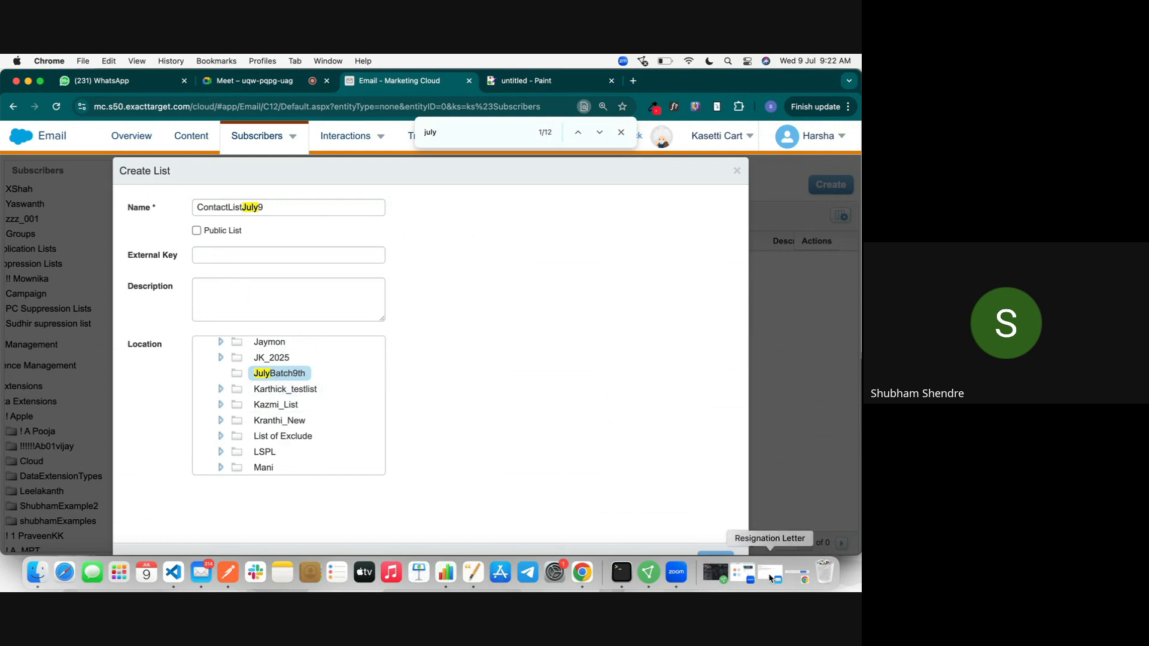
click(42, 82)
click(722, 553)
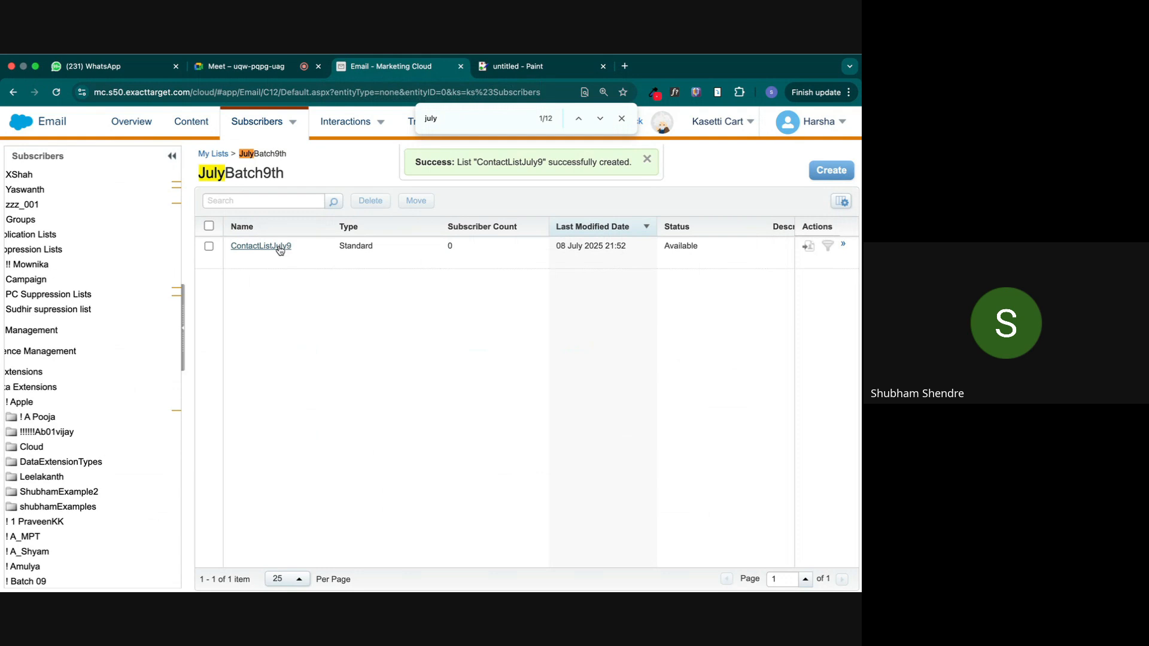
Step: Open the ContactListJuly9 list and scroll across its empty Subscribers grid columns
click(622, 118)
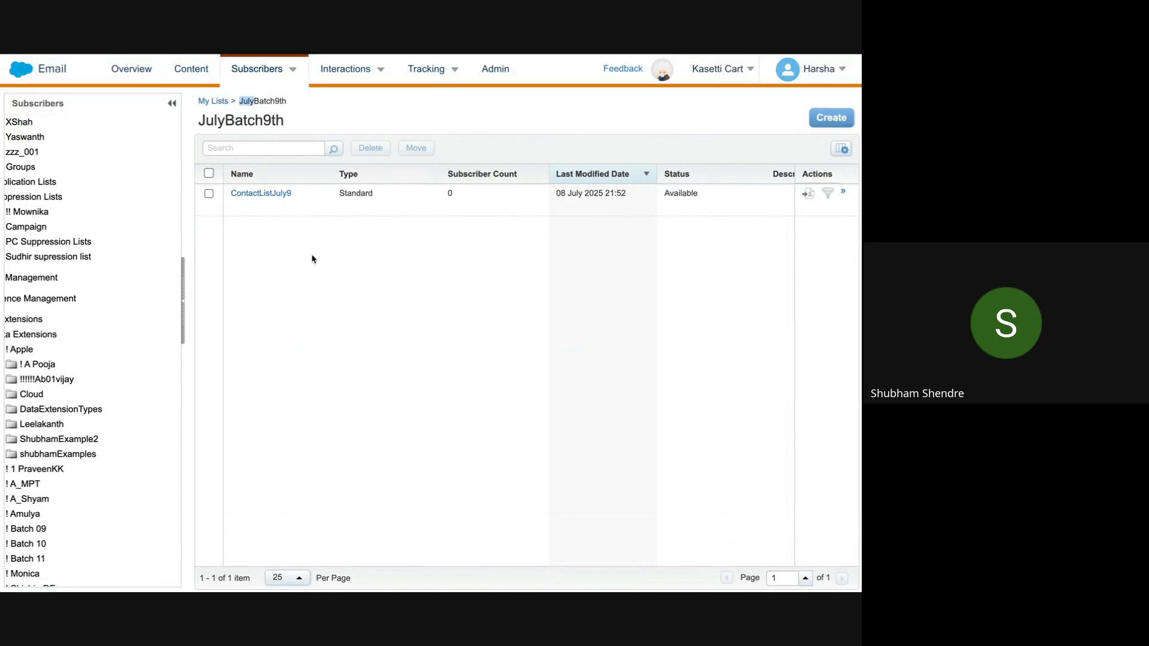
click(271, 194)
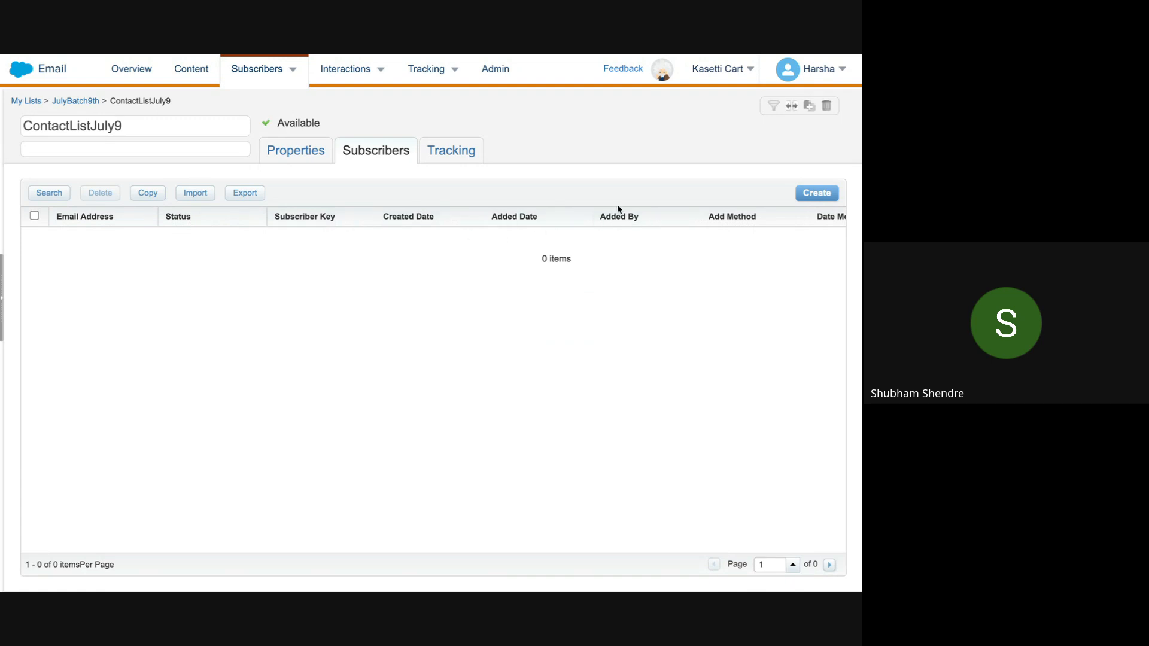
scroll(754, 215, right, 1)
scroll(725, 249, left, 1)
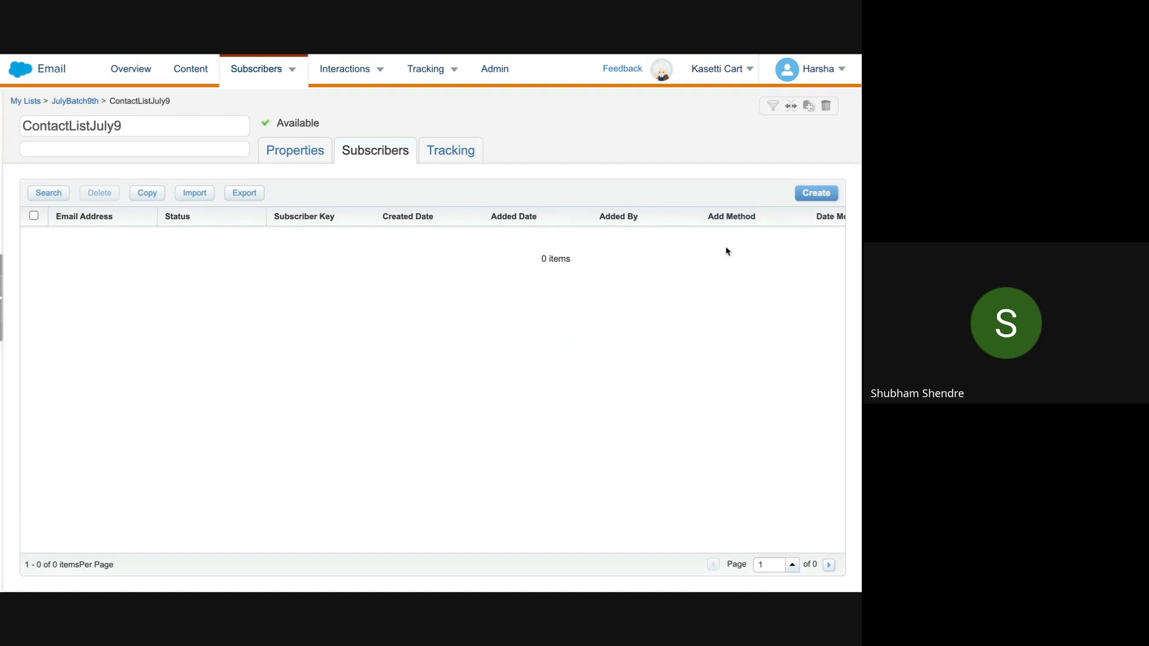
scroll(708, 264, right, 5)
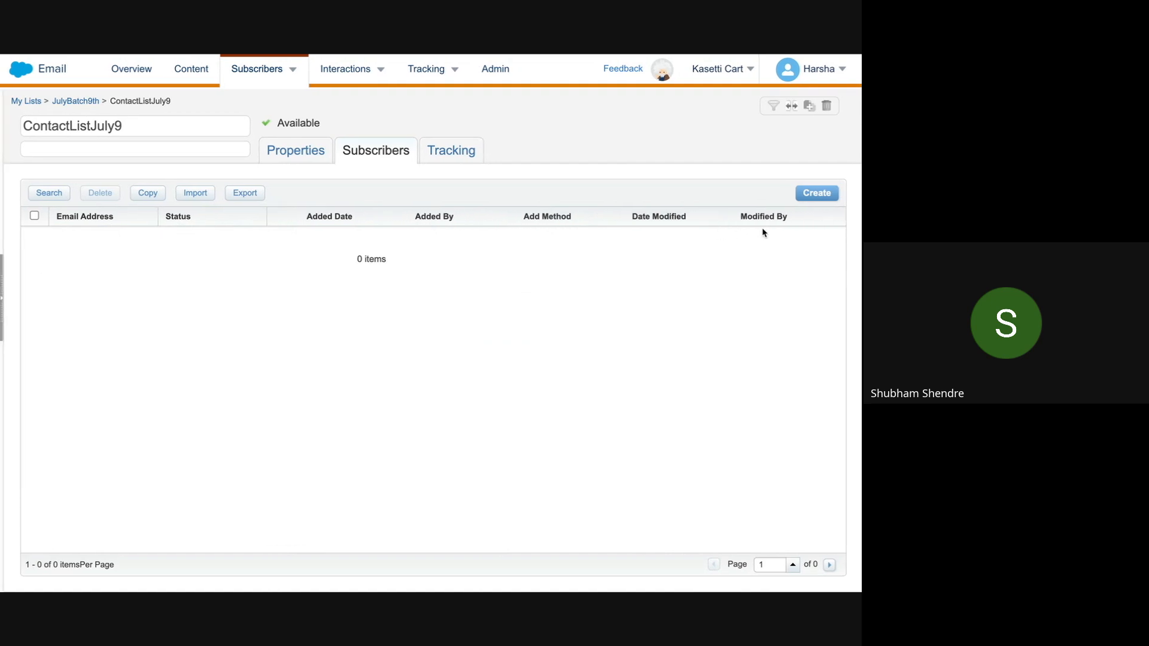
scroll(761, 231, right, 2)
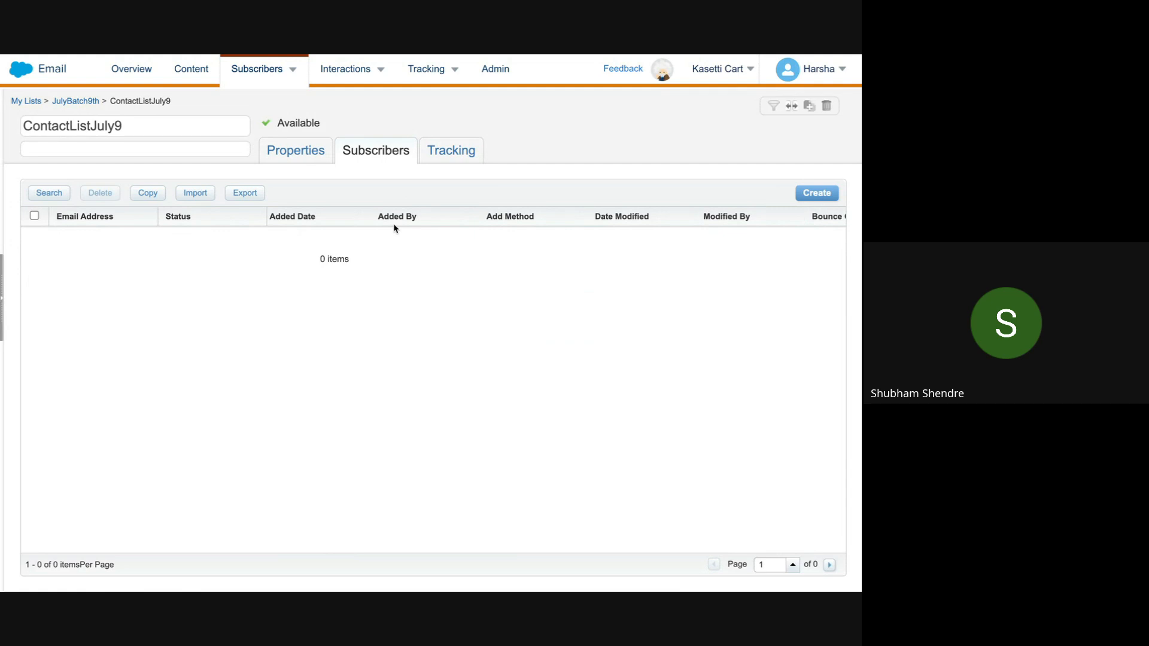
Step: In the Create Subscriber Wizard, enter the subscriber key, a saved e-mail address and first name
mouse_move(270, 82)
click(821, 197)
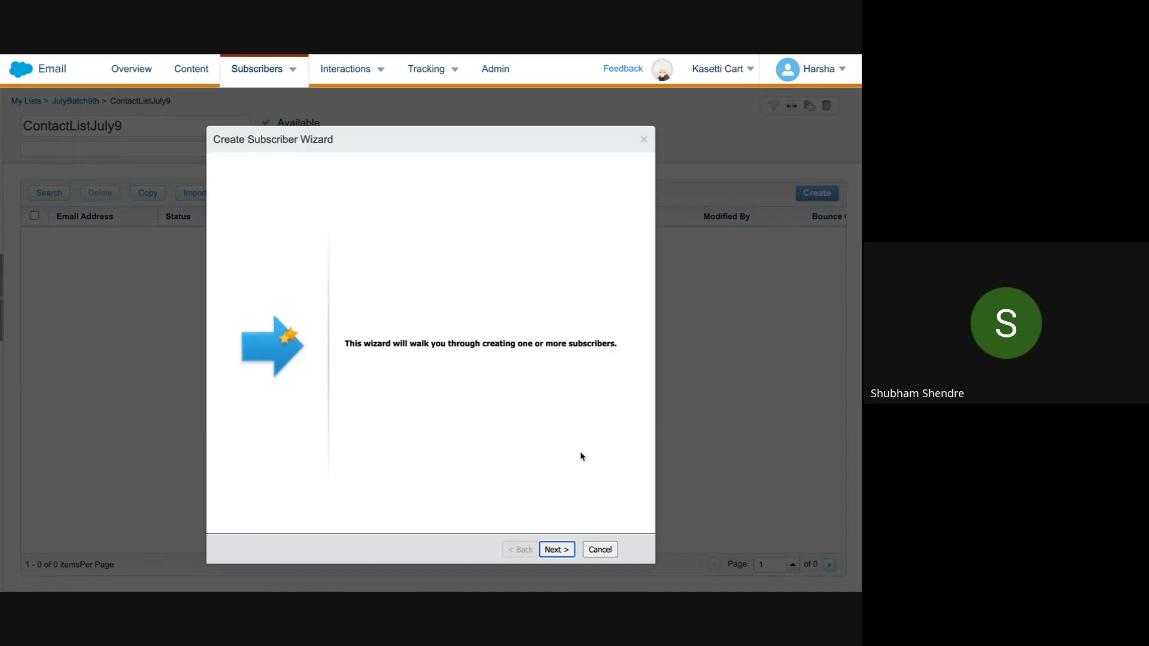
click(557, 550)
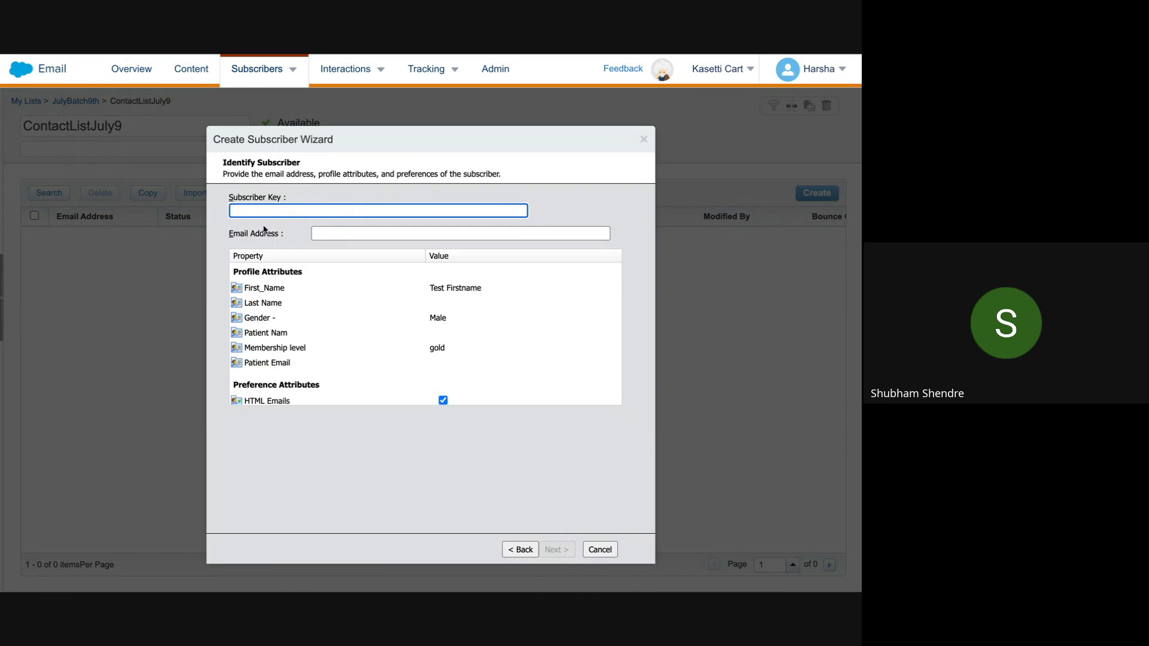
text(huummcbsdvj236642832782)
click(329, 232)
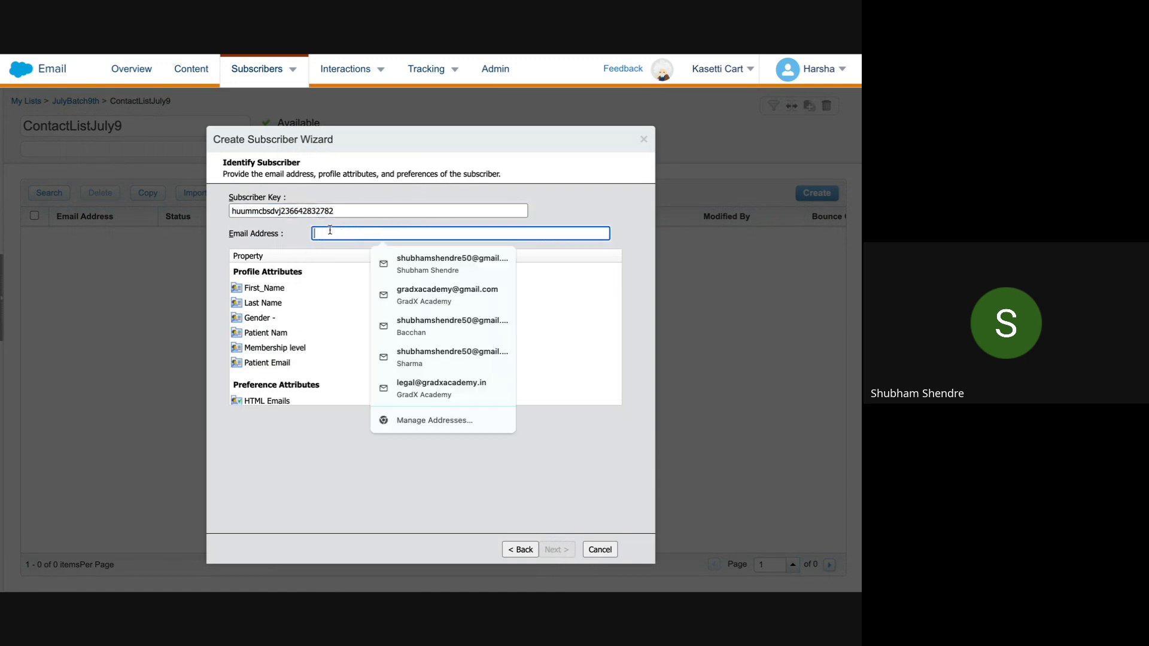
click(443, 264)
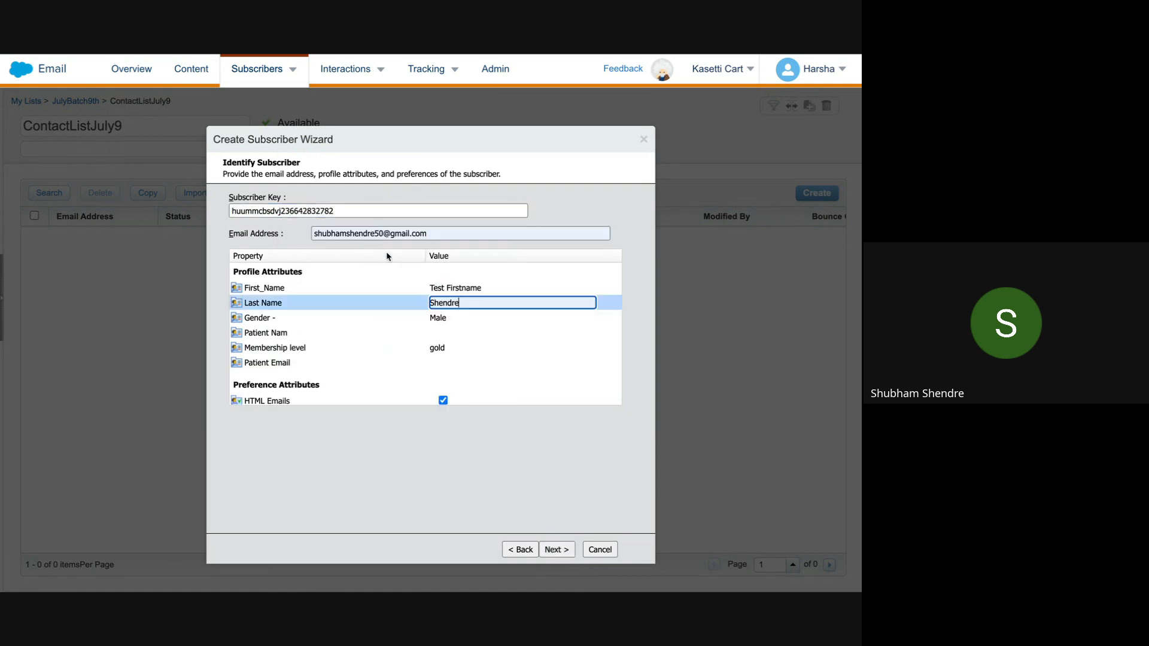
click(448, 287)
key(ctrl+a)
text(Shubham)
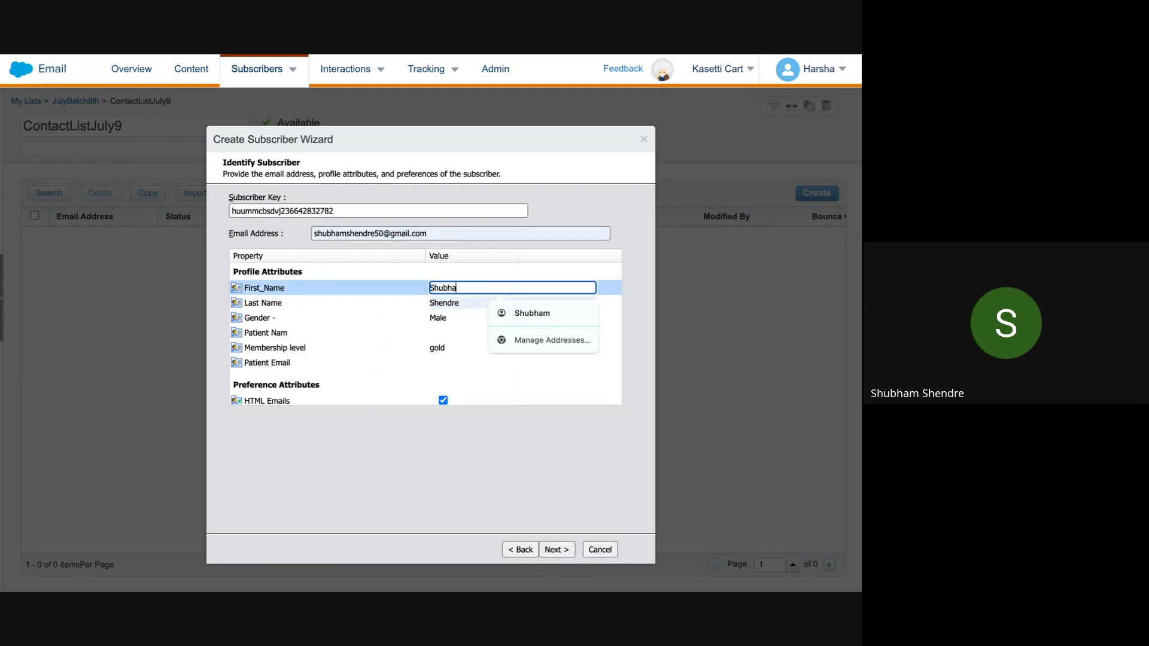
click(446, 333)
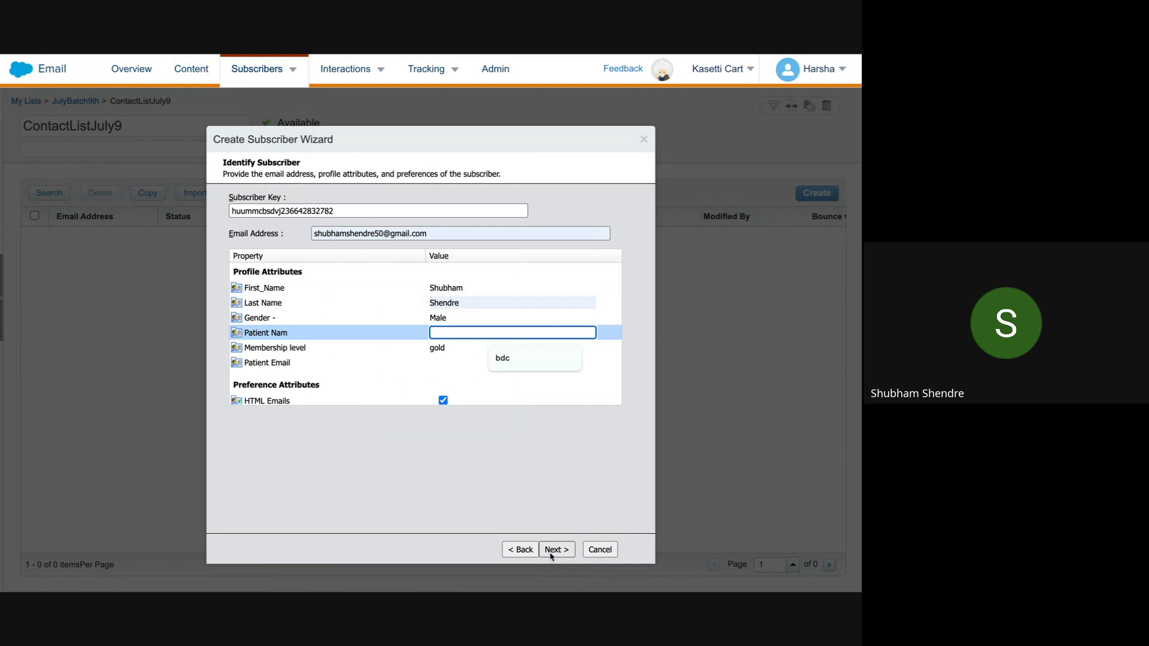
Step: Finish creating the subscriber and close the wizard
click(567, 553)
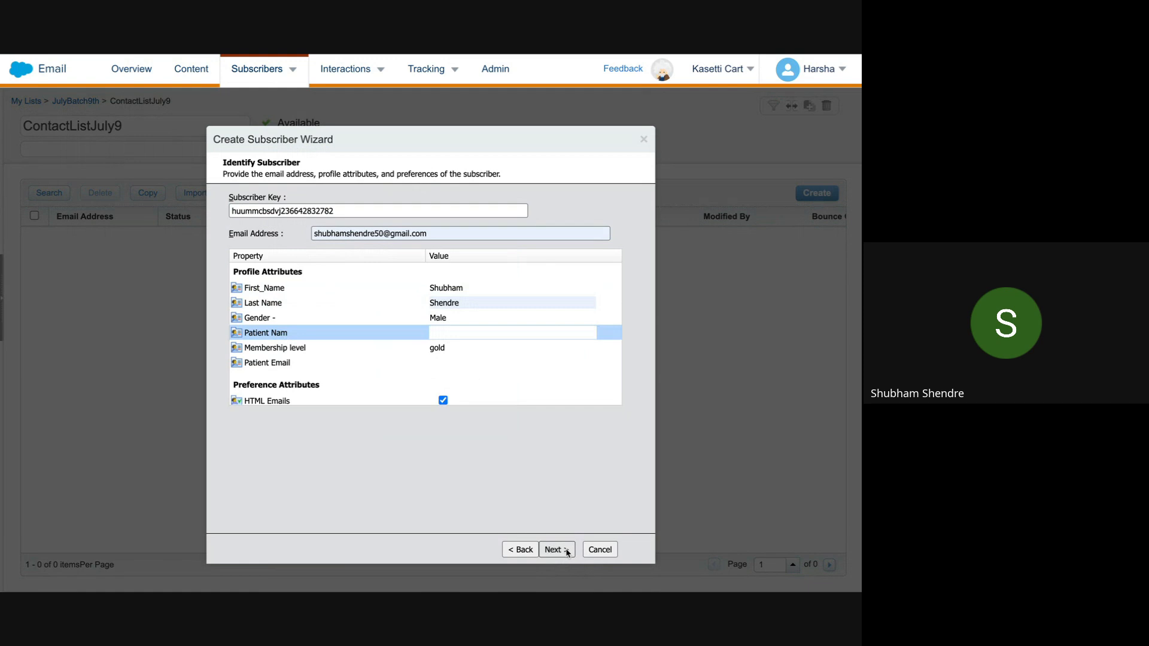
click(567, 553)
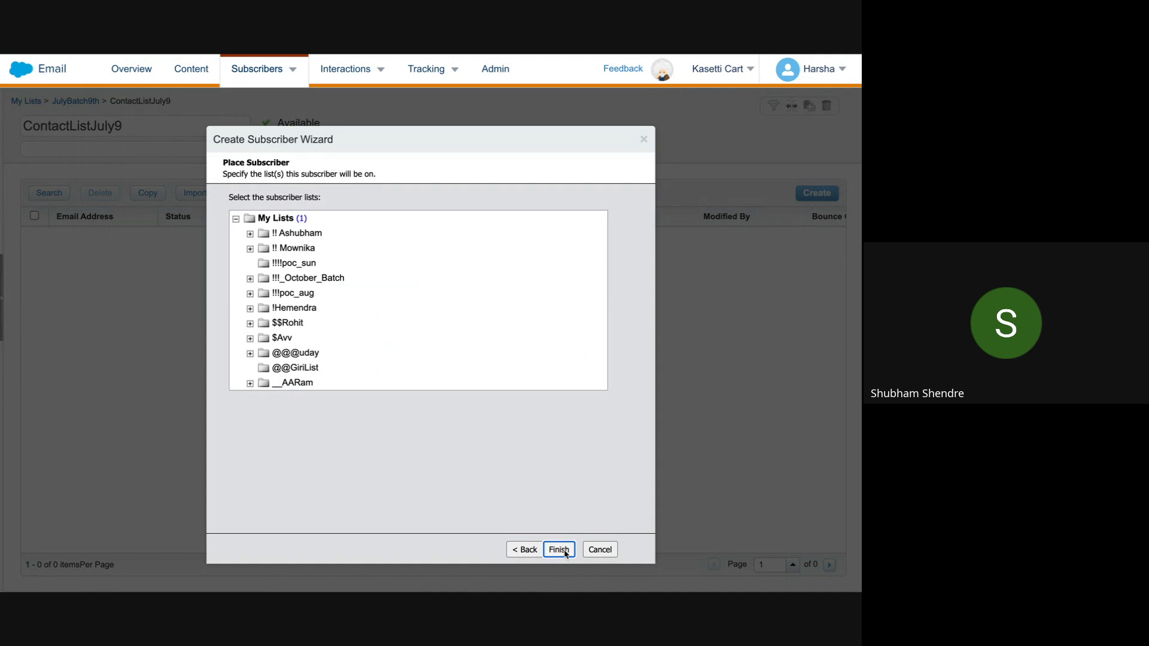
click(559, 549)
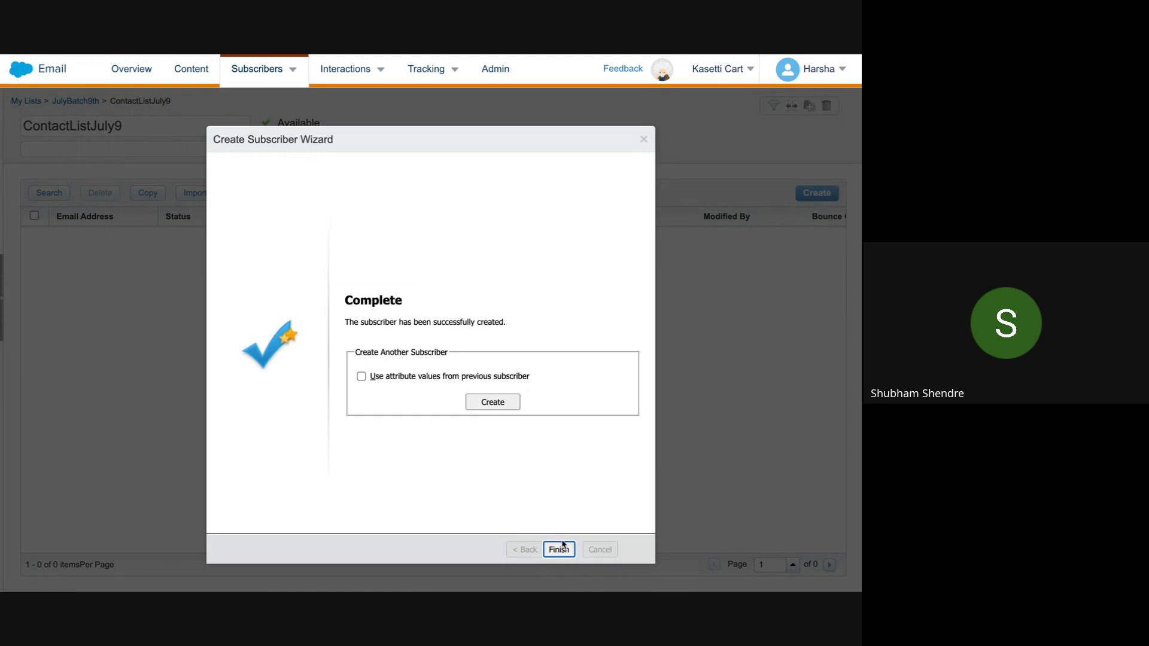
click(559, 549)
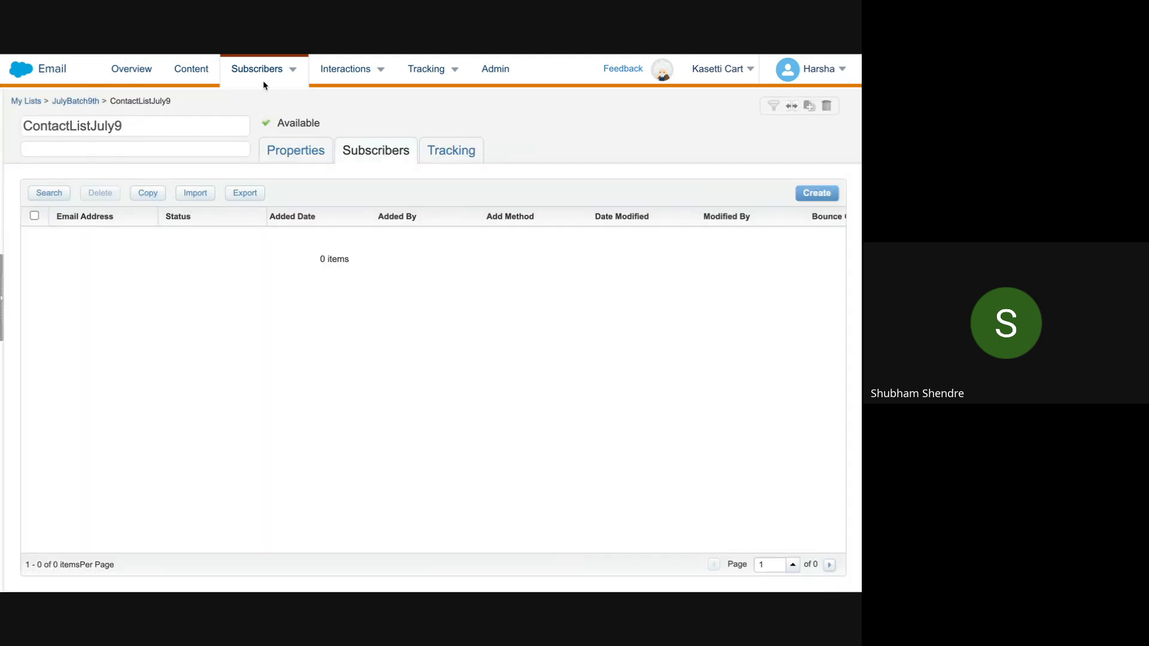
Step: Reload the page, reopen ContactListJuly9, and start the Create Subscriber Wizard again
mouse_move(93, 94)
click(56, 106)
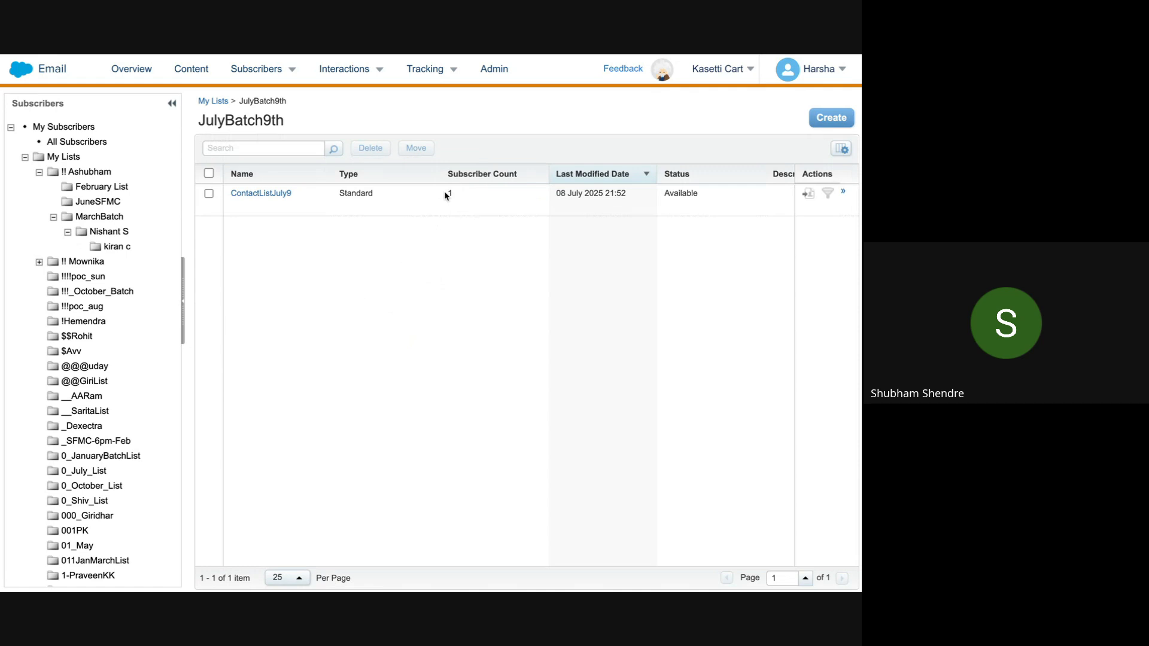
click(275, 194)
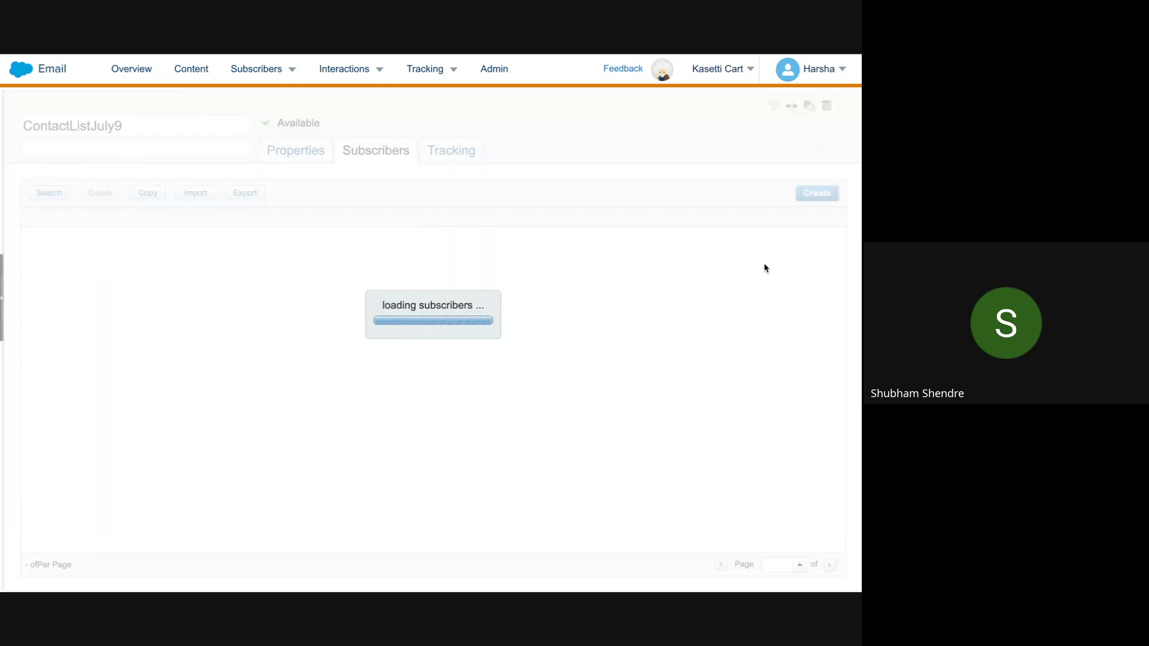
click(821, 199)
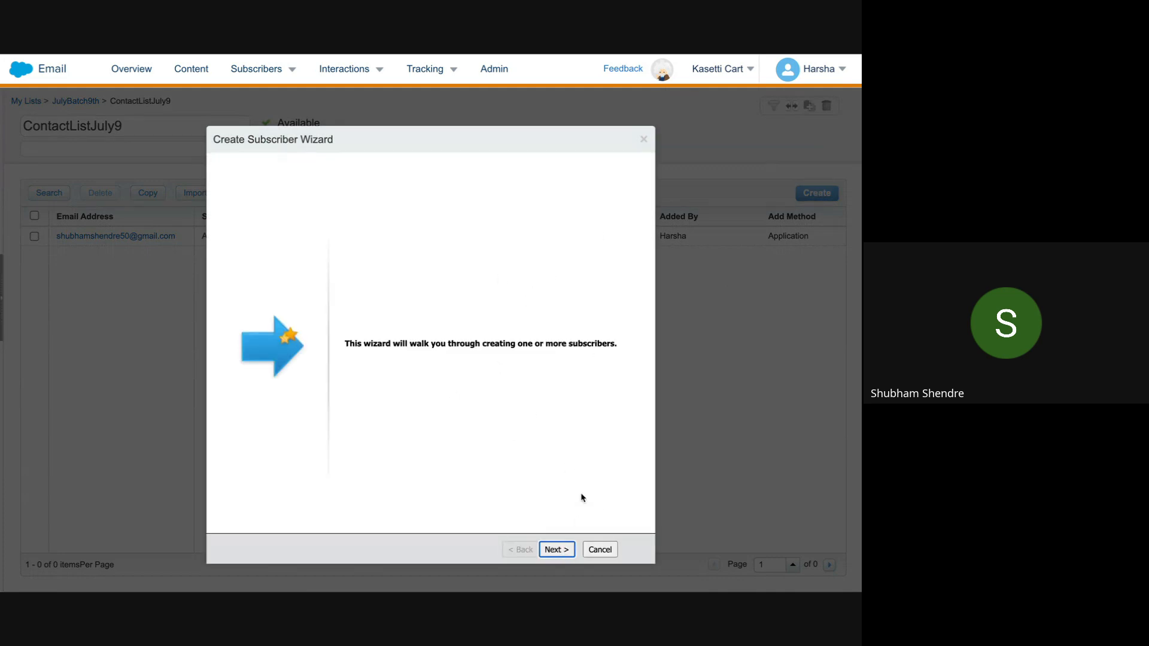
Step: Enter a placeholder subscriber key, autofill a saved e-mail address, and clear the last name
click(556, 549)
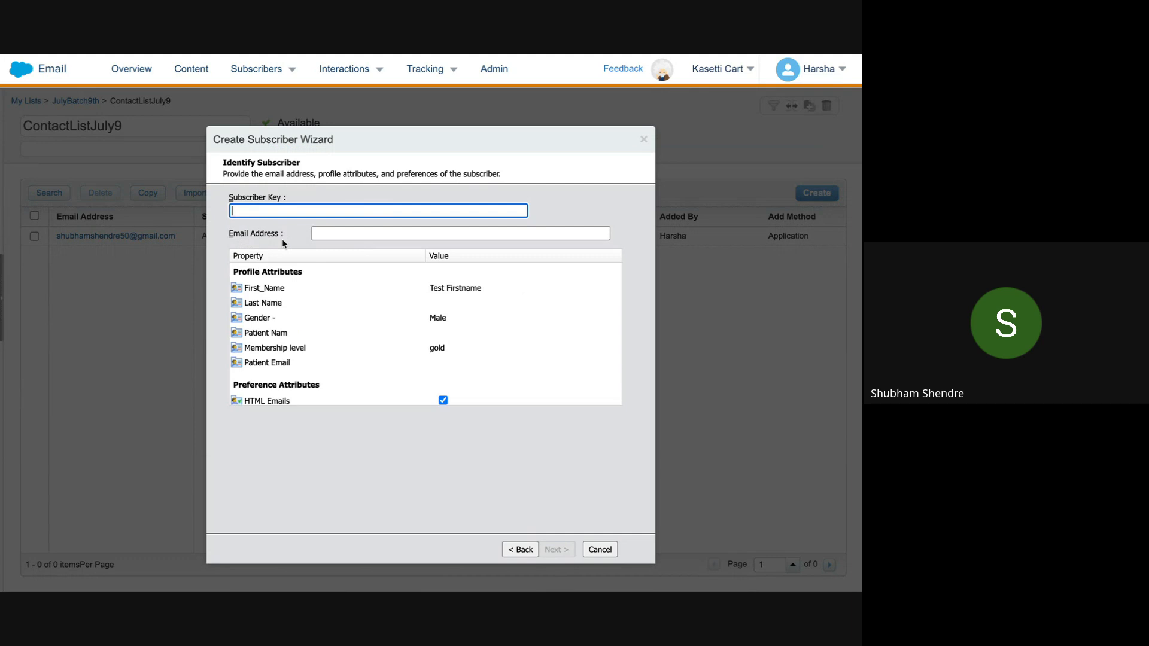
text(dafhsgsajbjasvbjvdsbc)
click(395, 233)
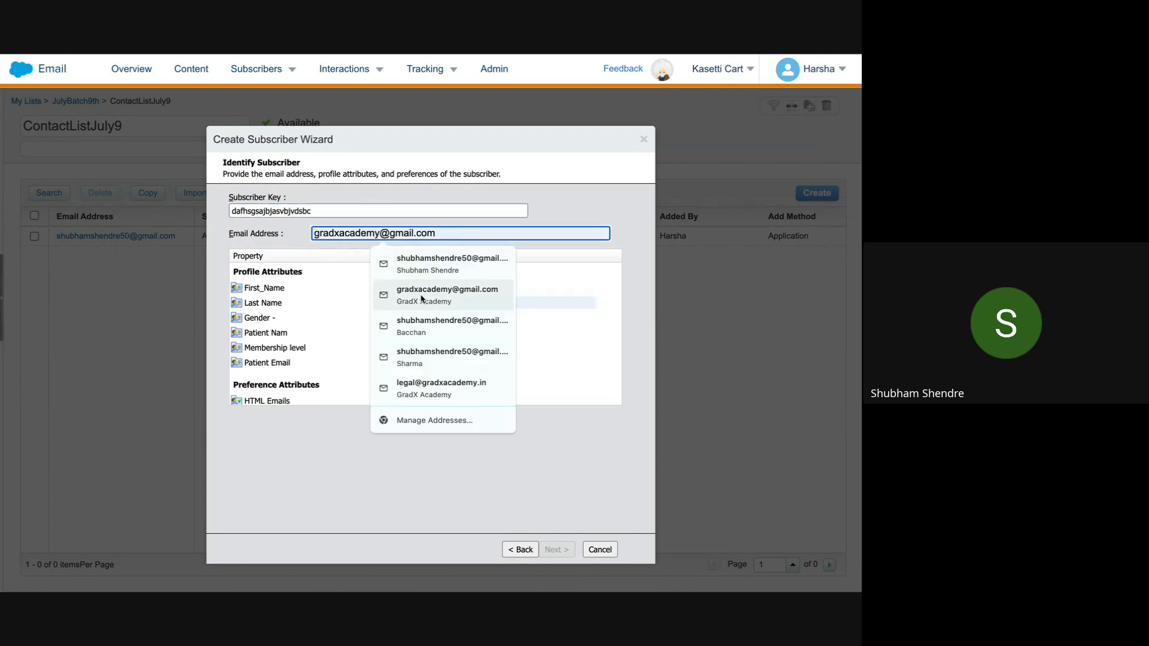
click(420, 296)
double_click(481, 308)
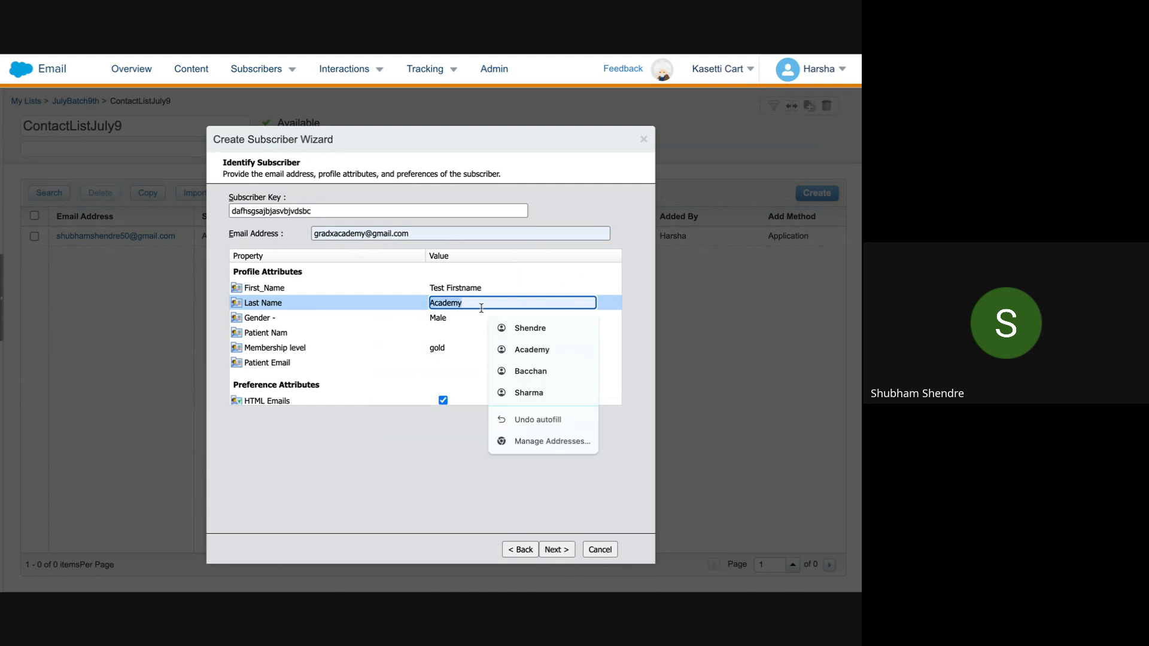
key(BackSpace)
click(488, 450)
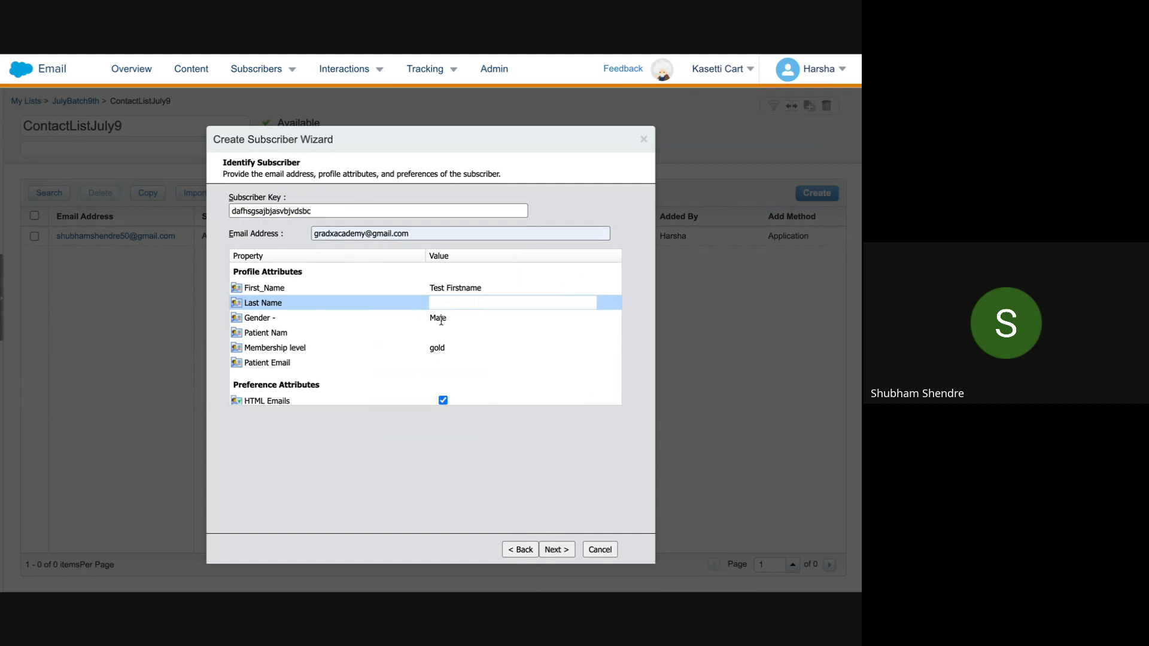
Step: Clear and then restore the subscriber key and e-mail address values
double_click(314, 211)
key(BackSpace)
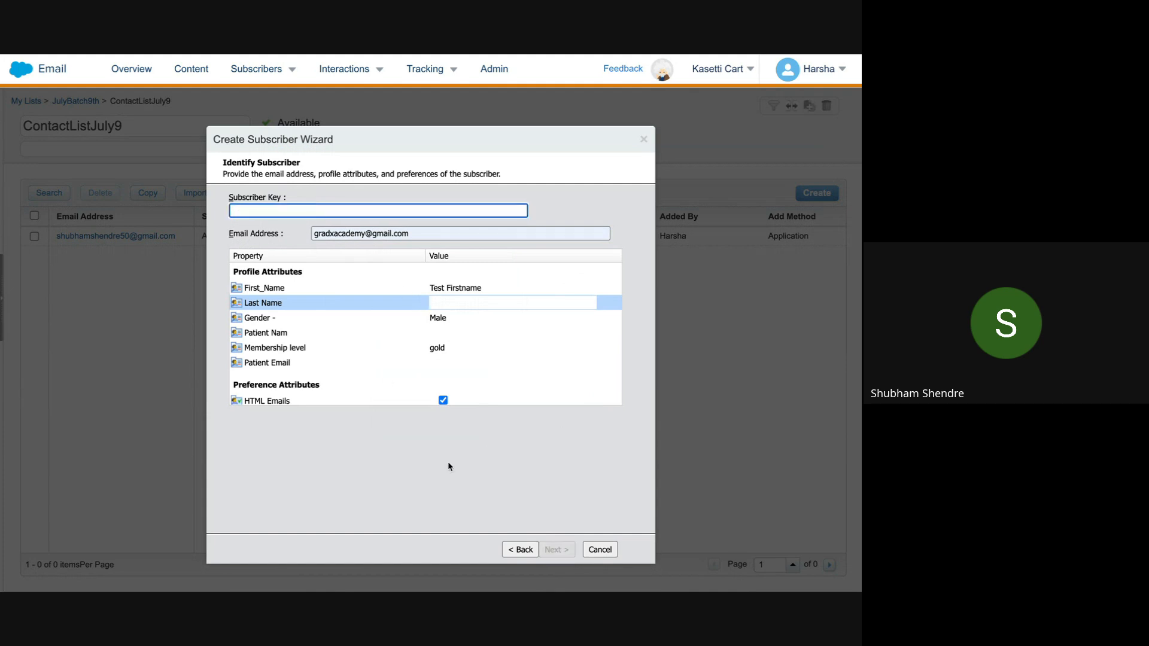
key(ctrl+z)
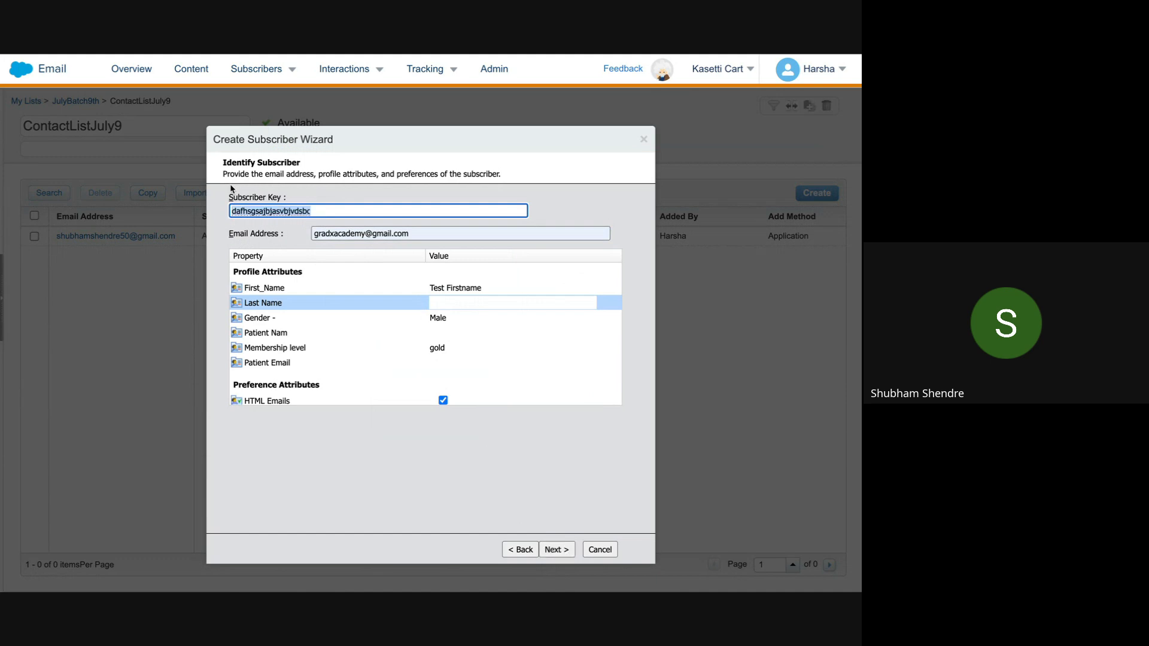
click(361, 232)
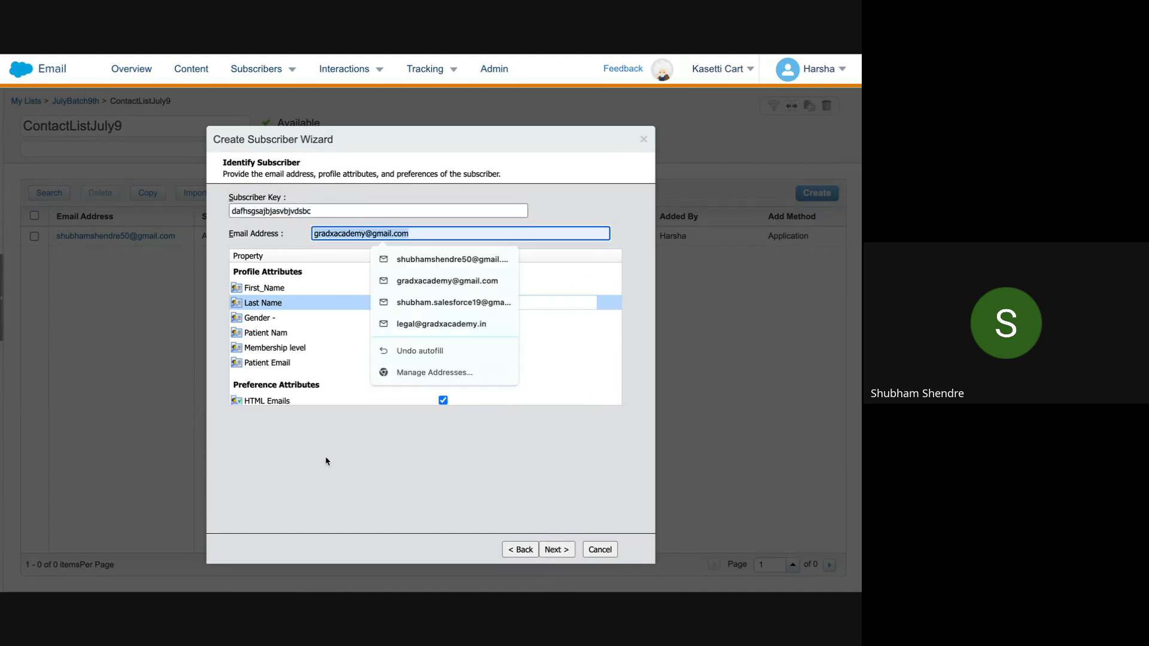
key(BackSpace)
key(ctrl+z)
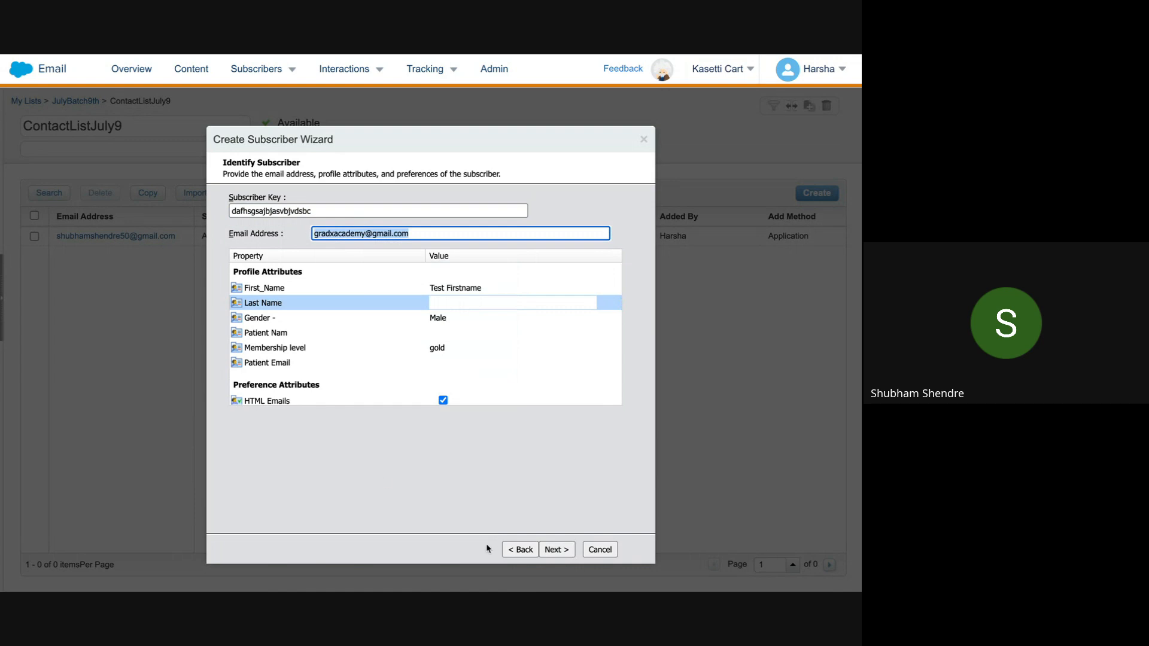
click(467, 493)
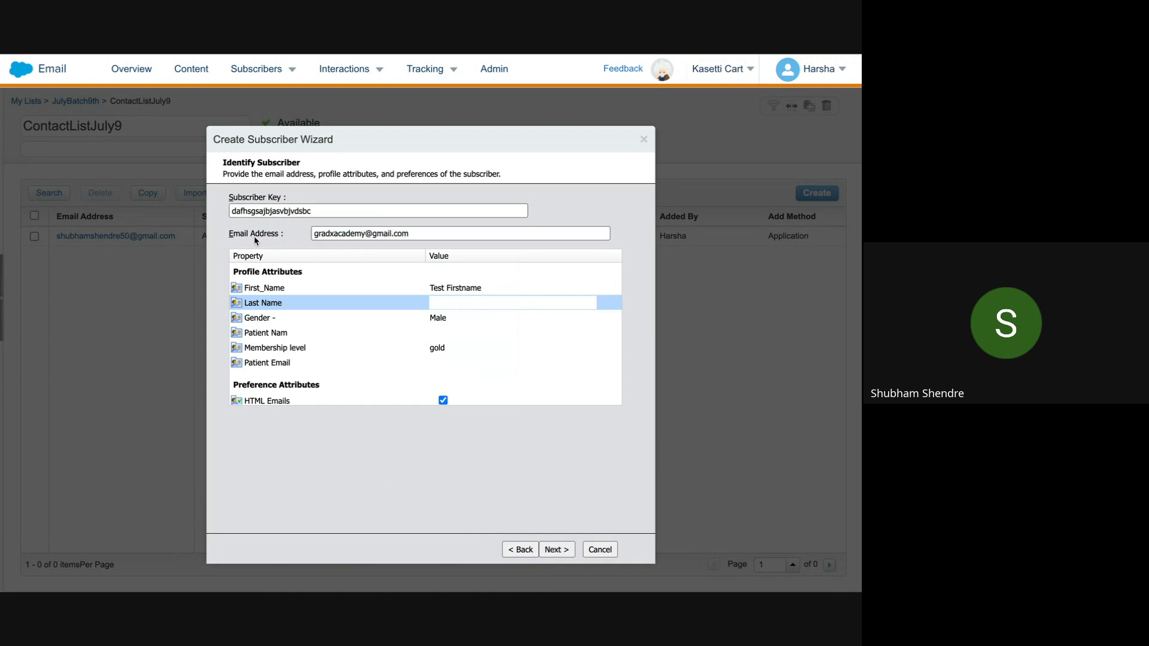
Step: Clear the first name, then close the wizard without creating the subscriber
click(465, 286)
key(BackSpace)
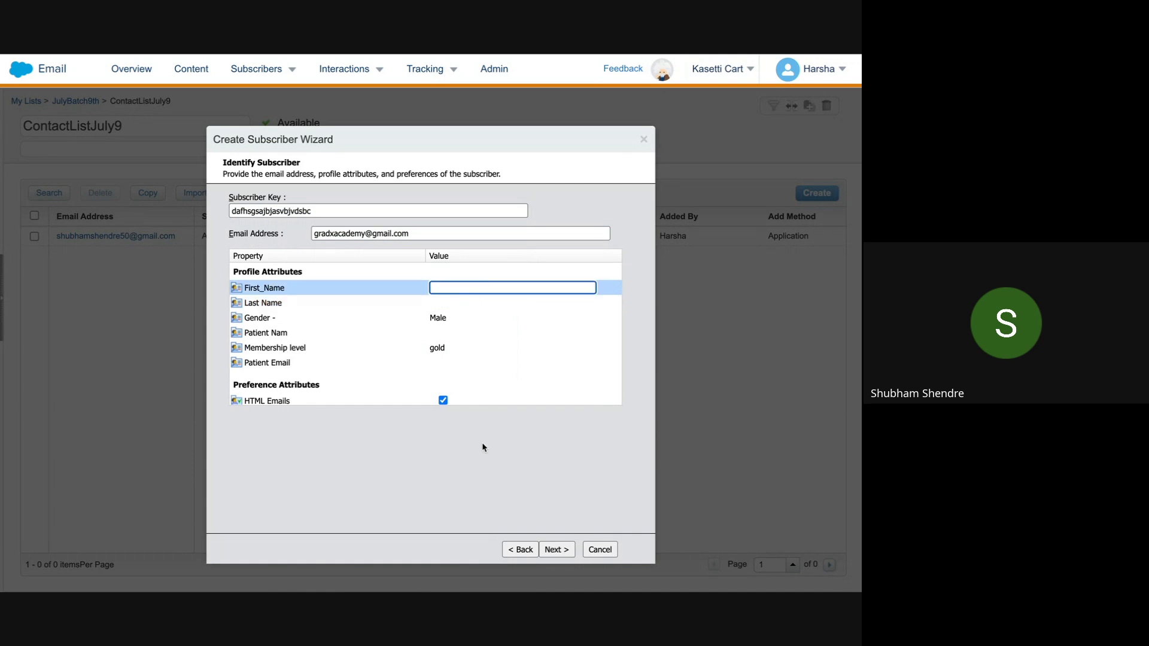
scroll(312, 337, down, 1)
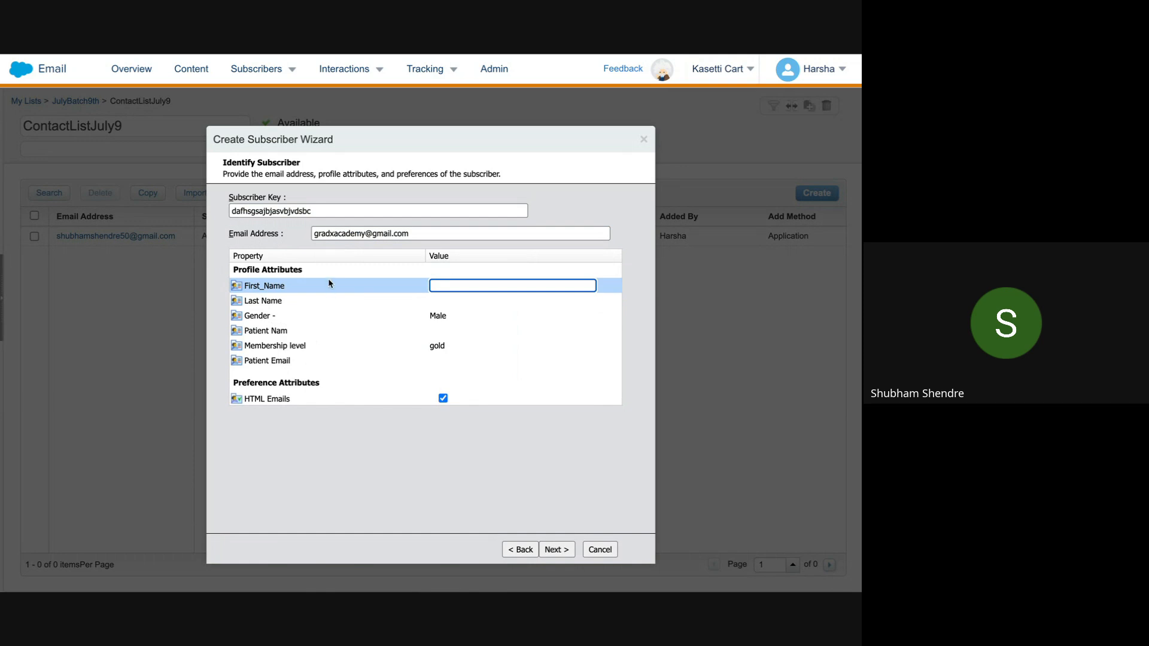
triple_click(334, 233)
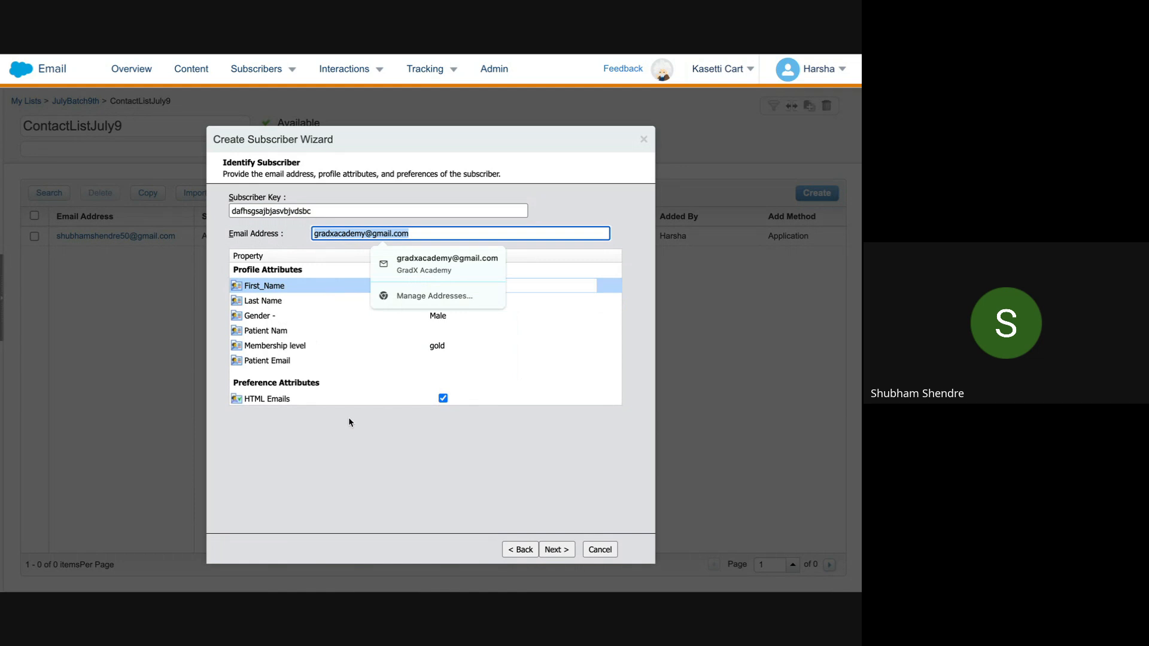
click(341, 241)
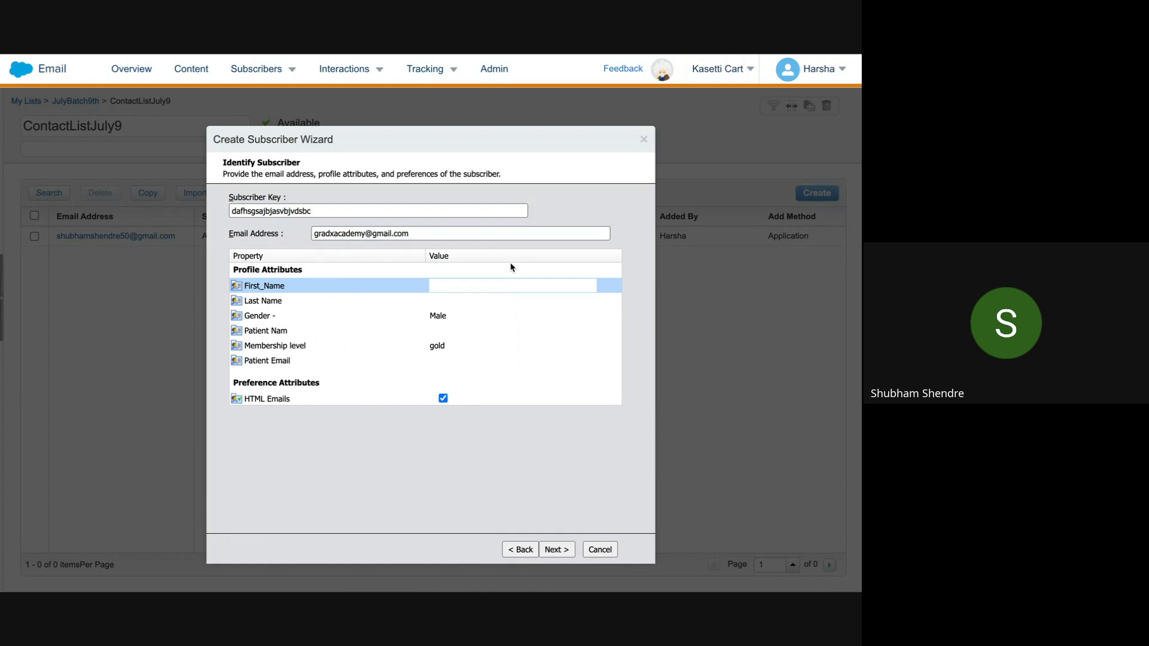
click(643, 140)
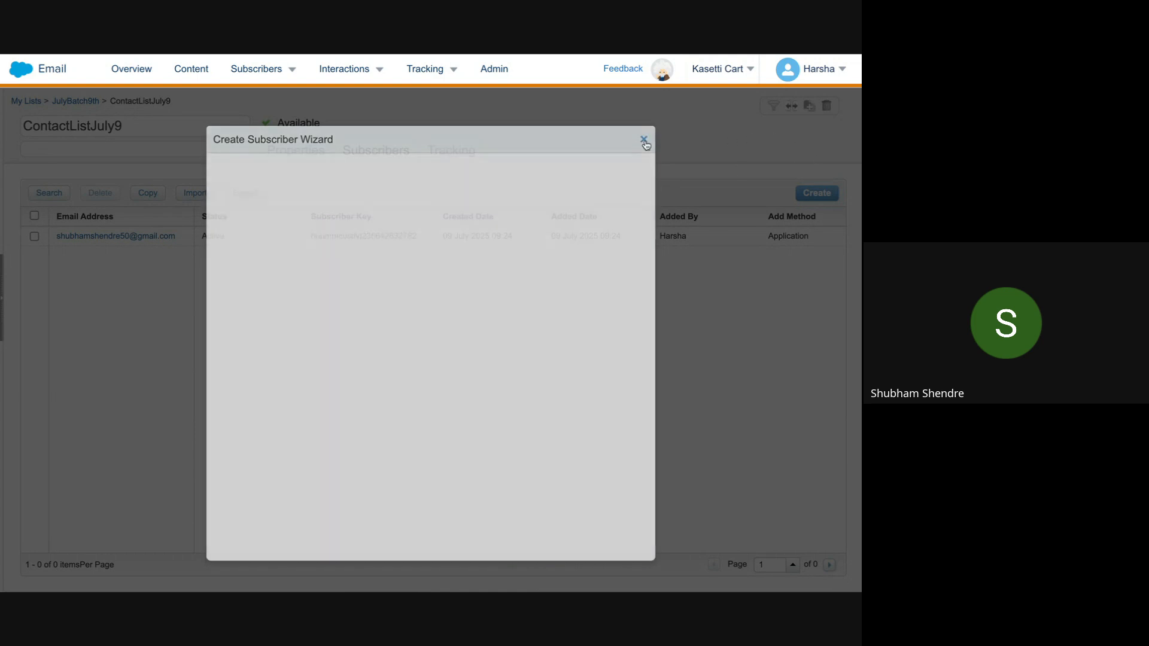
Step: In the Paint drawing, type '--> Only used in email studio' and append '--' after it
mouse_move(360, 57)
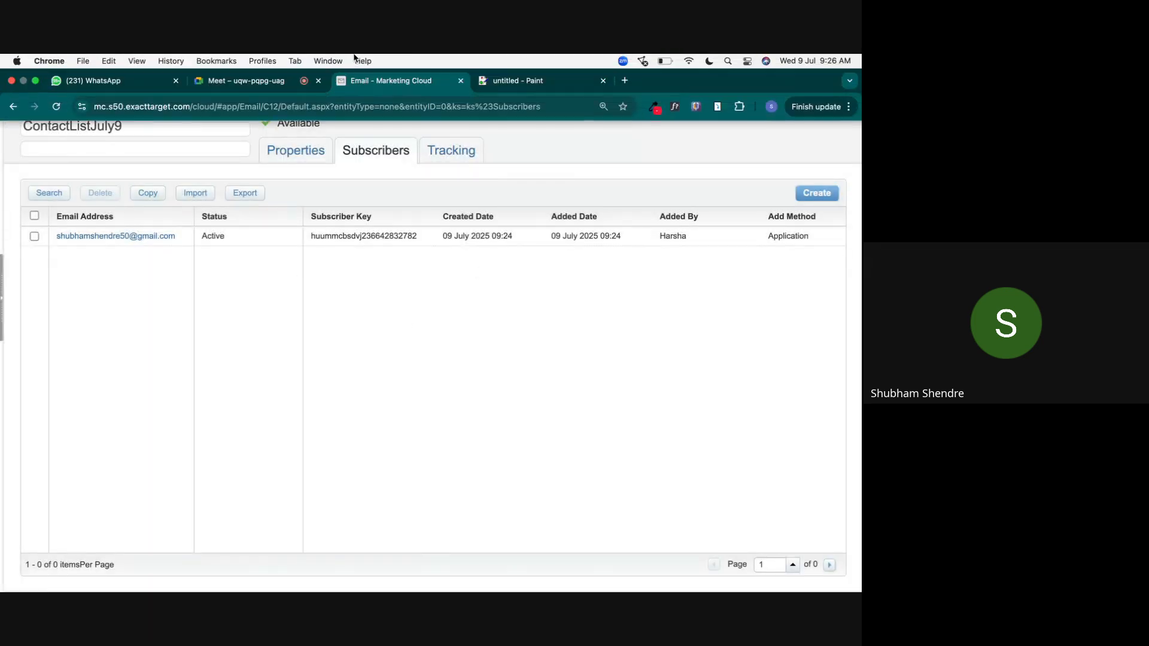
click(518, 90)
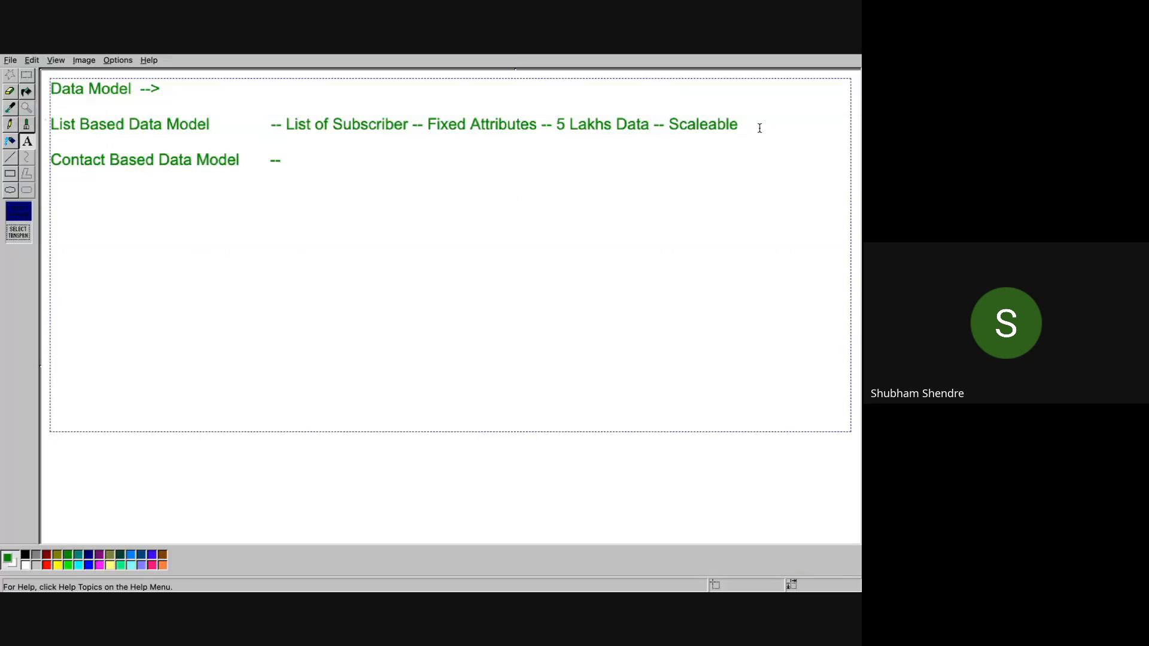
text(--> Only used in emai)
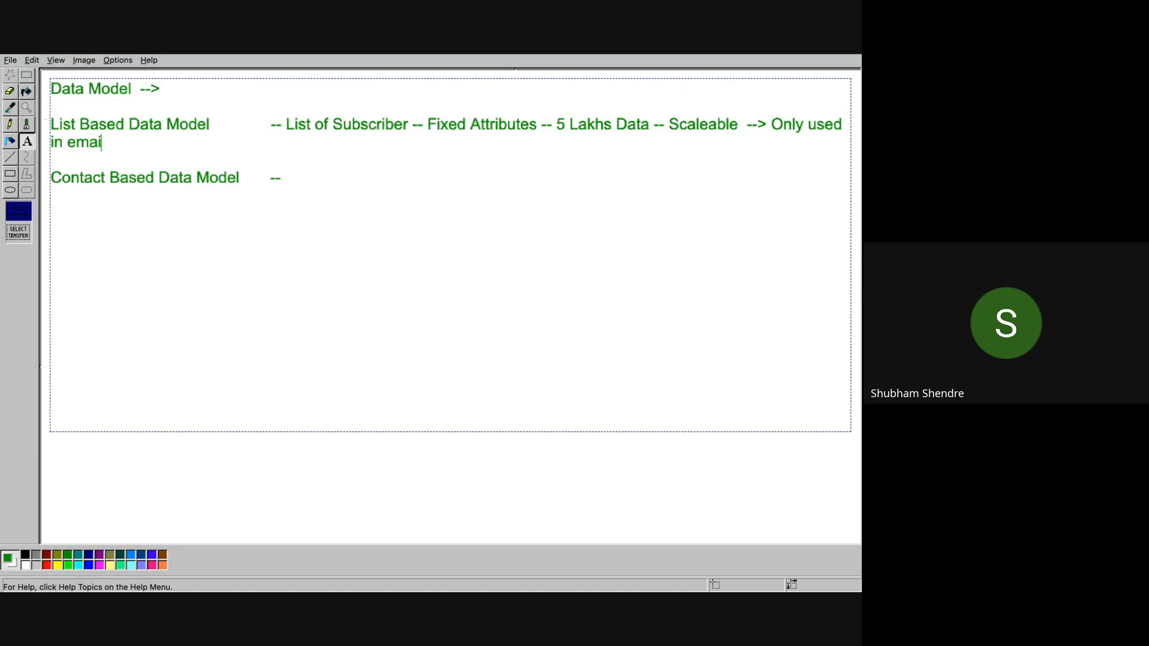
text(l studio)
double_click(714, 124)
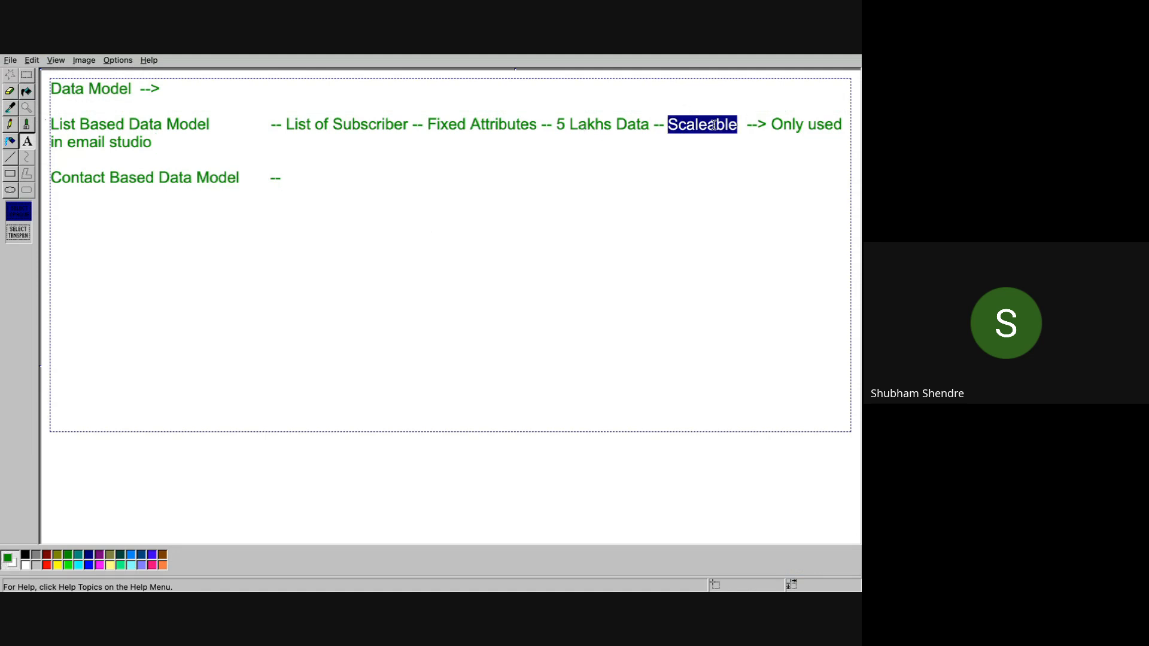
click(664, 127)
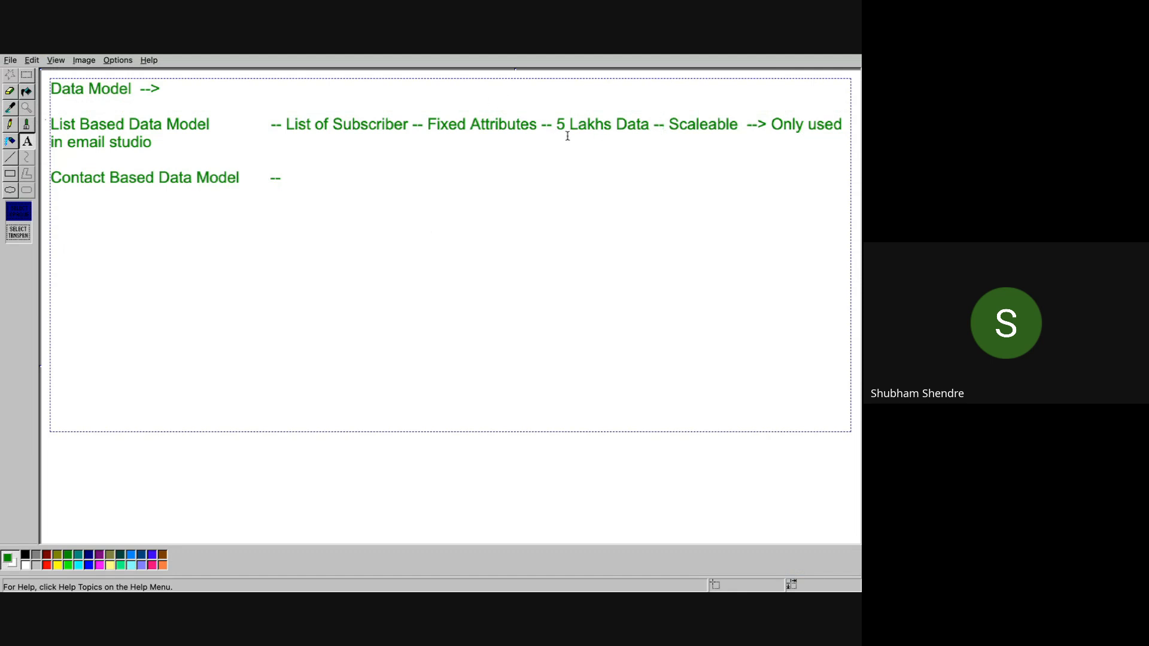
drag(555, 127, 652, 126)
double_click(681, 127)
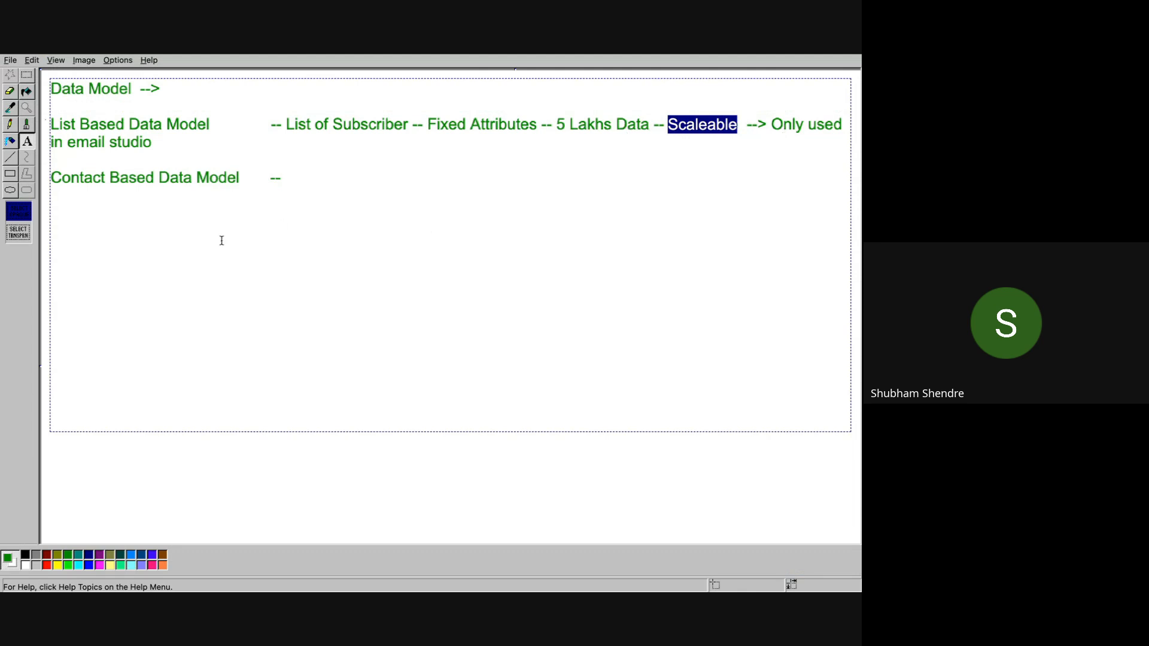
click(163, 141)
text(--)
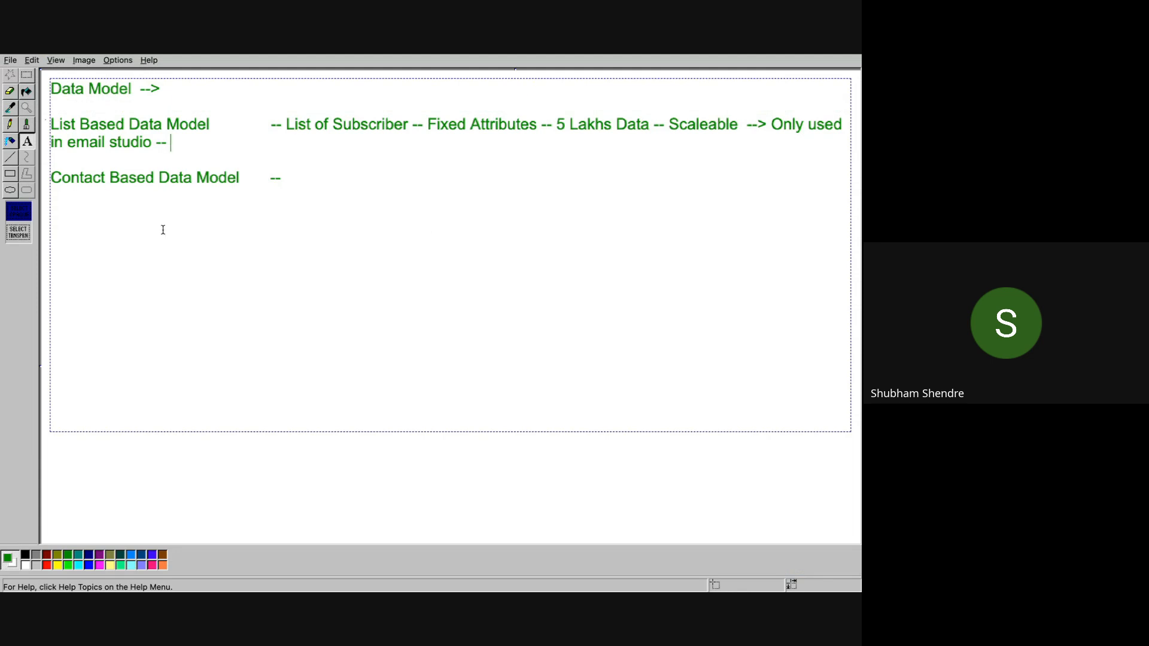
Step: Back in Marketing Cloud, start Import on ContactListJuly9 and advance to Opt-in Certification
mouse_move(471, 55)
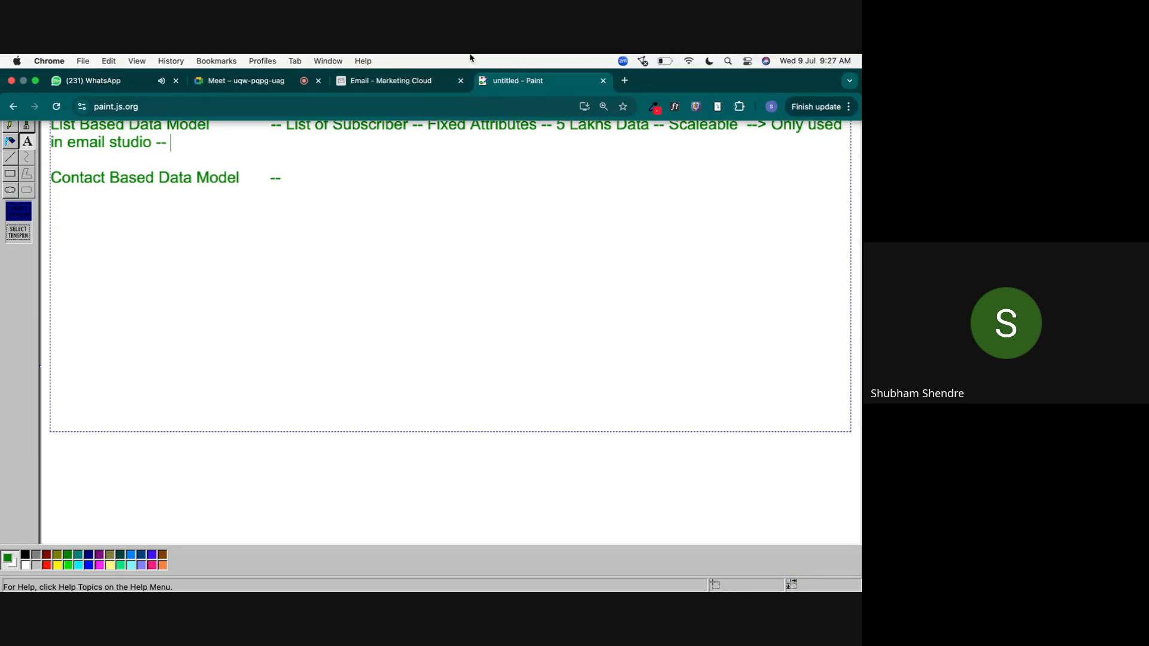
click(417, 80)
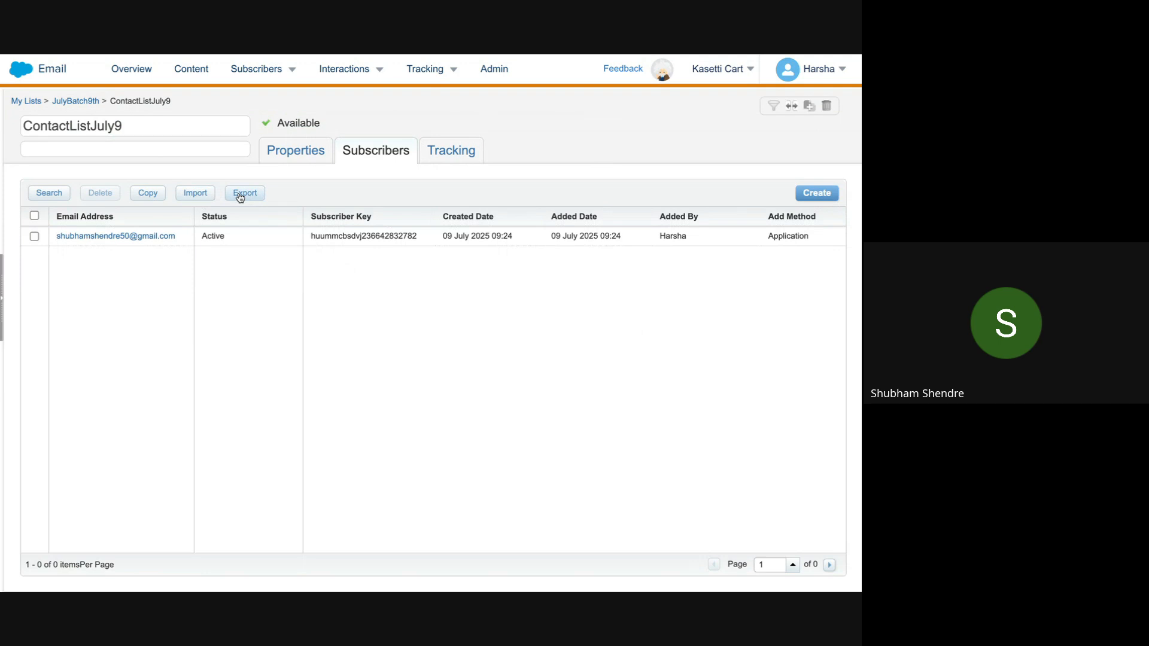
click(204, 200)
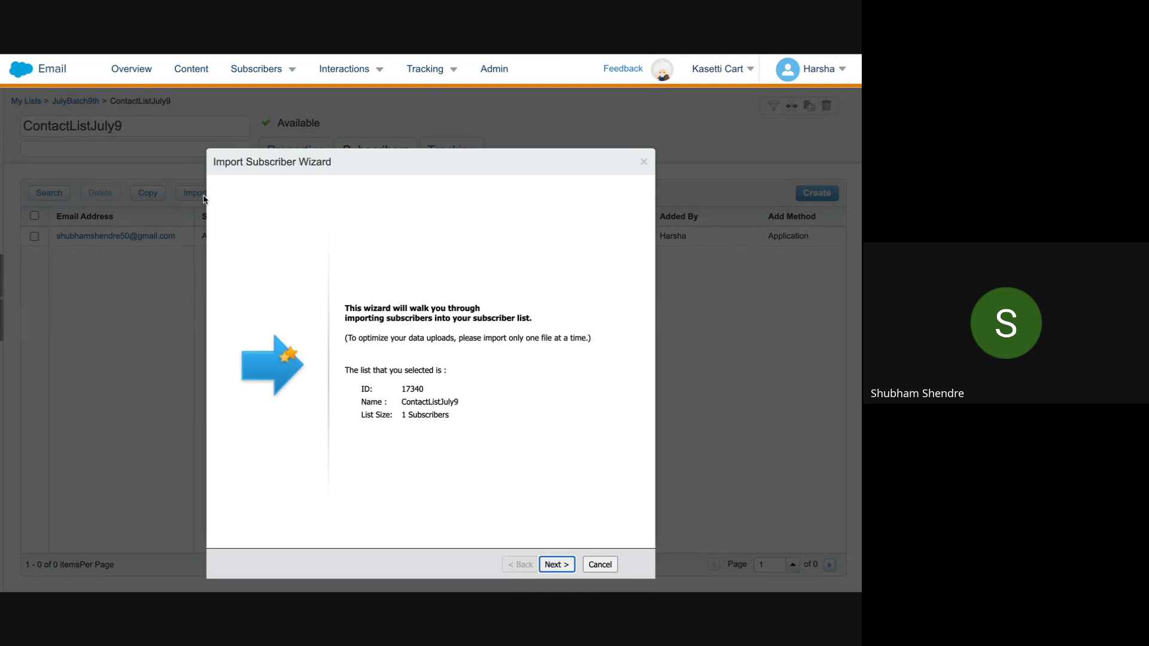
click(559, 565)
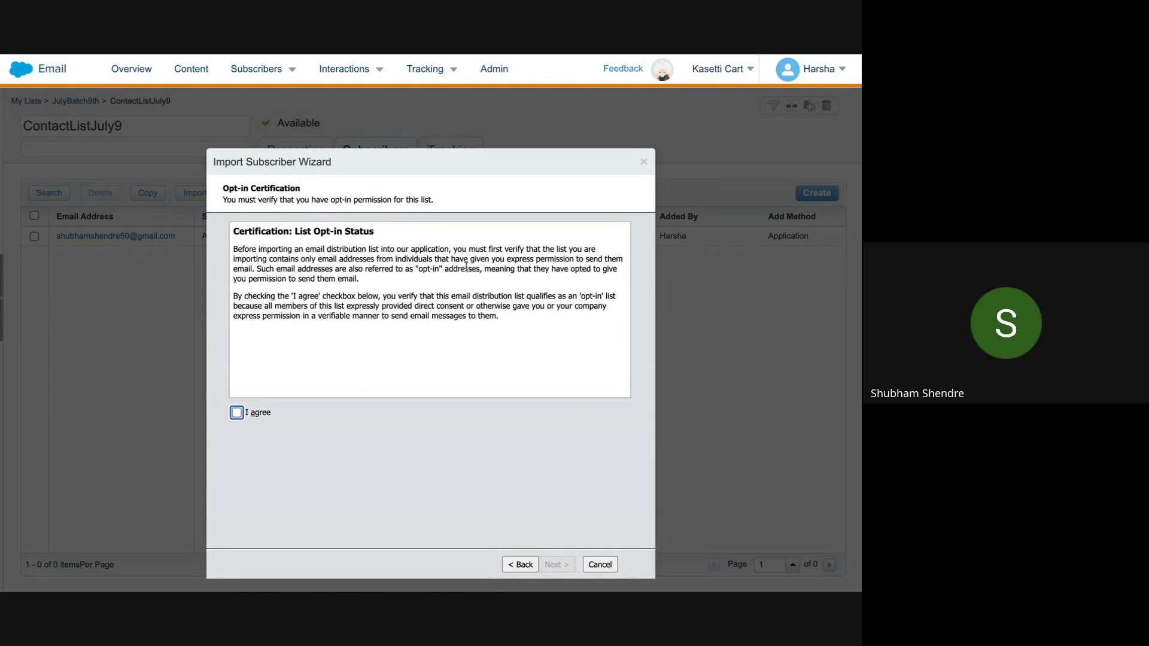
Step: Tick the 'I agree' opt-in certification and continue to Identify Source File
click(236, 412)
click(564, 565)
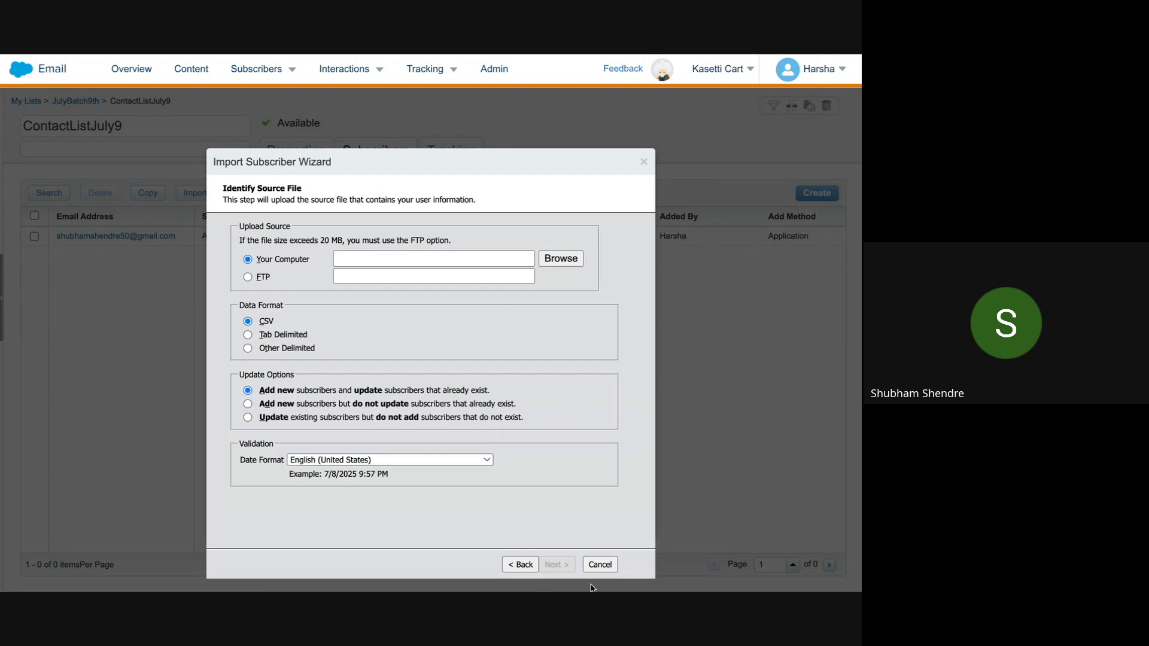
Step: Step back and forward again to Identify Source File, briefly checking the Paint notes
click(529, 565)
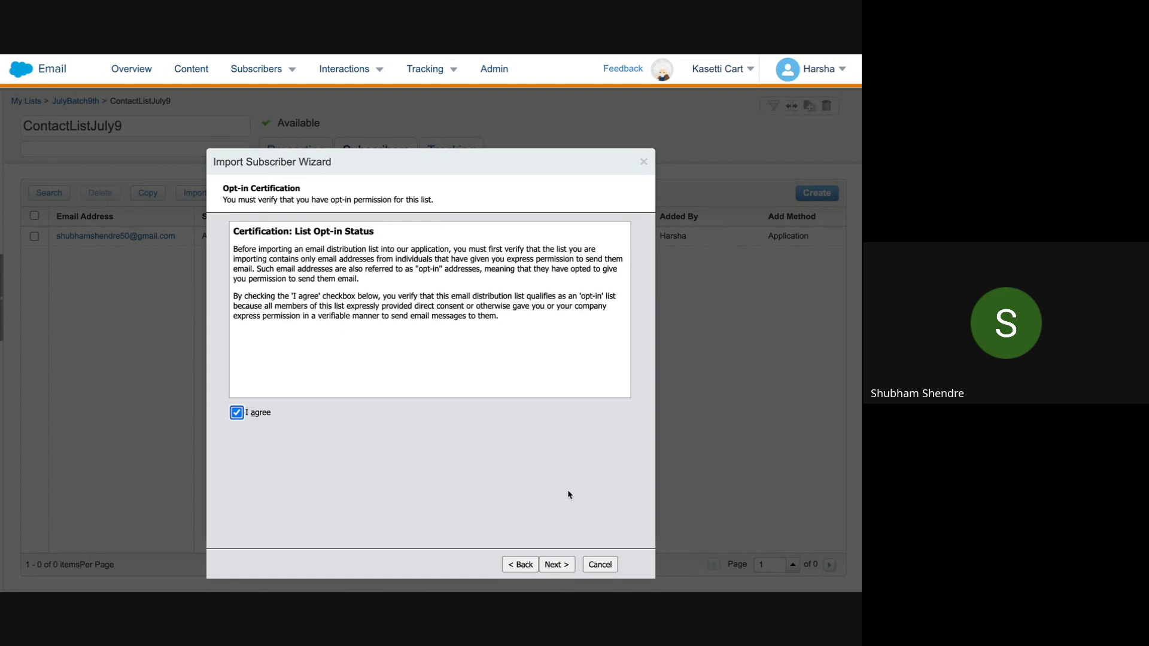
click(559, 568)
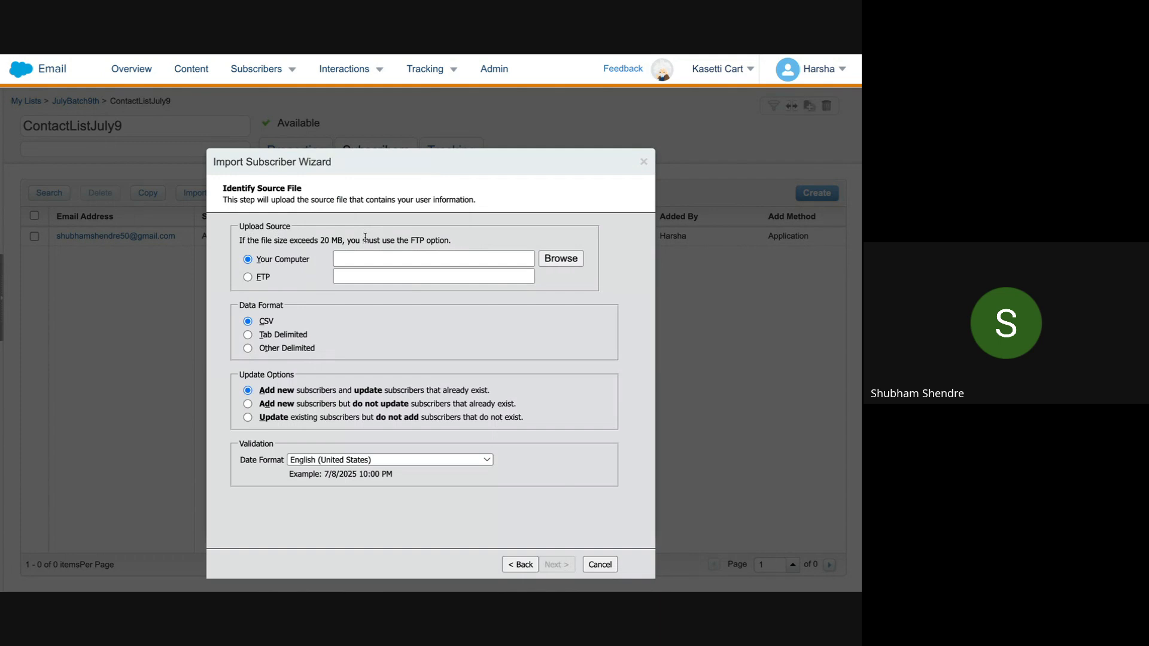
click(533, 80)
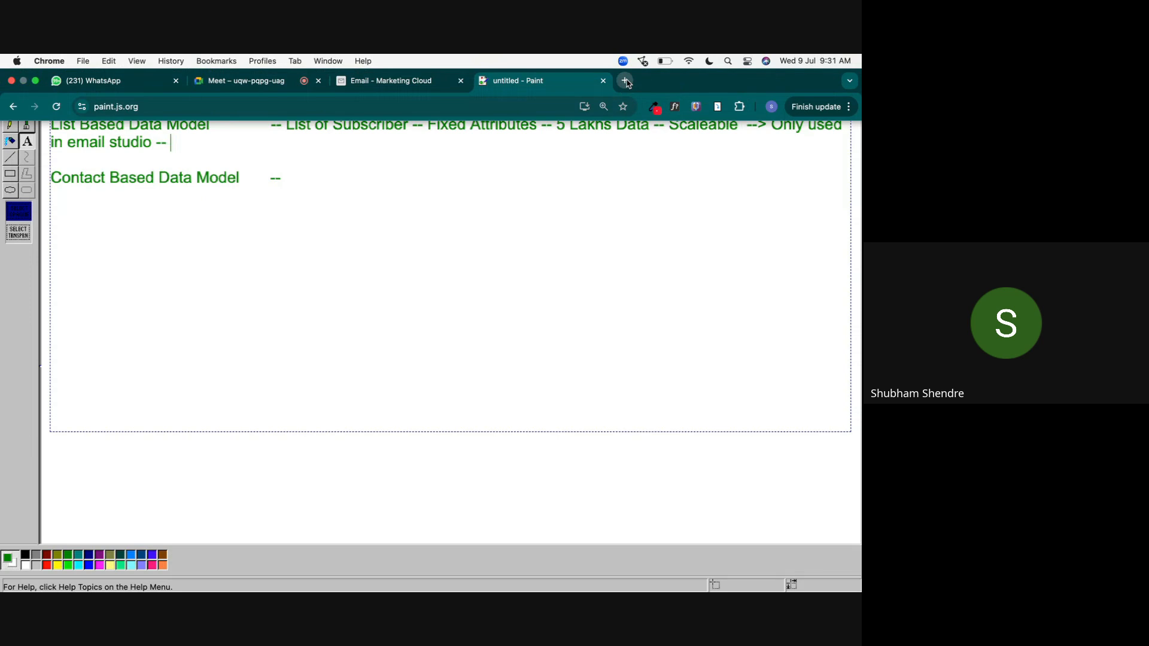
click(457, 84)
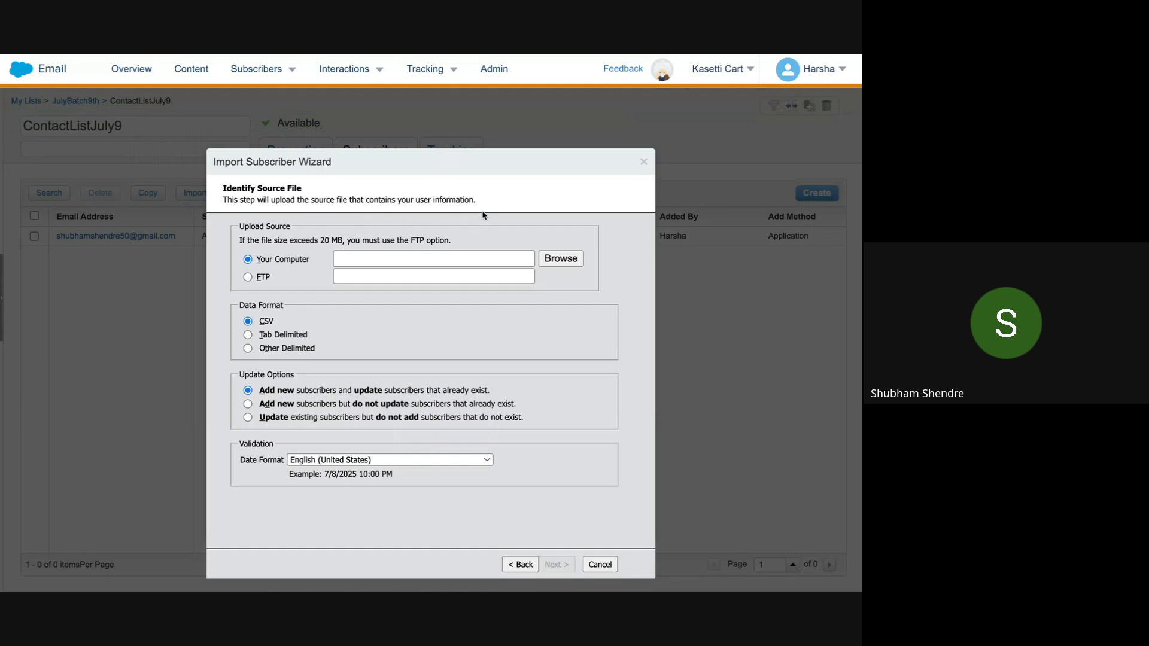
Step: Open Google Drive in a new tab, create a blank Google Sheet, and start typing 'SubscriberKey' in A1
click(627, 79)
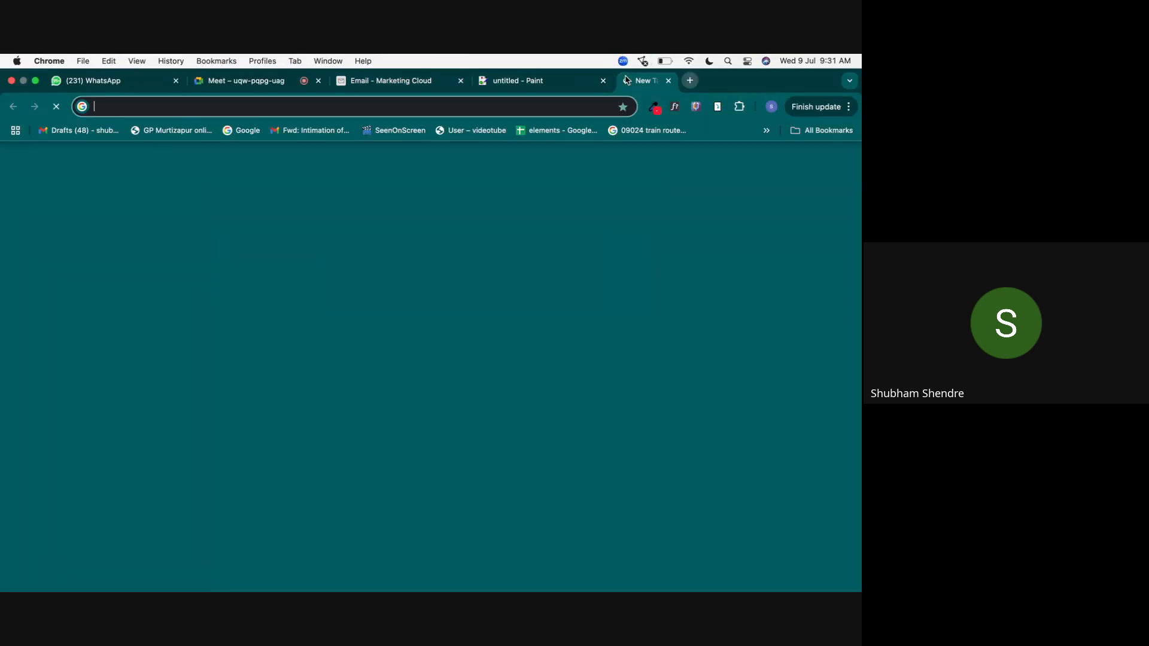
text(drive.google.com/drive/u/0/)
key(Return)
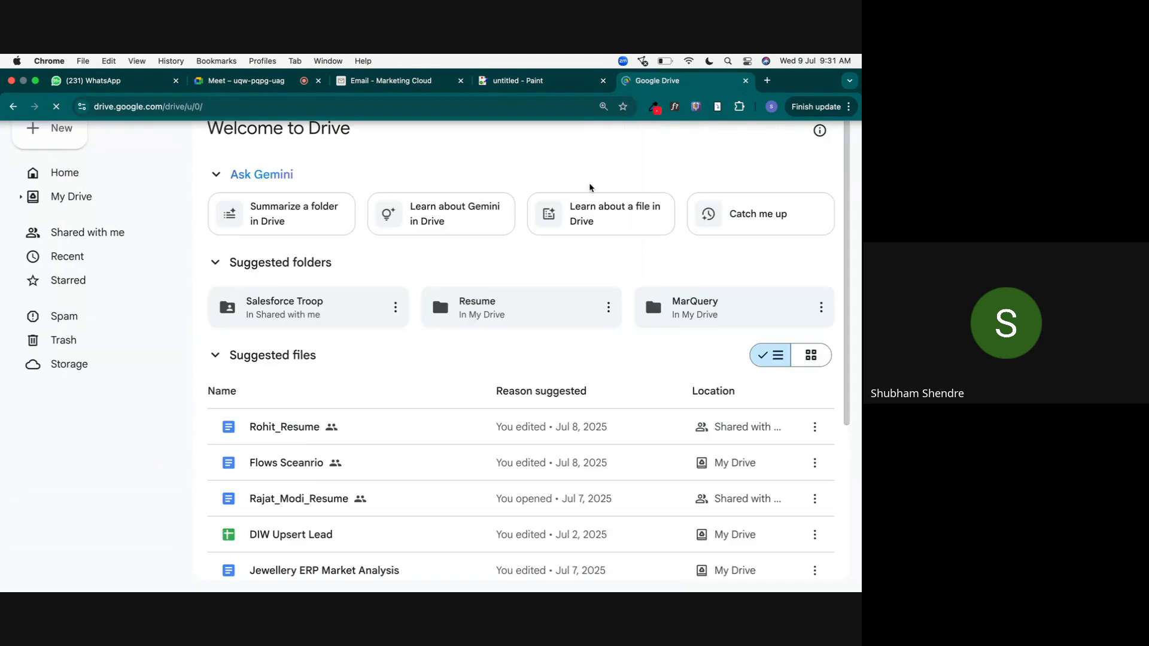
click(59, 128)
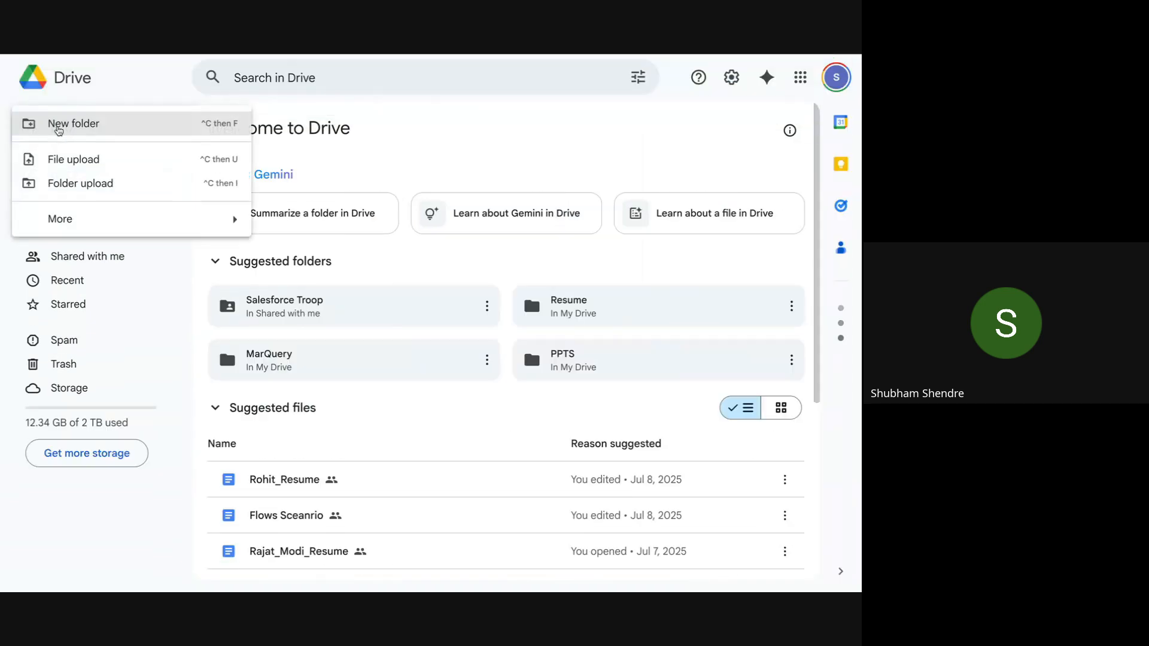
mouse_move(128, 218)
click(118, 237)
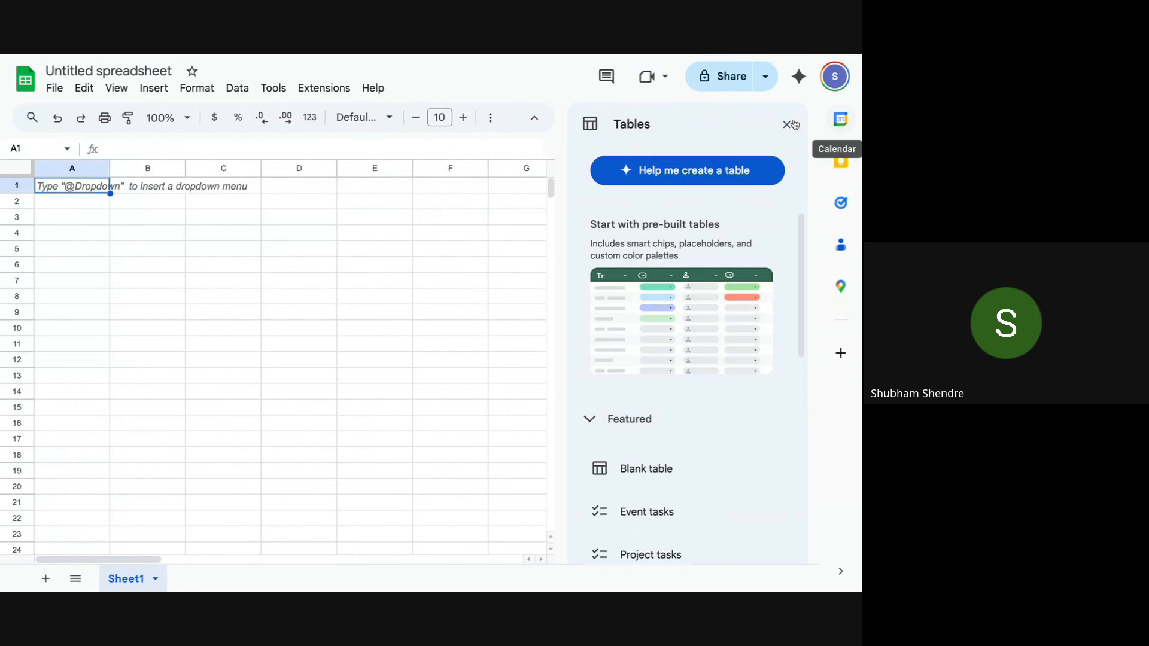
click(787, 124)
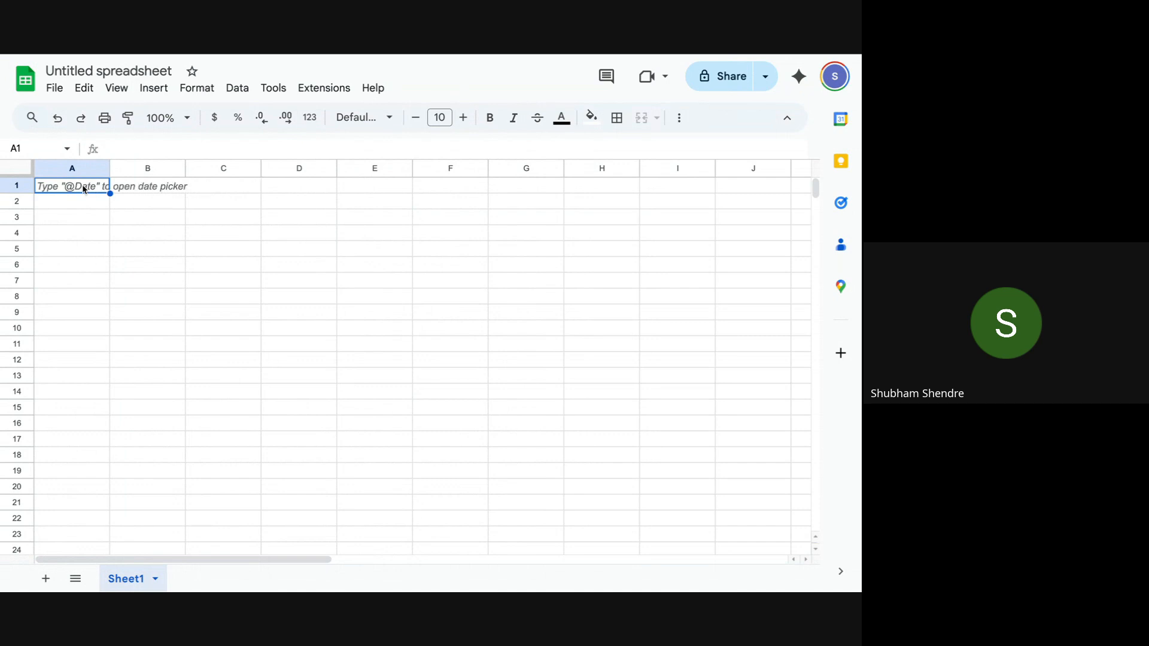
text(Subscr)
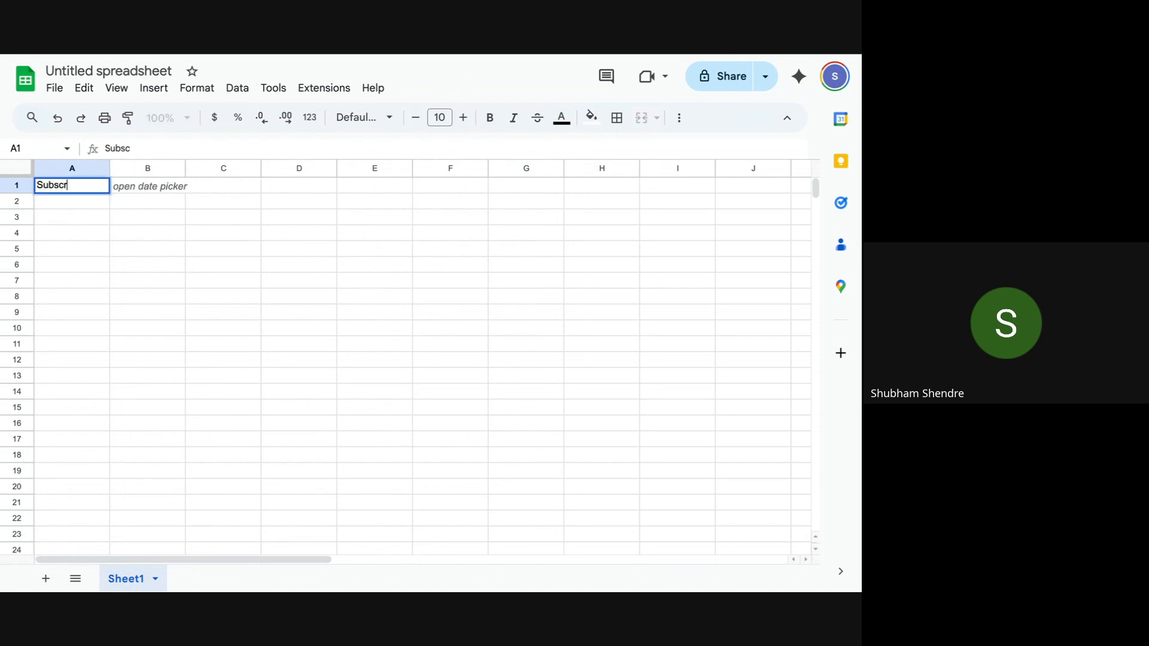
text(iberKey)
Step: Enter headers SubscriberKey, Email, FirstName and LastName in A1:D1
key(BackSpace)
text(y)
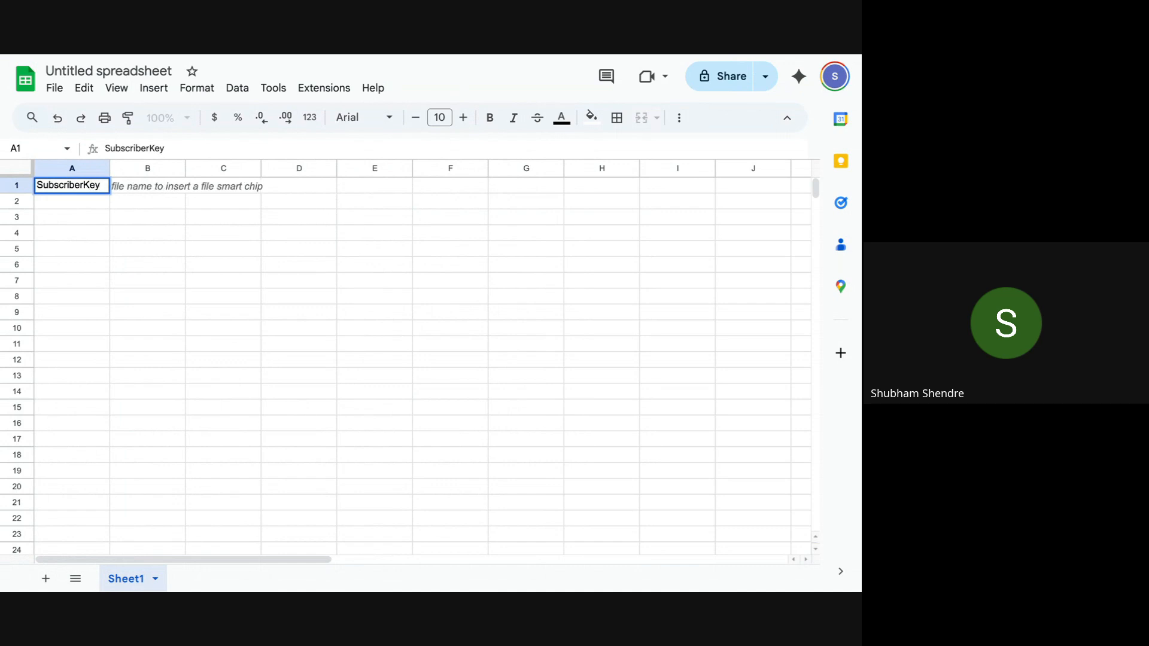
click(152, 190)
text(Email)
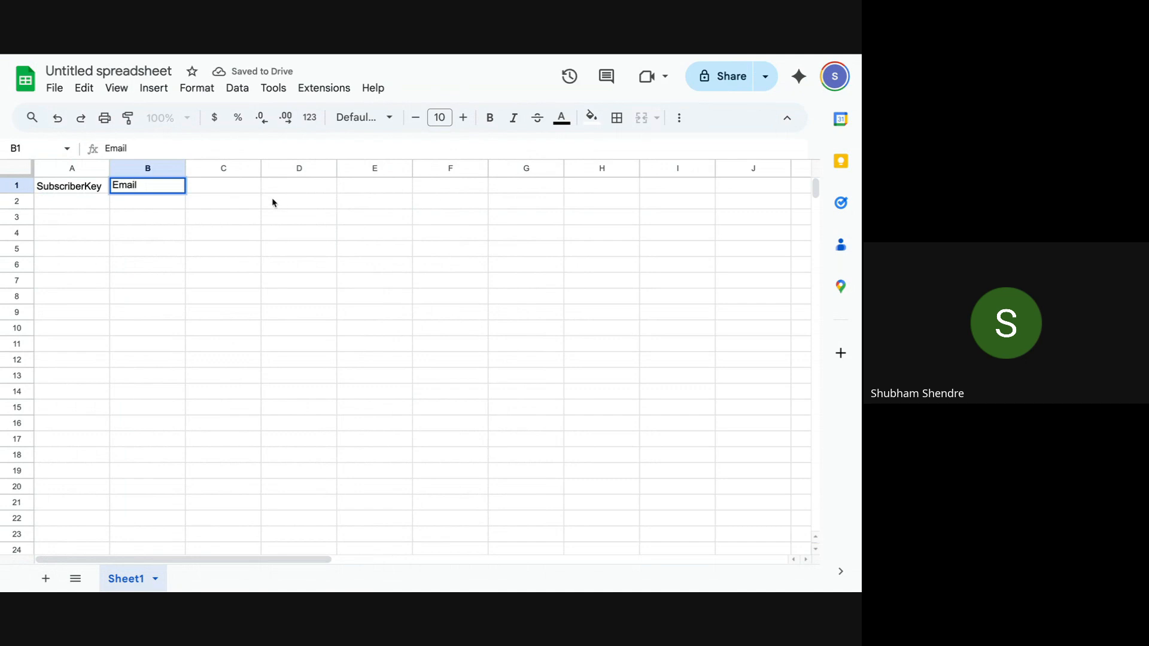
click(227, 191)
text(FirstName)
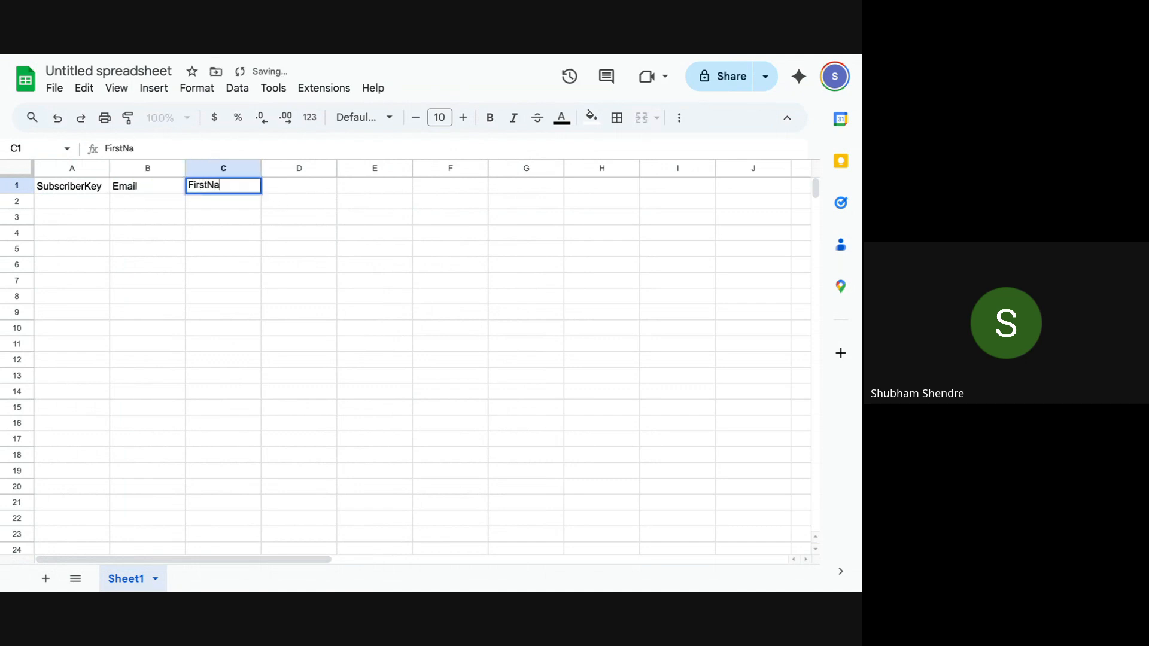
click(297, 189)
text(LastName)
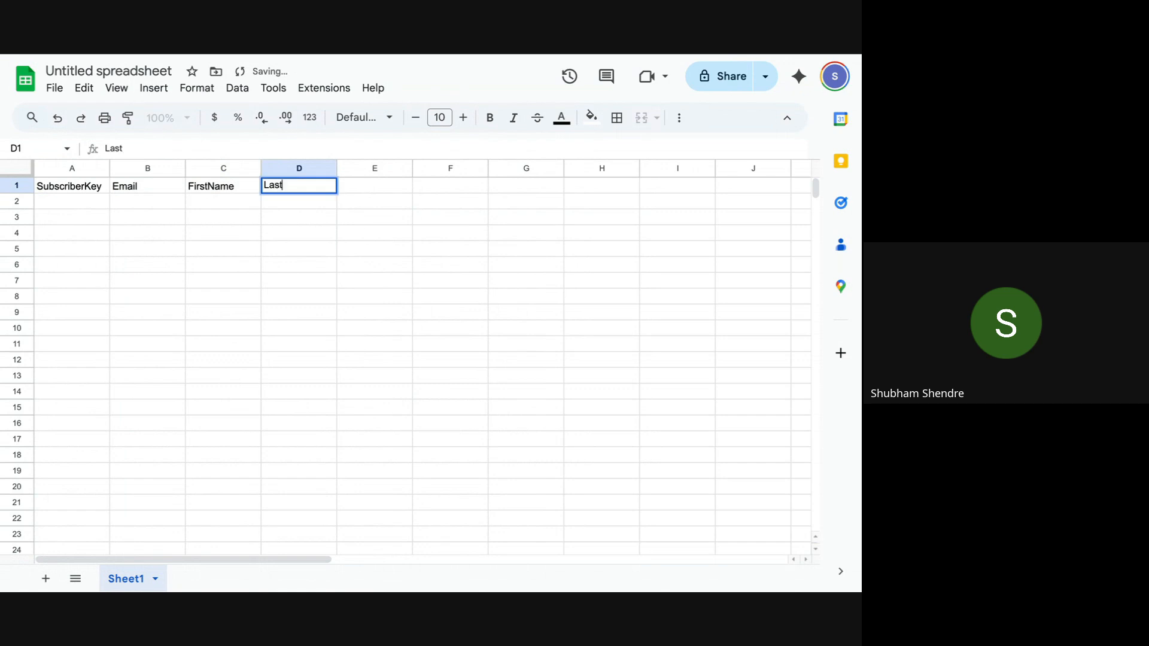
click(90, 204)
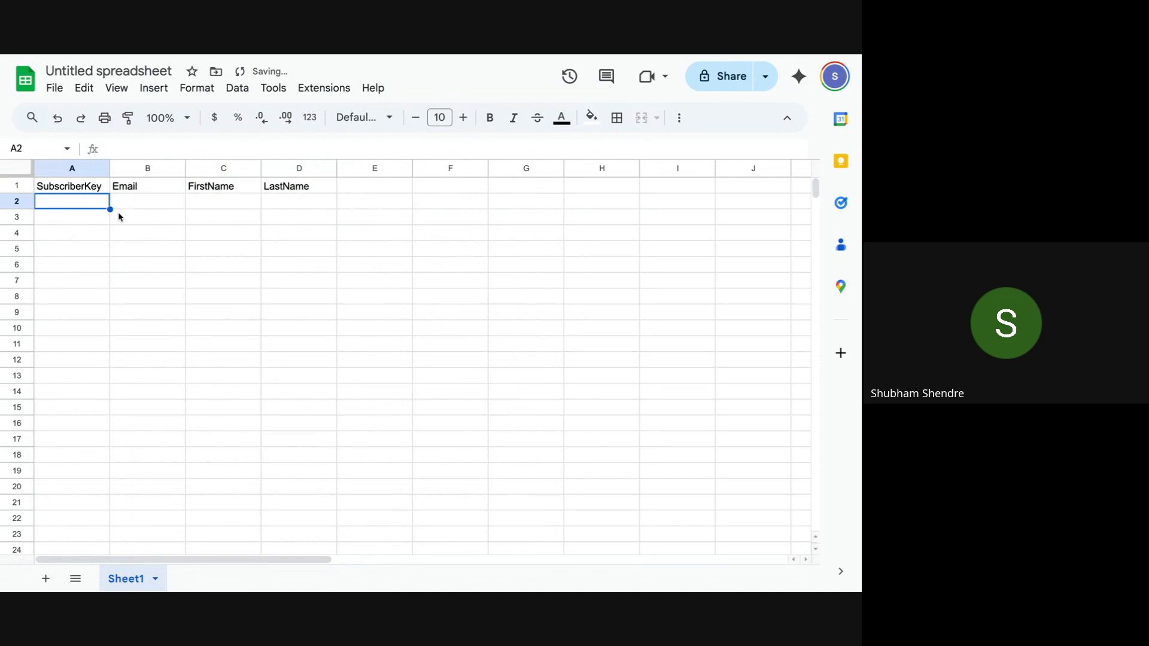
Step: Enter keys july9th2025001 and july9th2025002 in A2:A3 to start the key series
text(july9th)
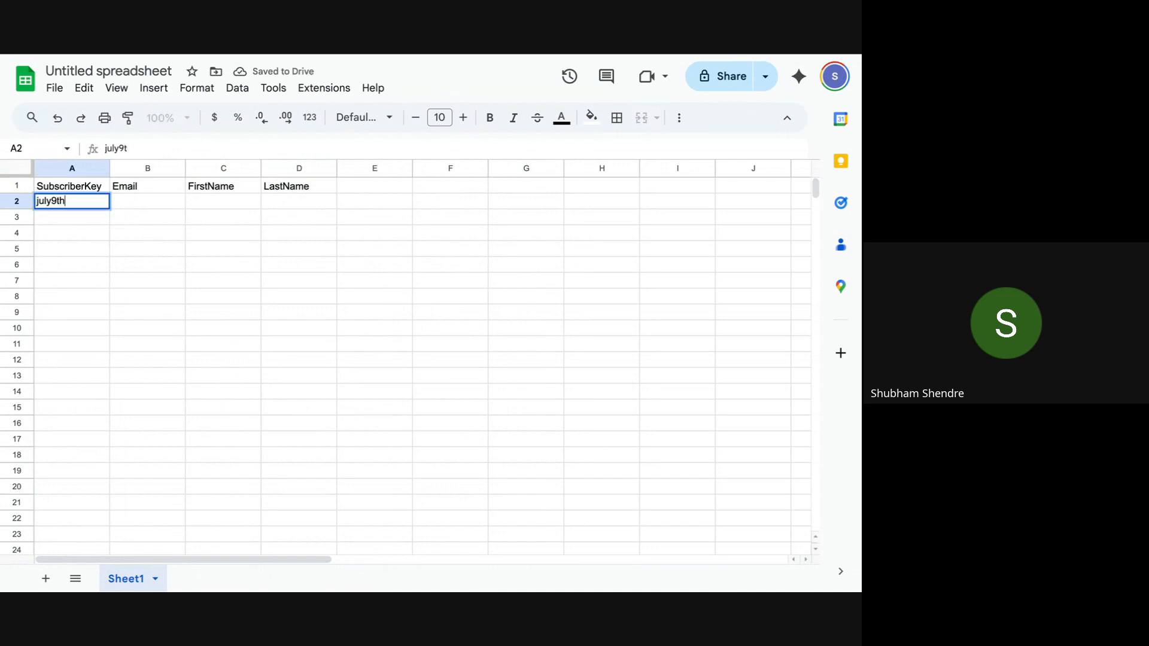
text(2025)
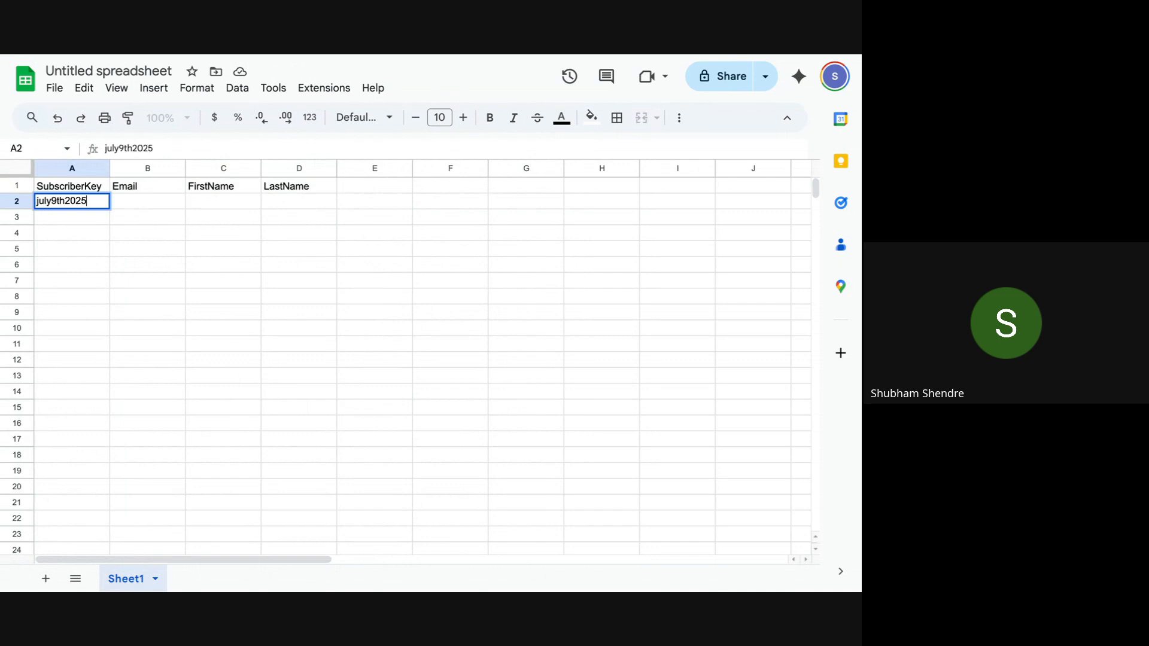
text(001)
click(98, 217)
click(94, 206)
key(ctrl+c)
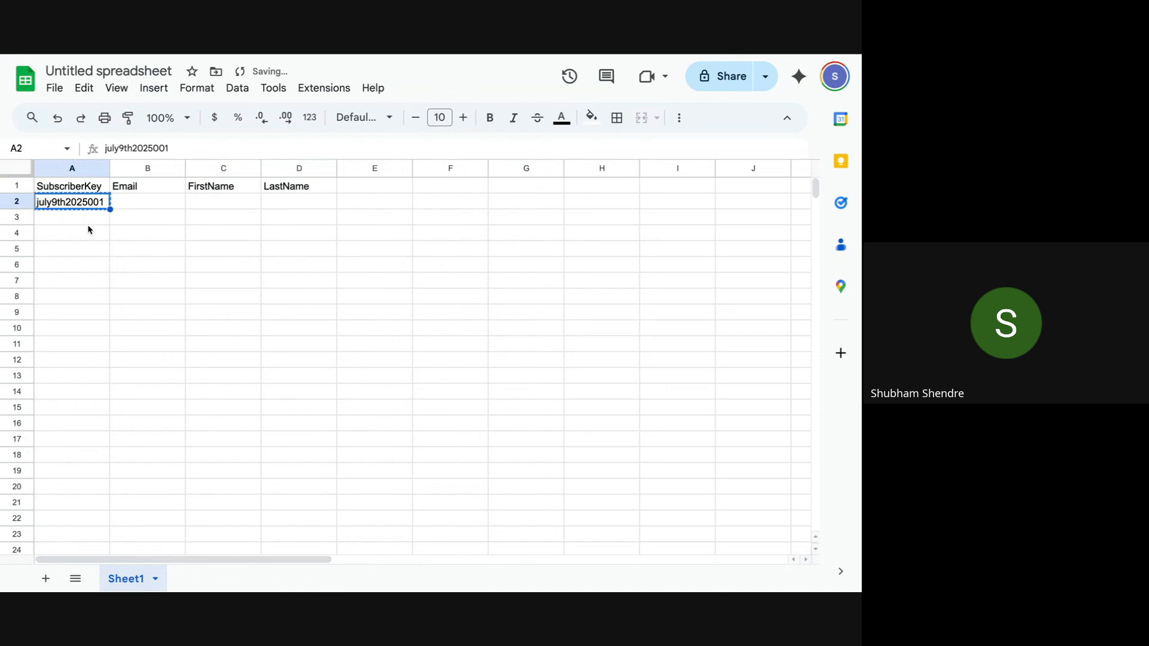
click(88, 223)
key(ctrl+v)
key(Return)
key(BackSpace)
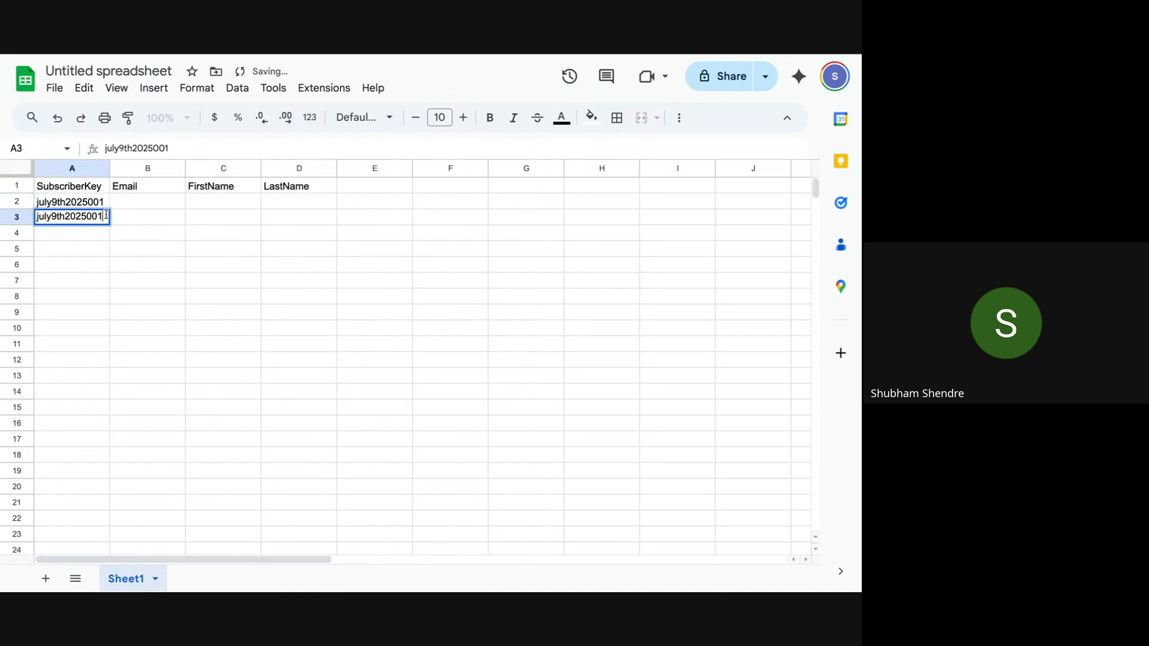
text(2)
click(142, 238)
drag(87, 205, 131, 279)
Step: Enter the first subscriber's numbered e-mail address in B2
click(141, 205)
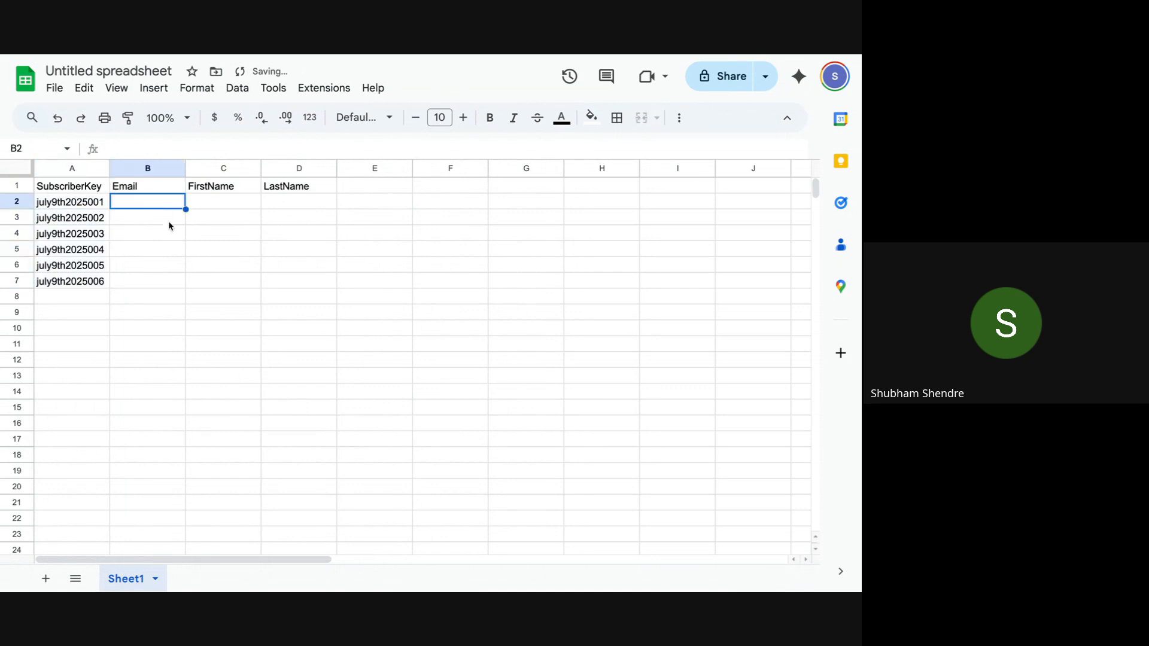
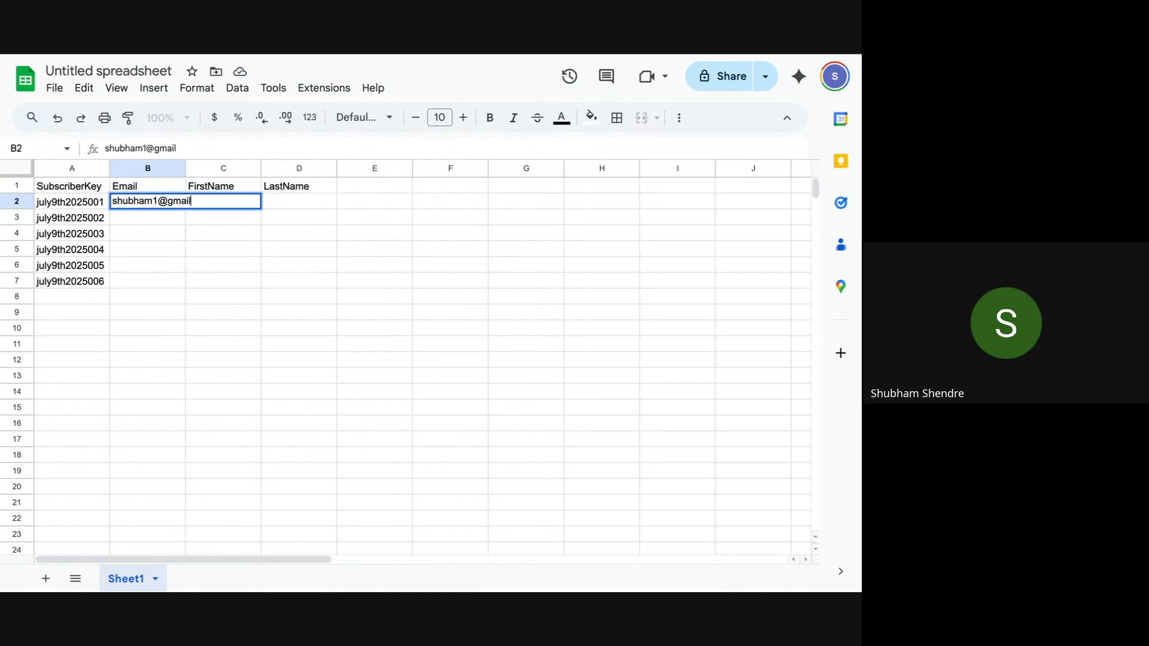
click(158, 201)
key(BackSpace)
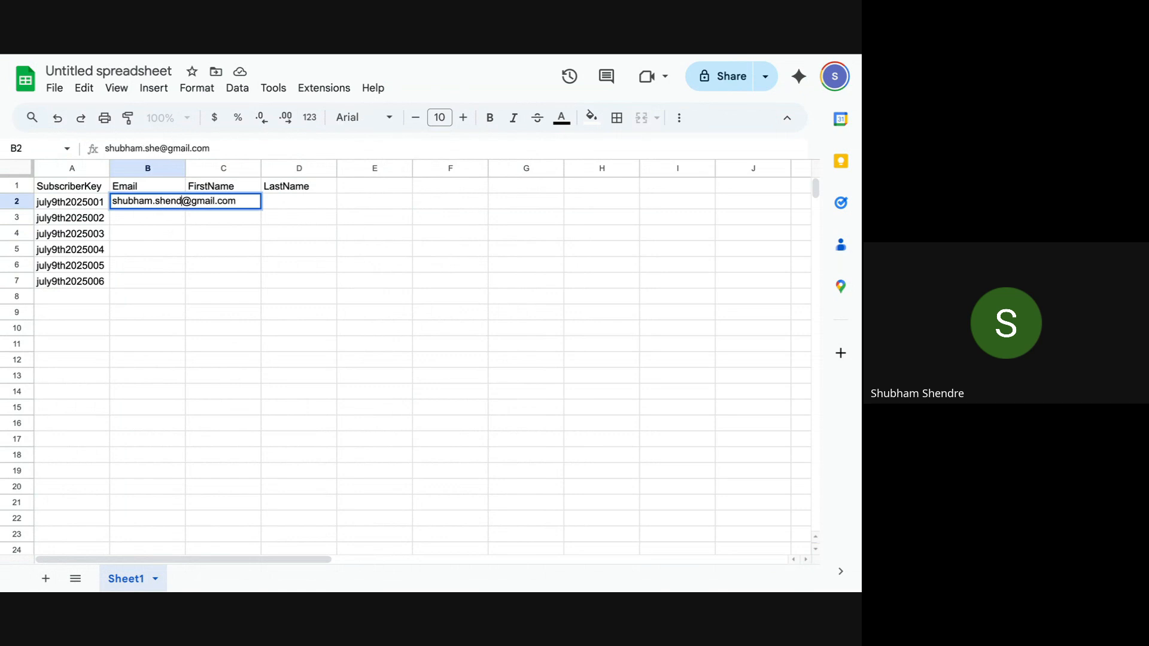
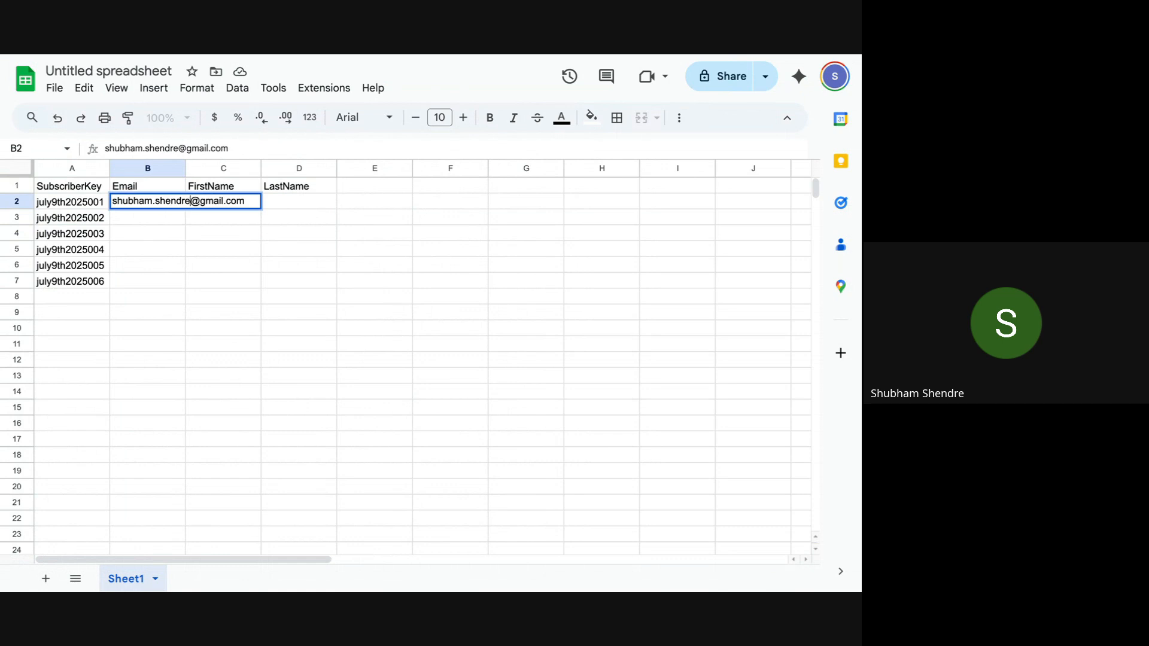
click(193, 234)
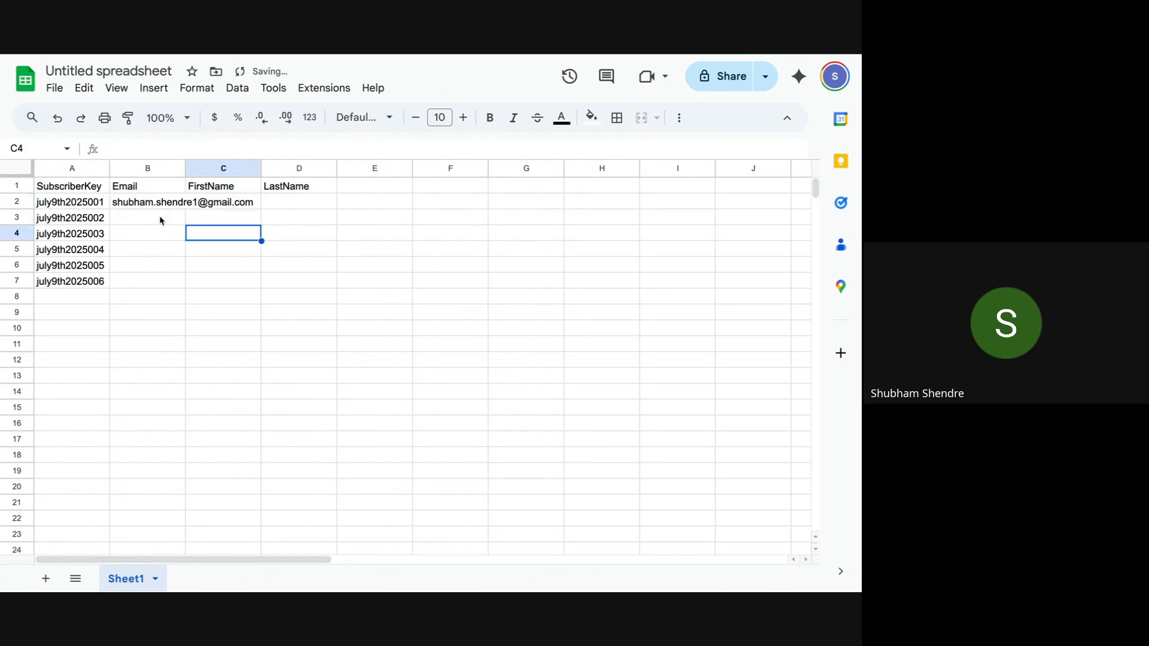
click(160, 220)
Step: Copy the e-mail into B3 and B4, changing each address's trailing digit
click(159, 203)
key(ctrl+c)
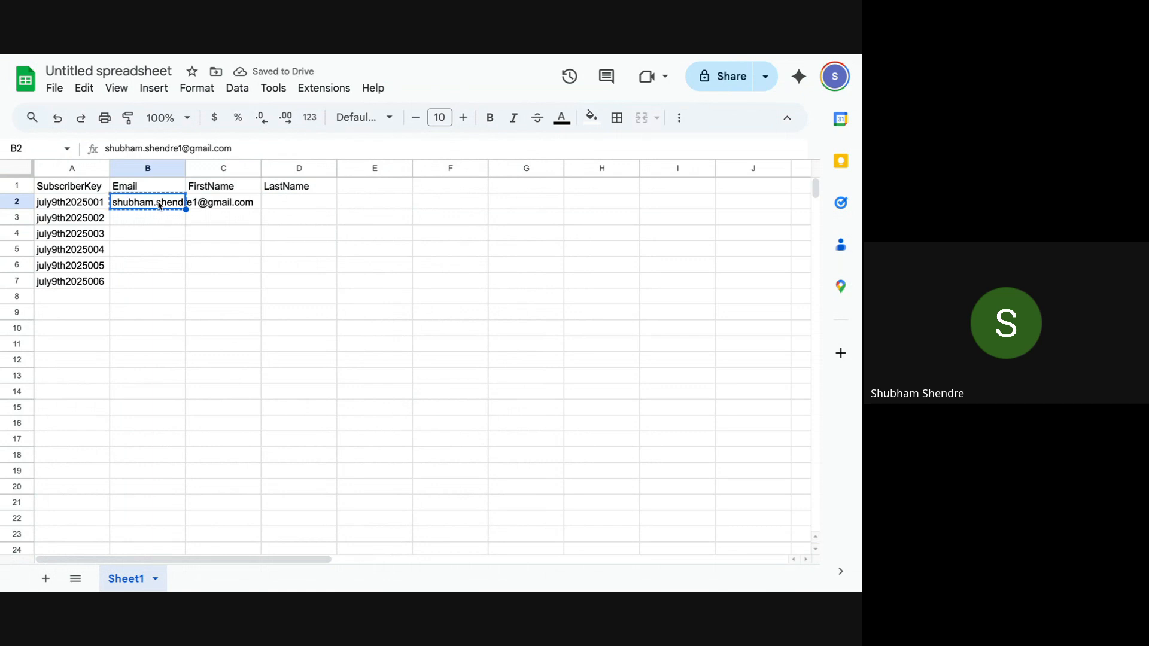
click(163, 232)
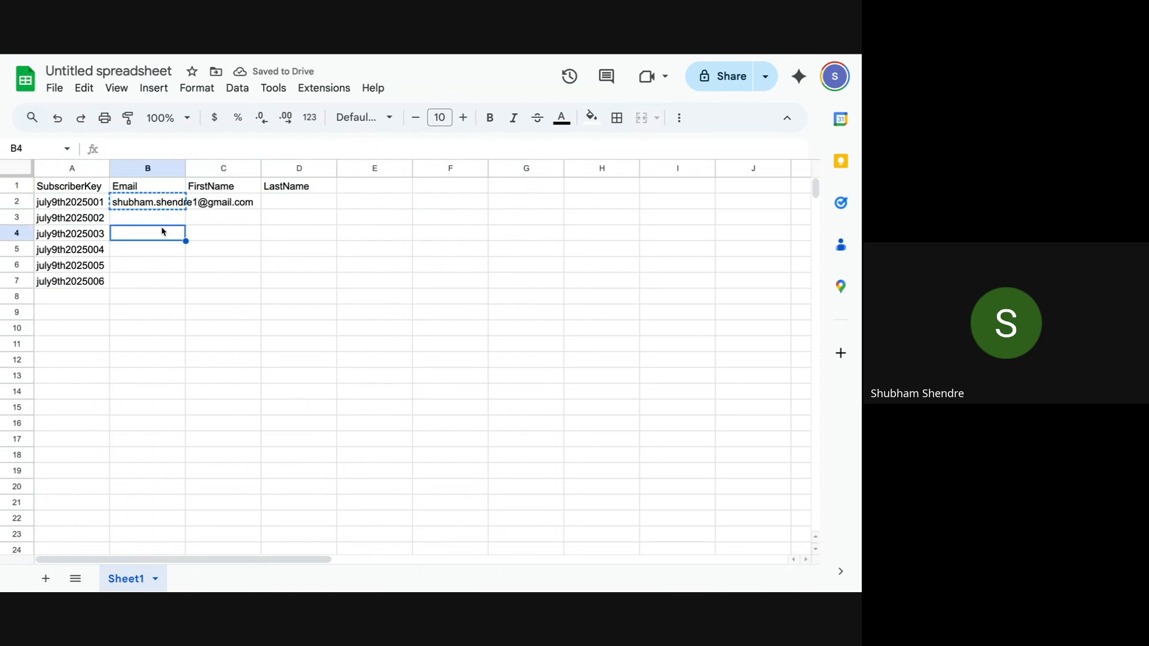
click(162, 221)
key(ctrl+v)
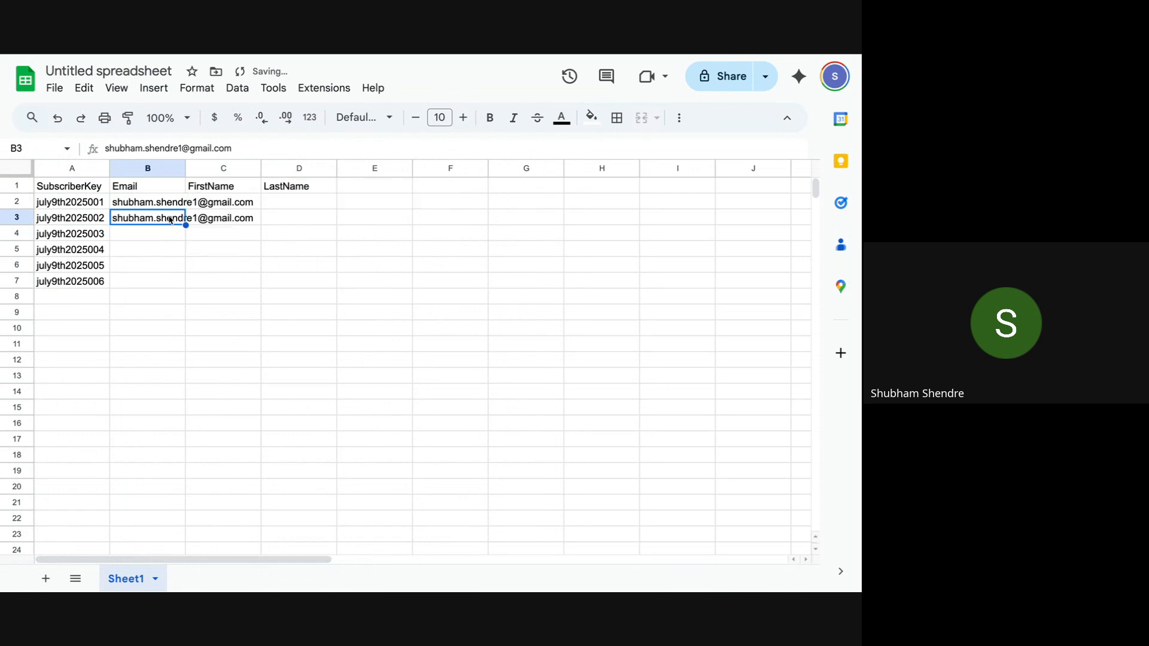
double_click(187, 217)
key(BackSpace)
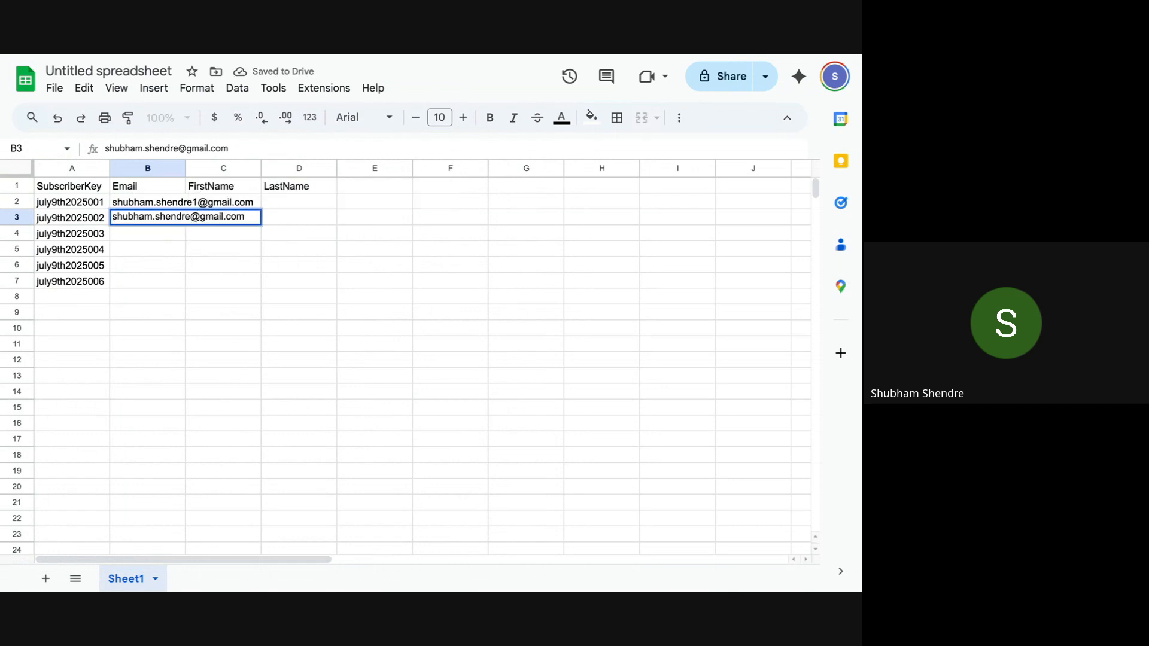
text(2)
click(165, 233)
key(ctrl+v)
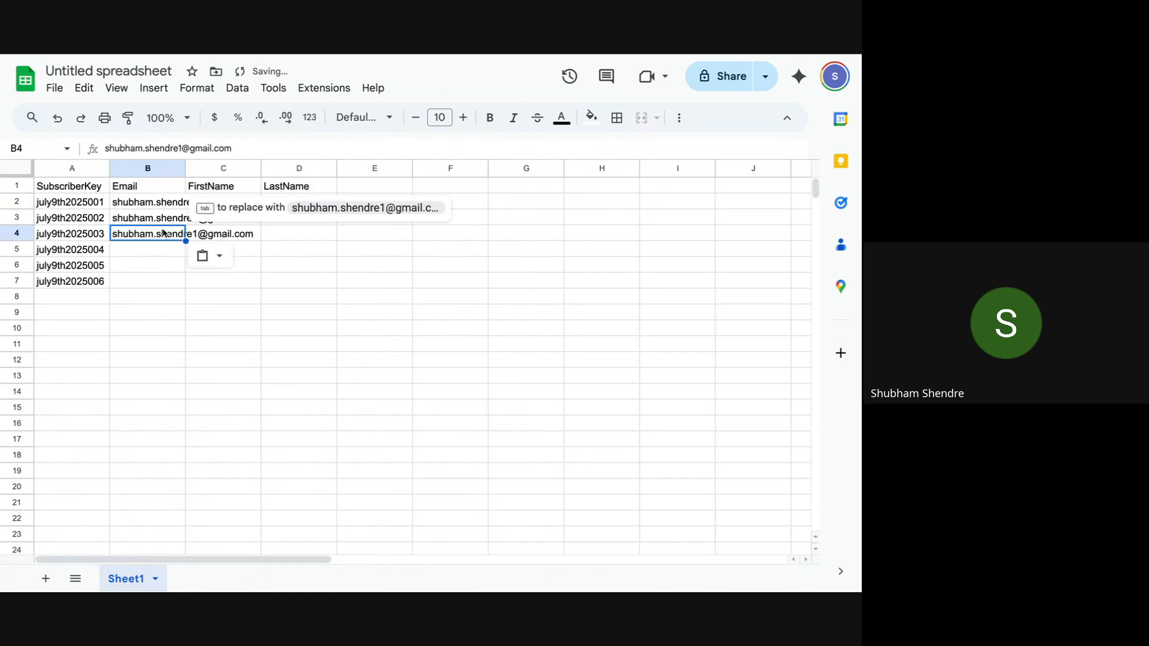
double_click(176, 233)
click(196, 233)
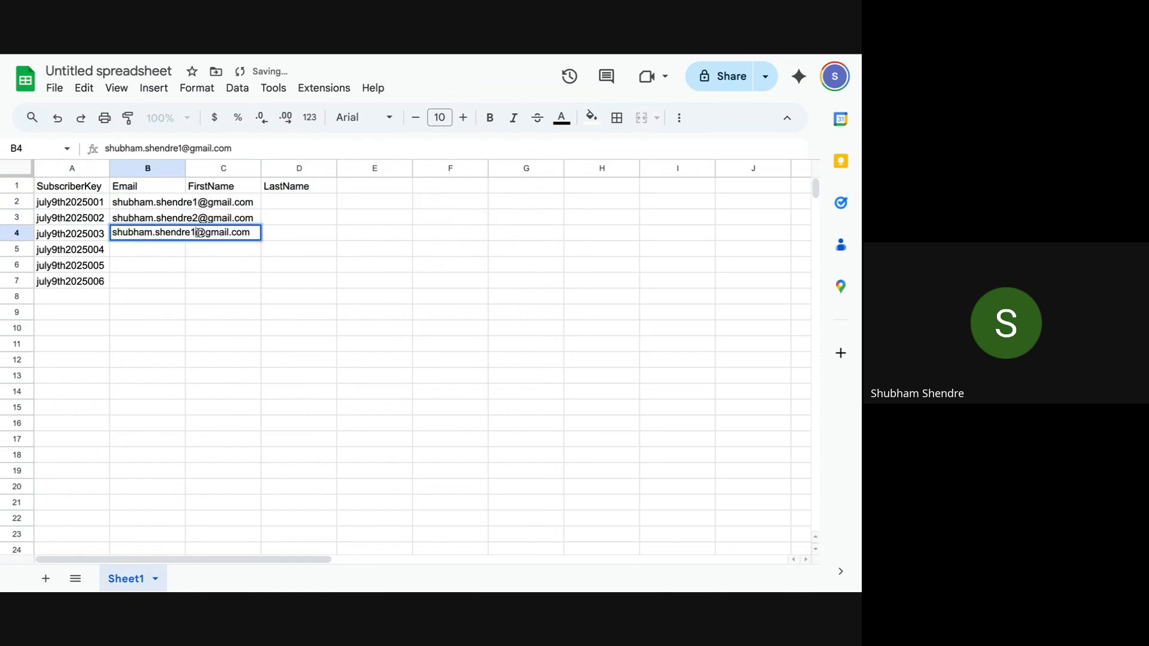
key(BackSpace)
click(159, 250)
Step: Paste the e-mail into B5–B7, changing the trailing digits to 4, 5 and 6
key(ctrl+v)
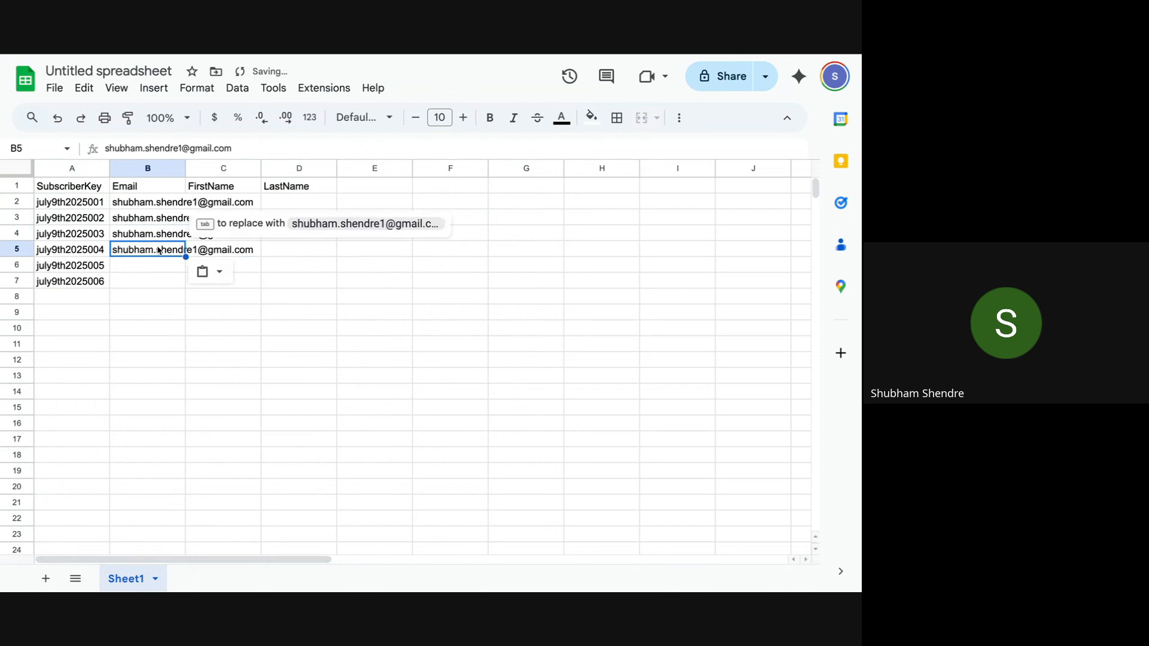
double_click(172, 251)
click(196, 249)
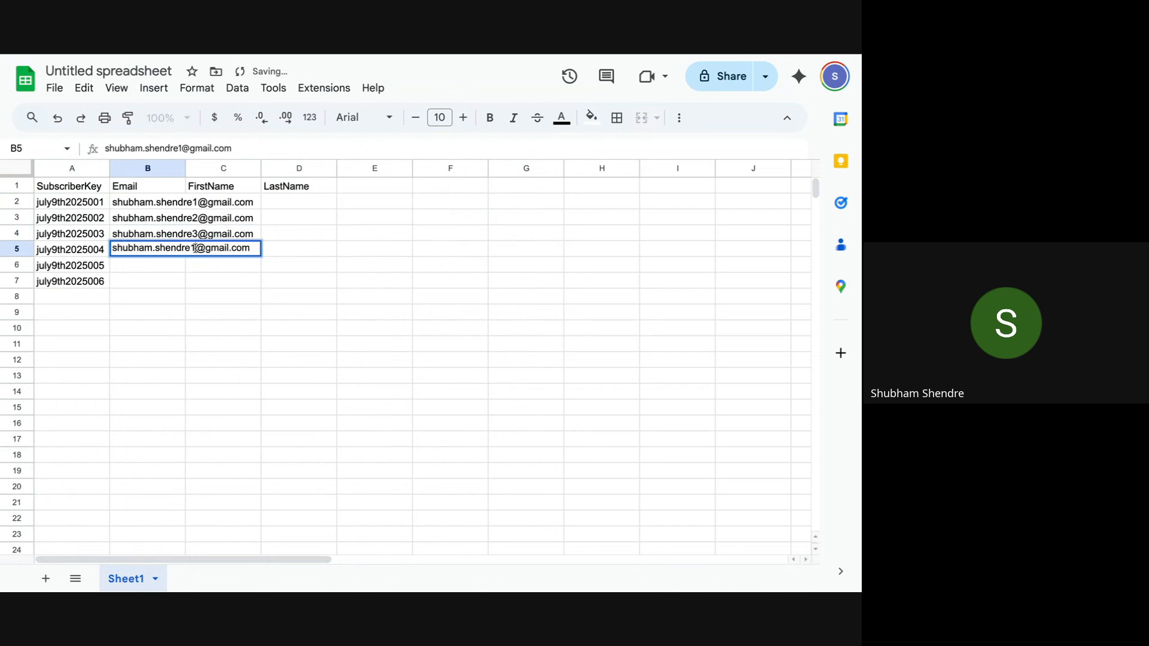
key(BackSpace)
text(4)
click(149, 266)
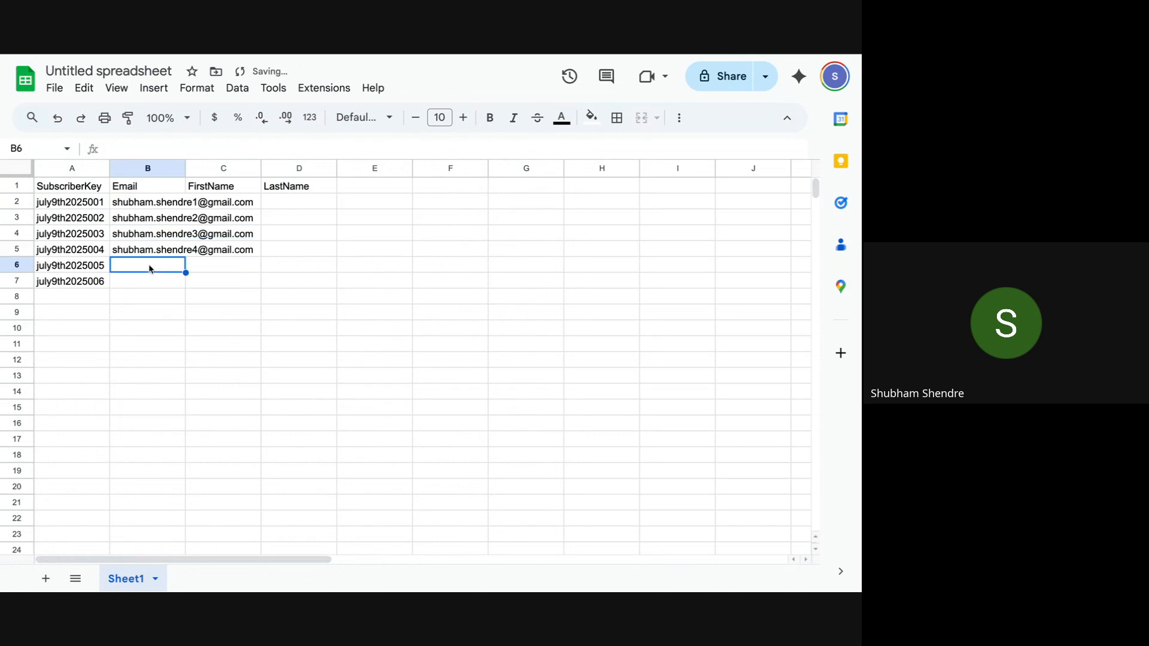
key(ctrl+v)
double_click(149, 266)
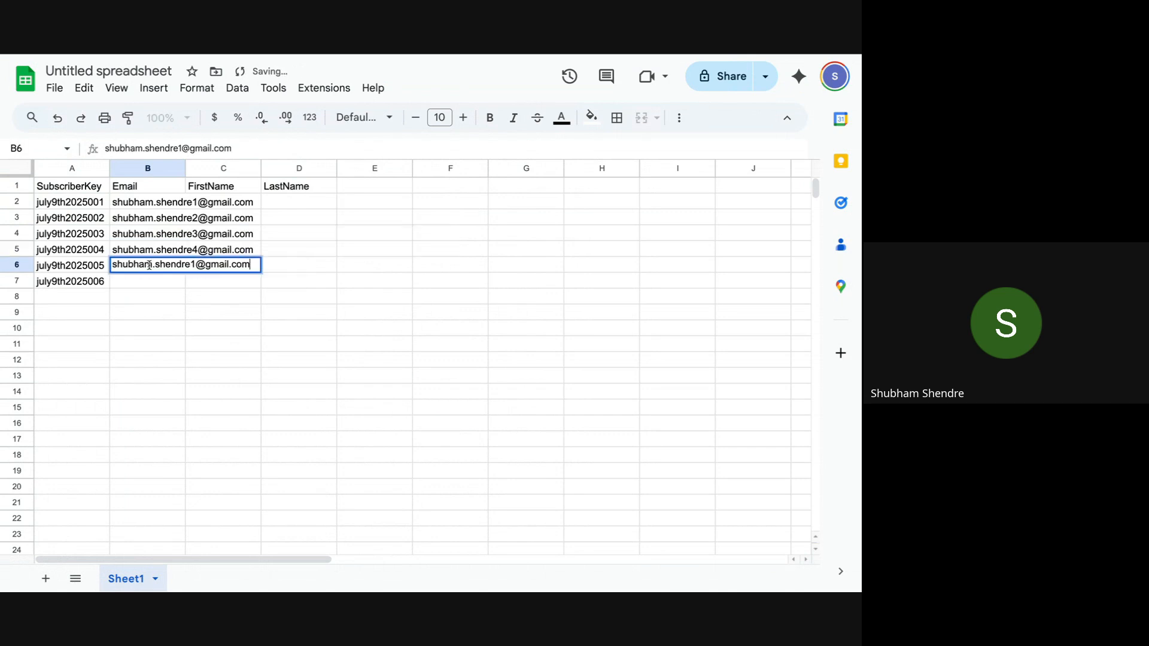
click(196, 264)
key(BackSpace)
text(5)
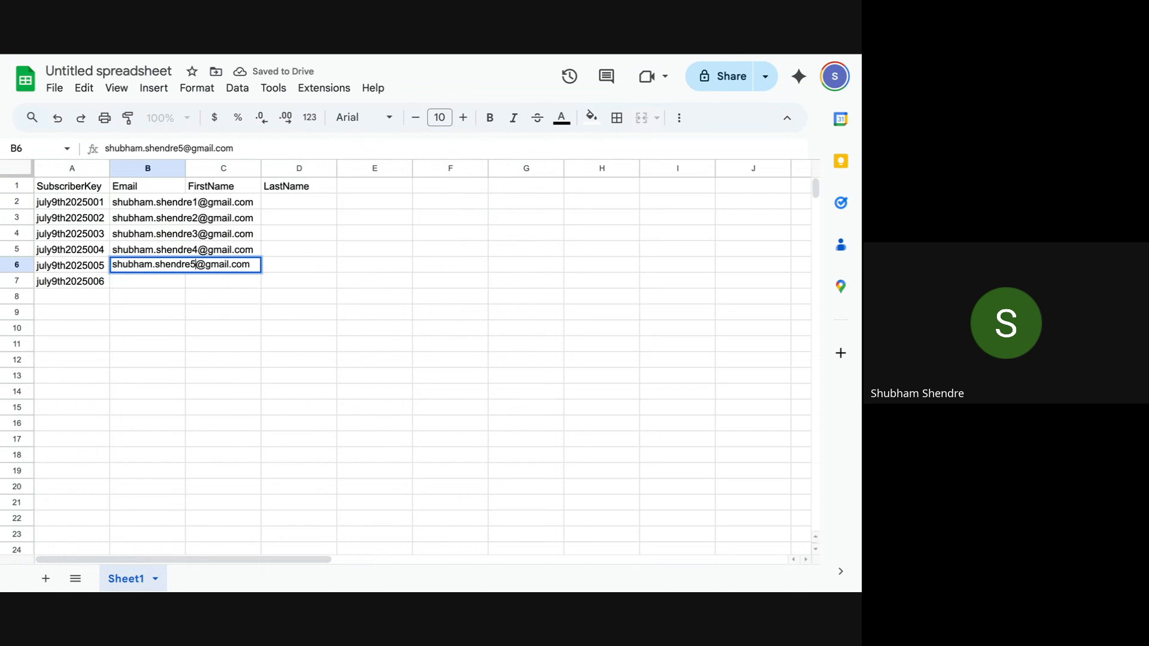
click(171, 285)
key(ctrl+v)
double_click(177, 281)
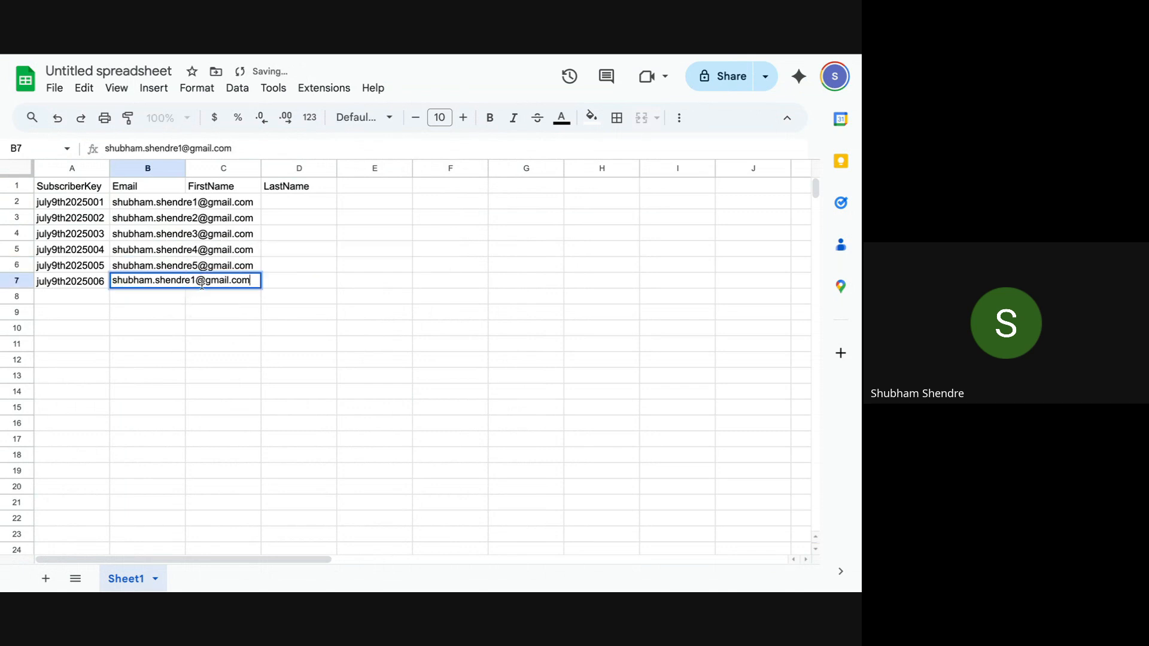
click(197, 280)
key(BackSpace)
text(5)
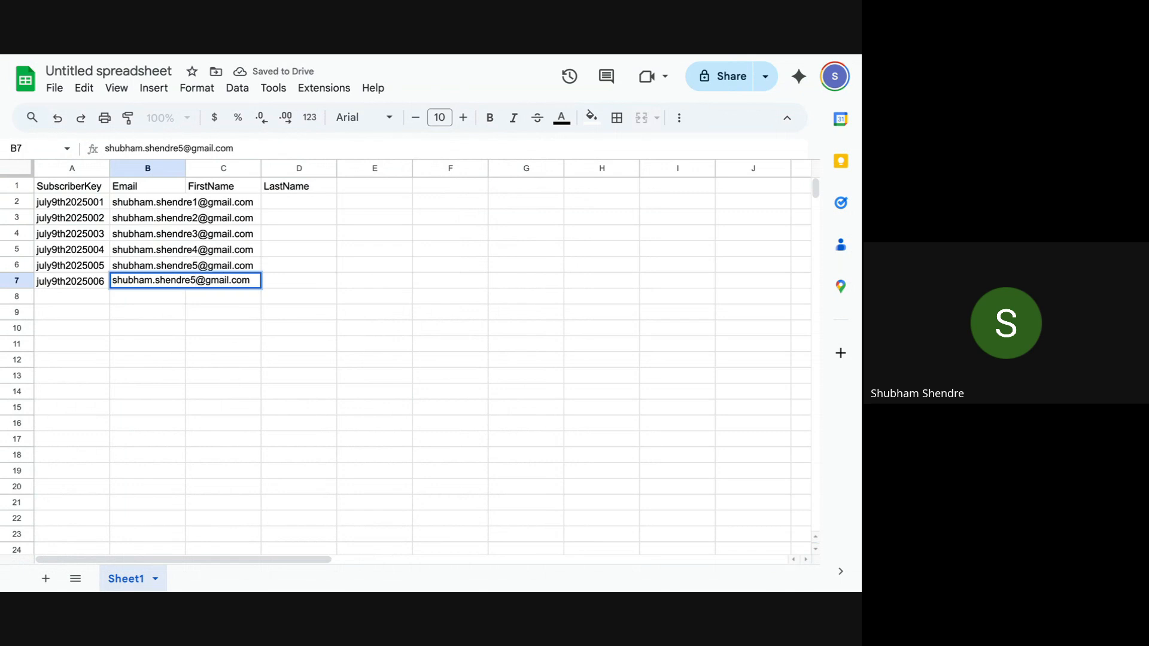
key(BackSpace)
text(6)
click(278, 308)
Step: Enter numbered first names ending 1 and 2 in C2:C3 to start the FirstName series
click(243, 204)
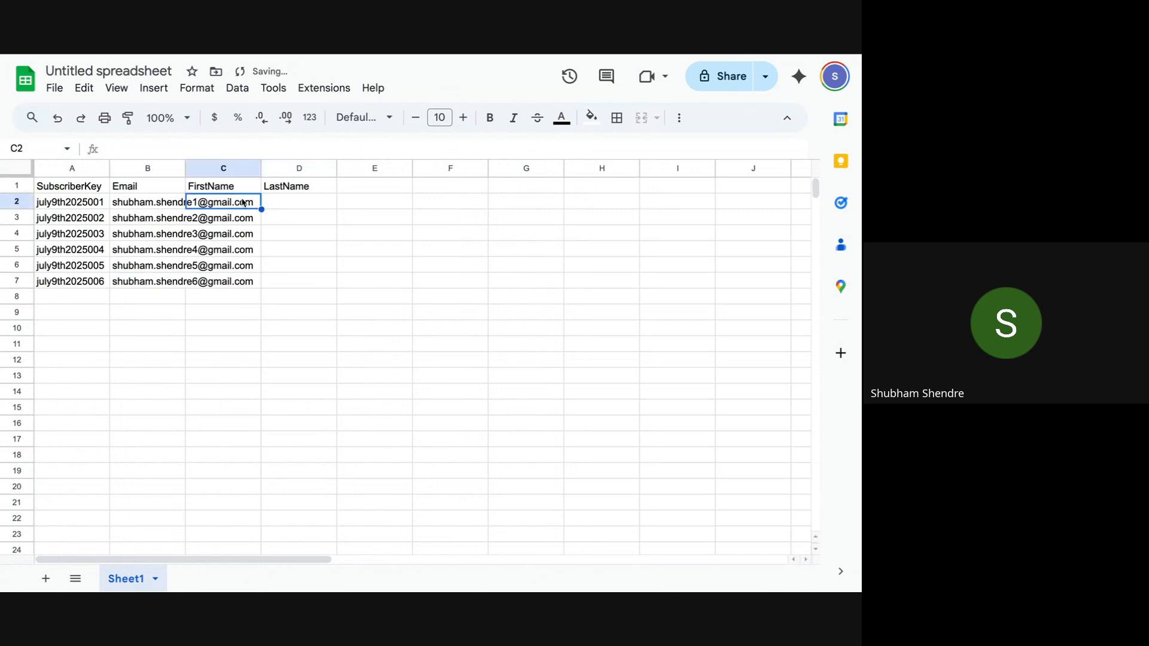
text(SHubham1)
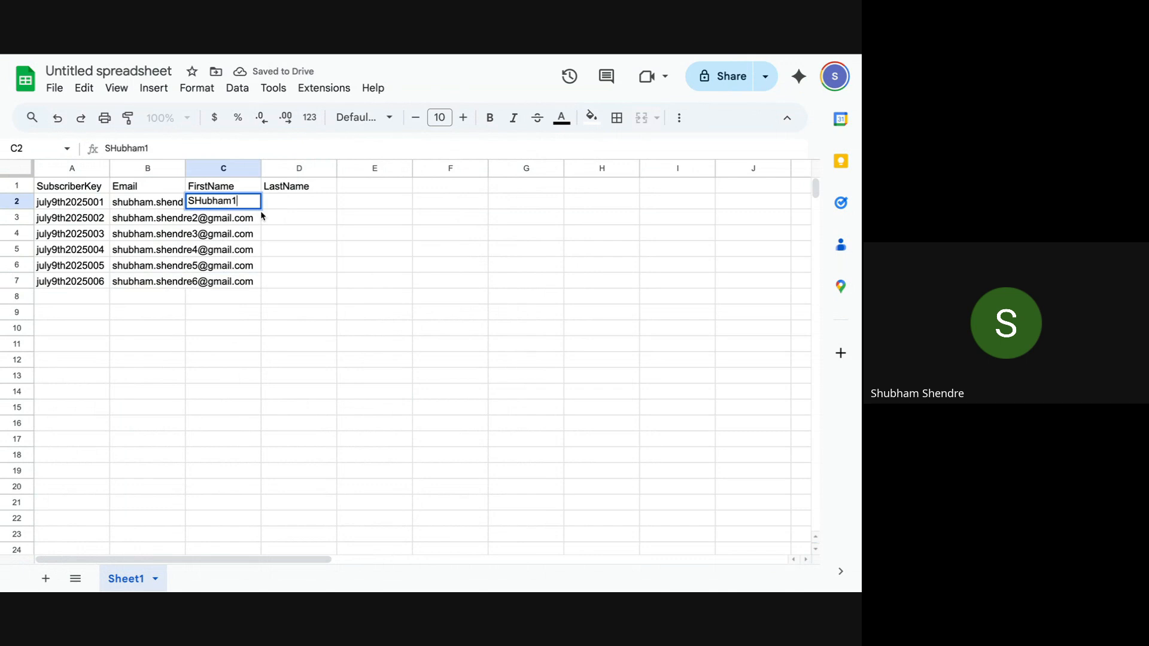
click(280, 225)
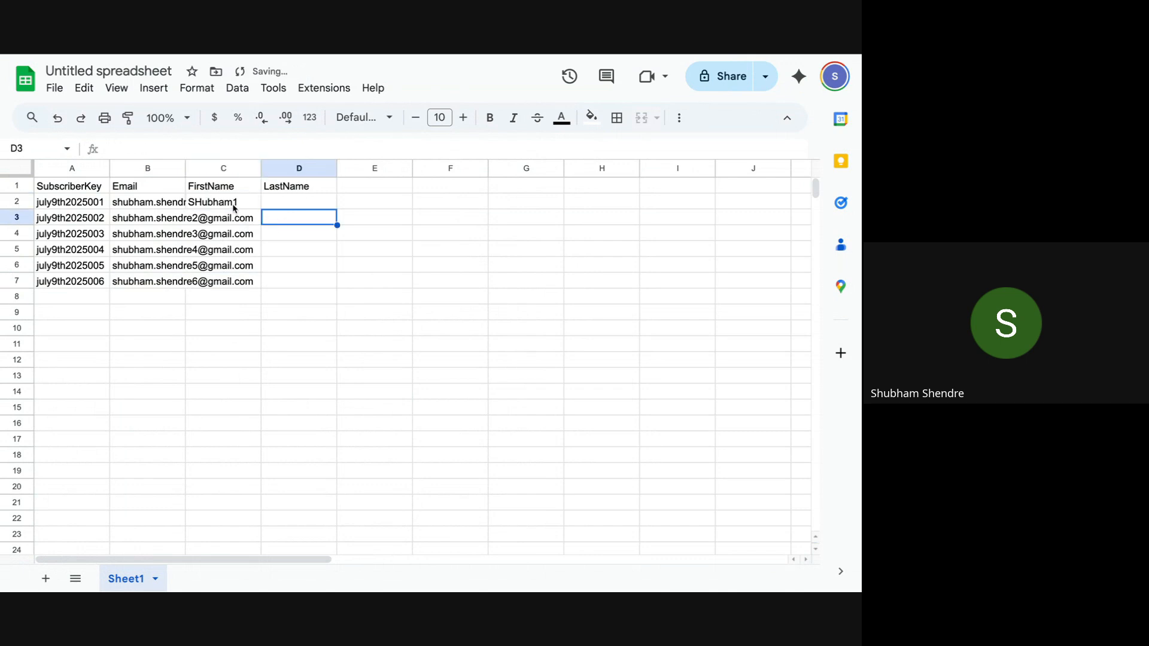
click(233, 203)
key(ctrl+c)
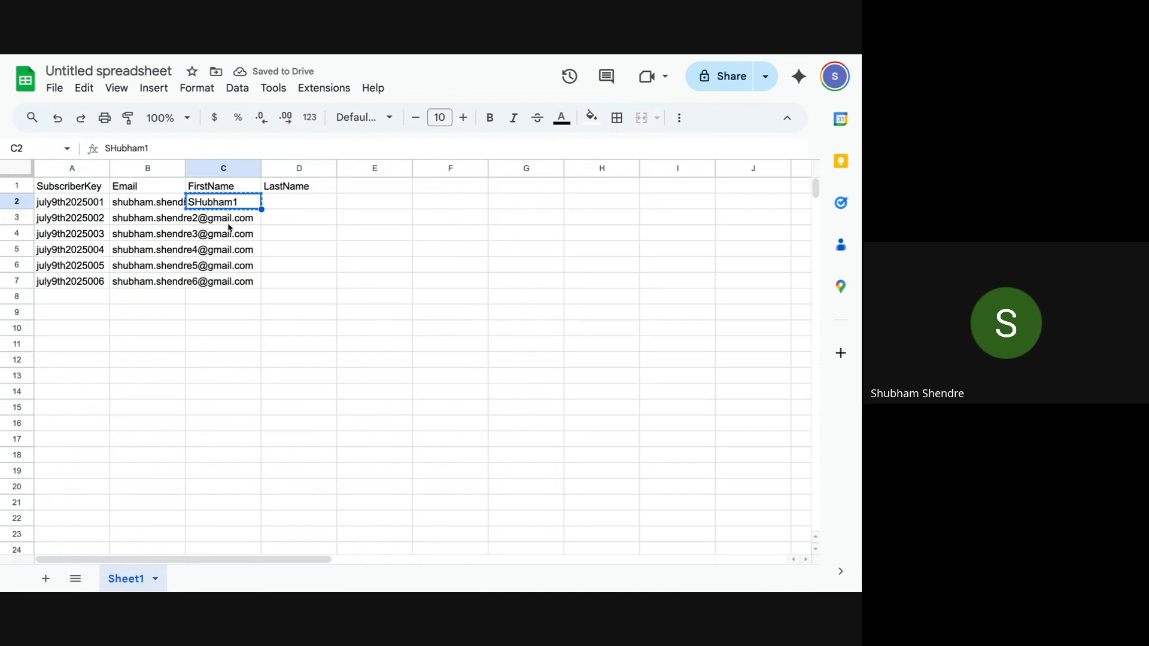
click(231, 219)
key(ctrl+v)
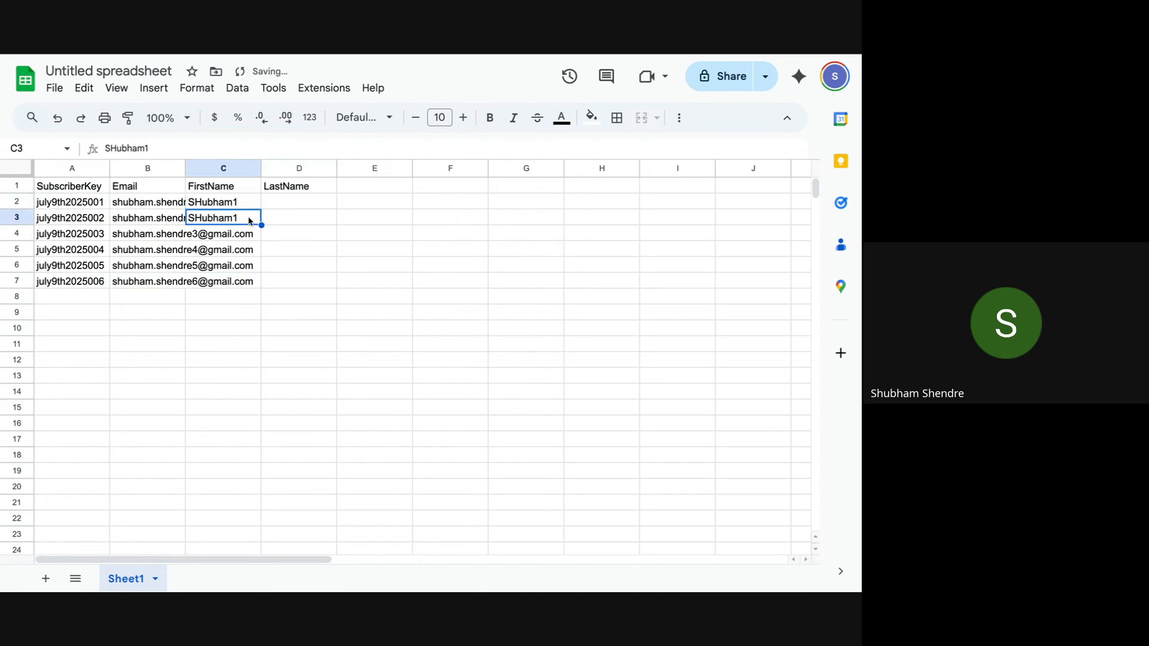
double_click(249, 221)
key(BackSpace)
text(2)
click(275, 237)
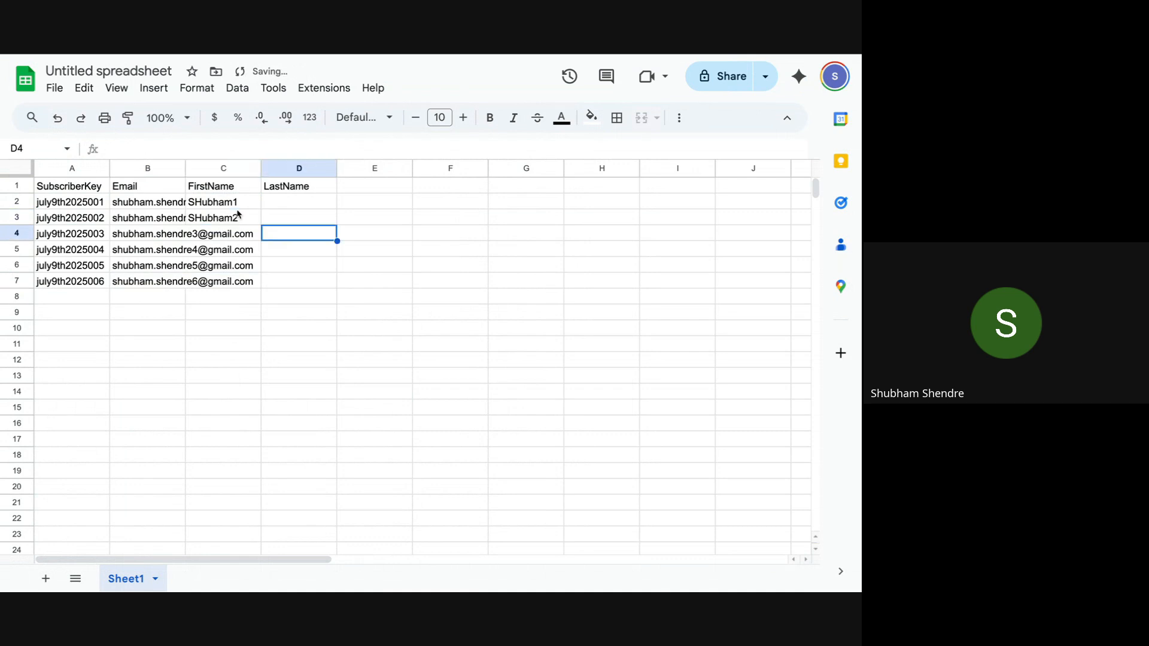
drag(228, 206, 262, 287)
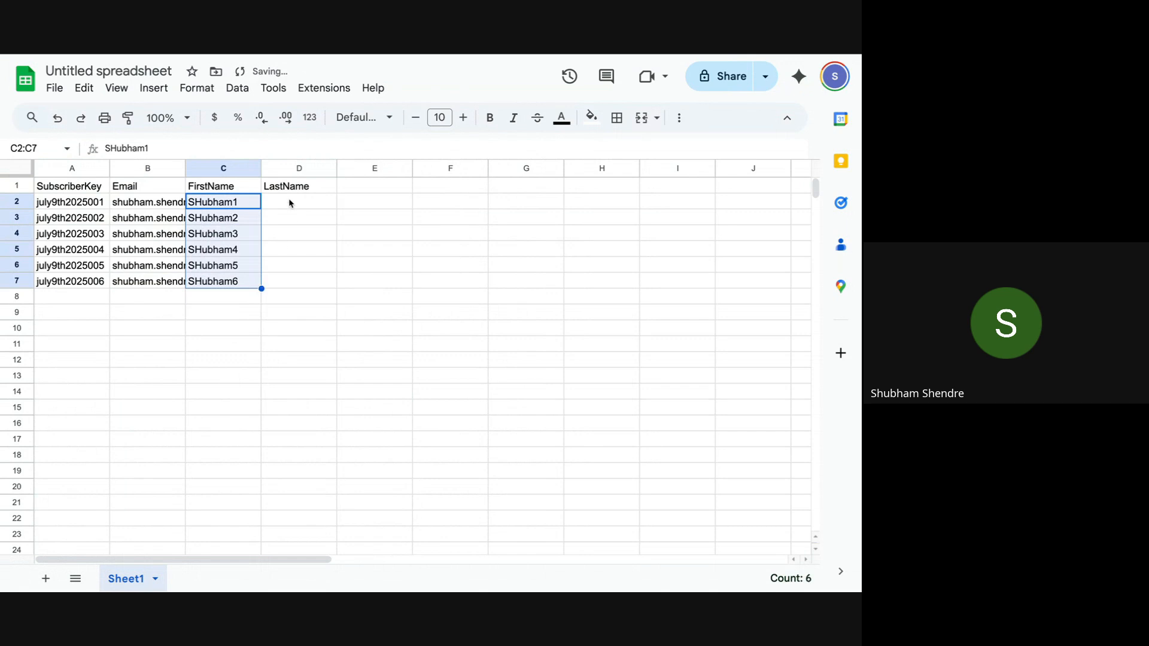
Step: Fill the surname from D2 down to D7 and widen column B for full addresses
click(291, 204)
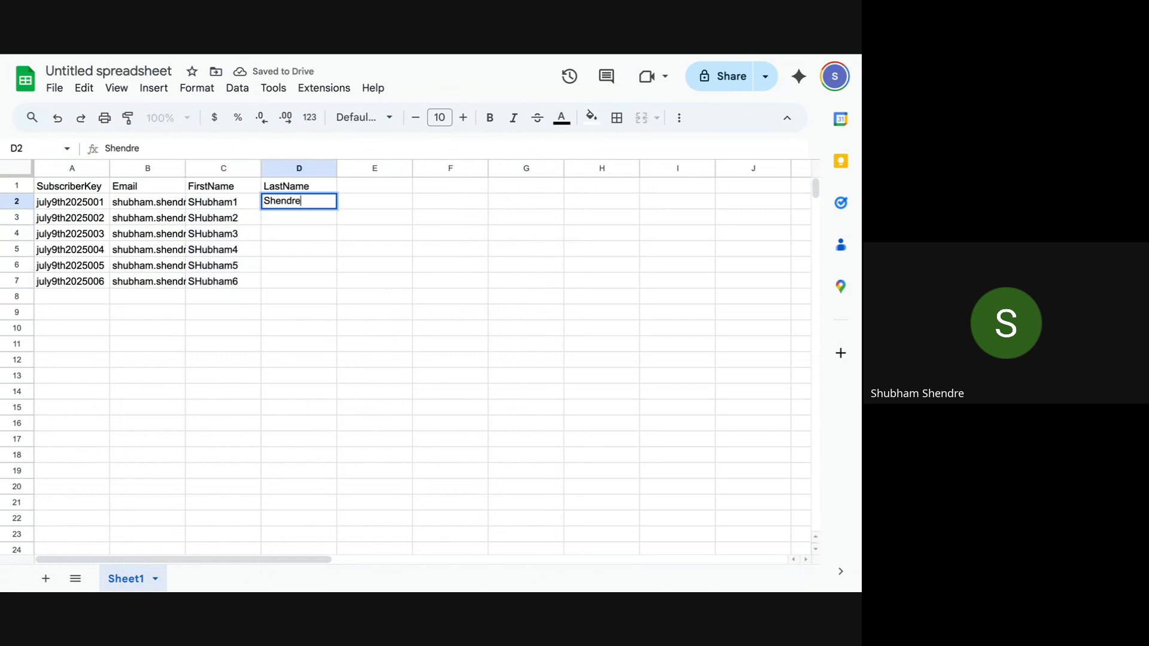
key(Return)
click(321, 201)
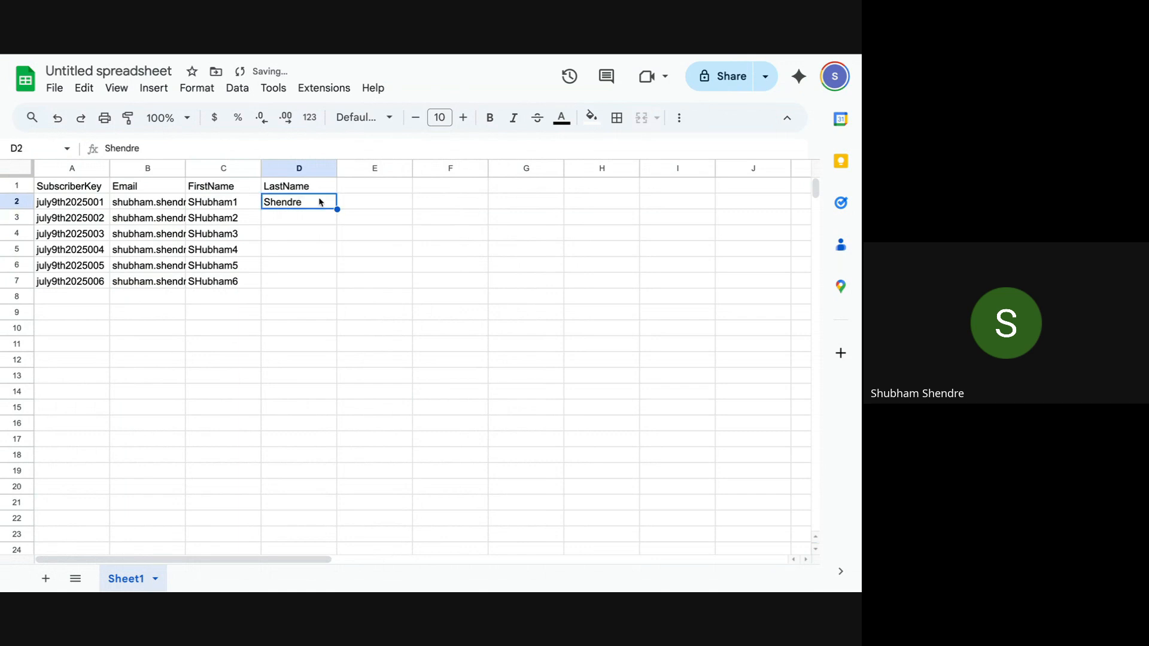
drag(337, 209, 333, 283)
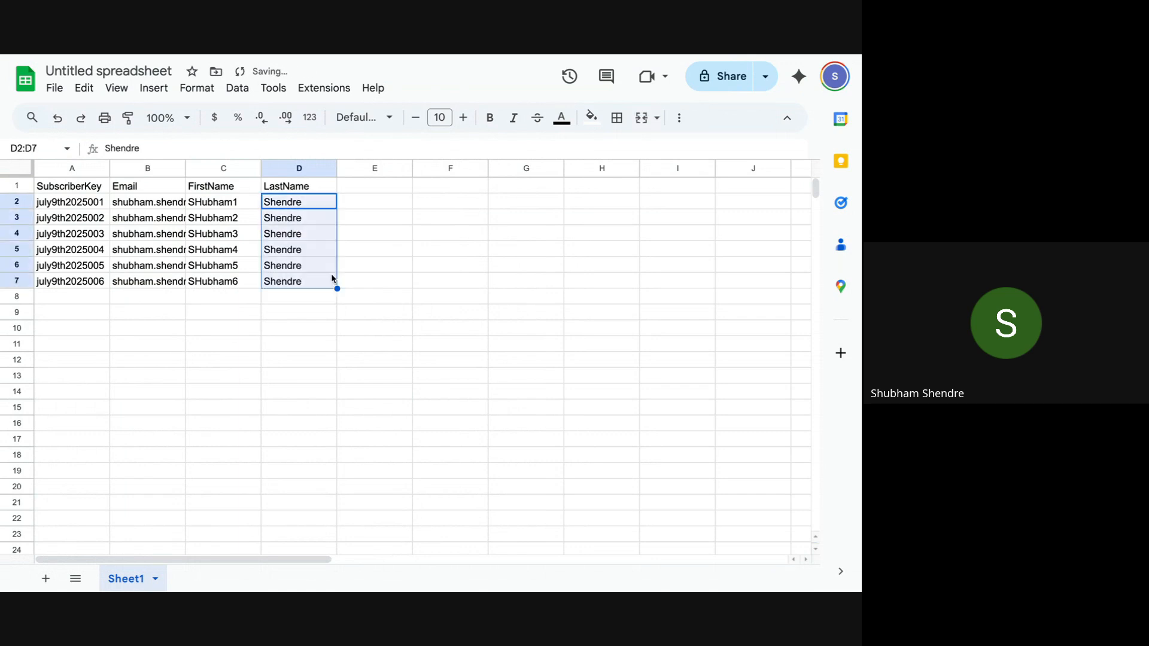
click(402, 267)
drag(184, 168, 208, 168)
Step: Rename the spreadsheet 'CSV' and download it as Comma Separated Values (.csv)
click(91, 67)
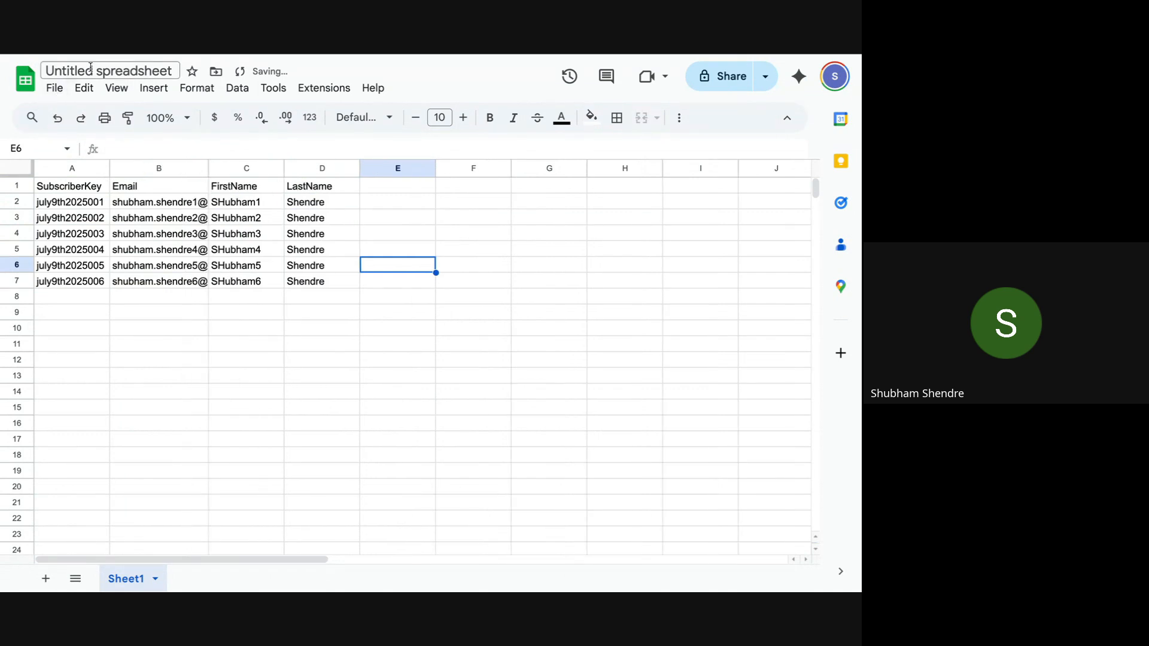
text(CSV)
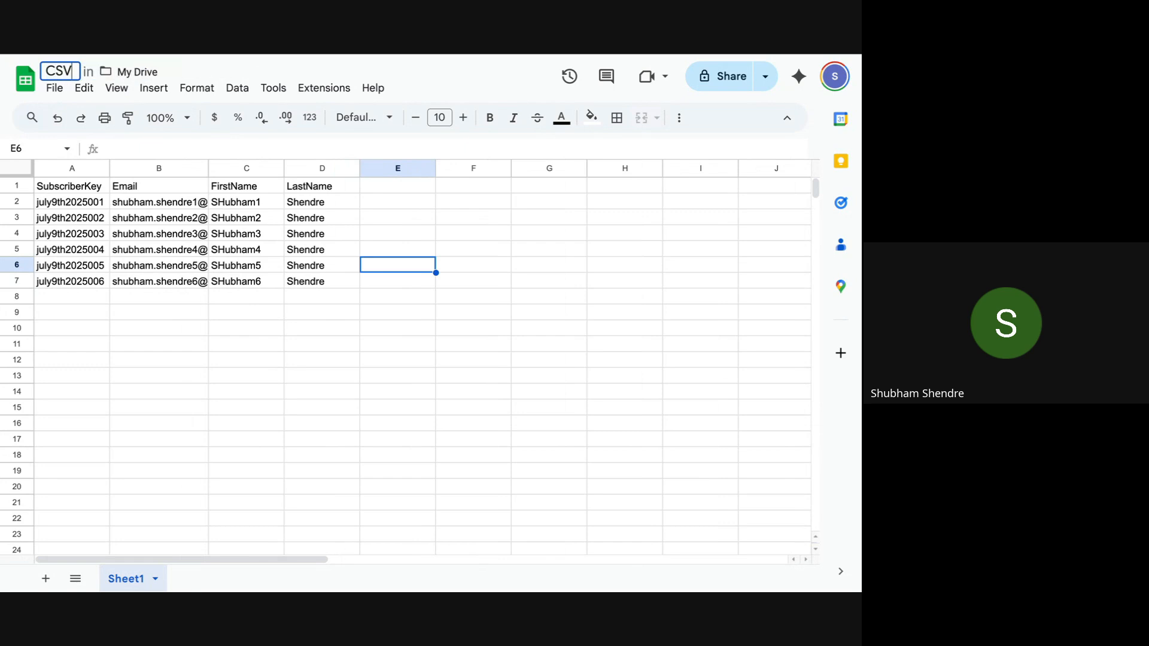
click(54, 88)
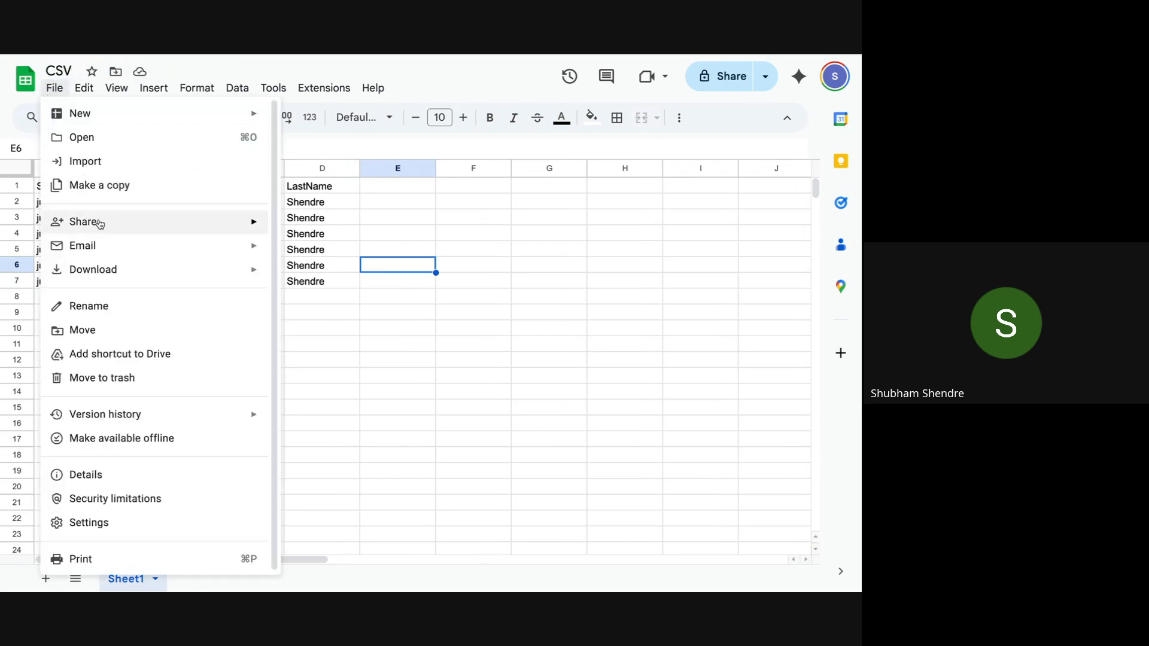
mouse_move(108, 267)
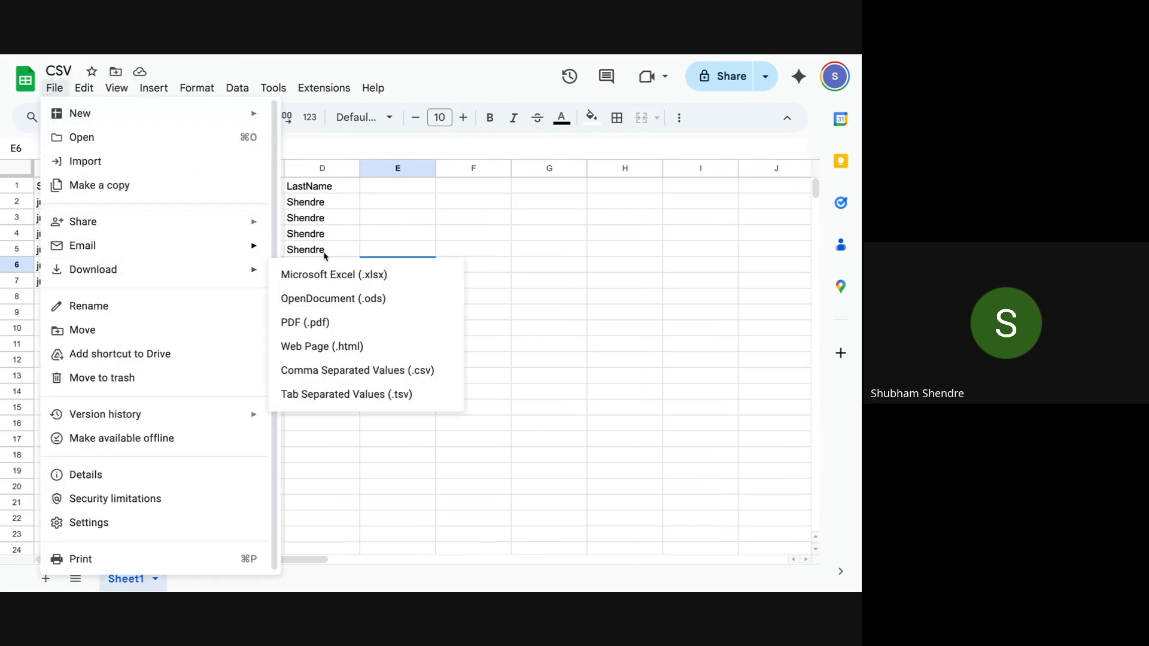
click(423, 370)
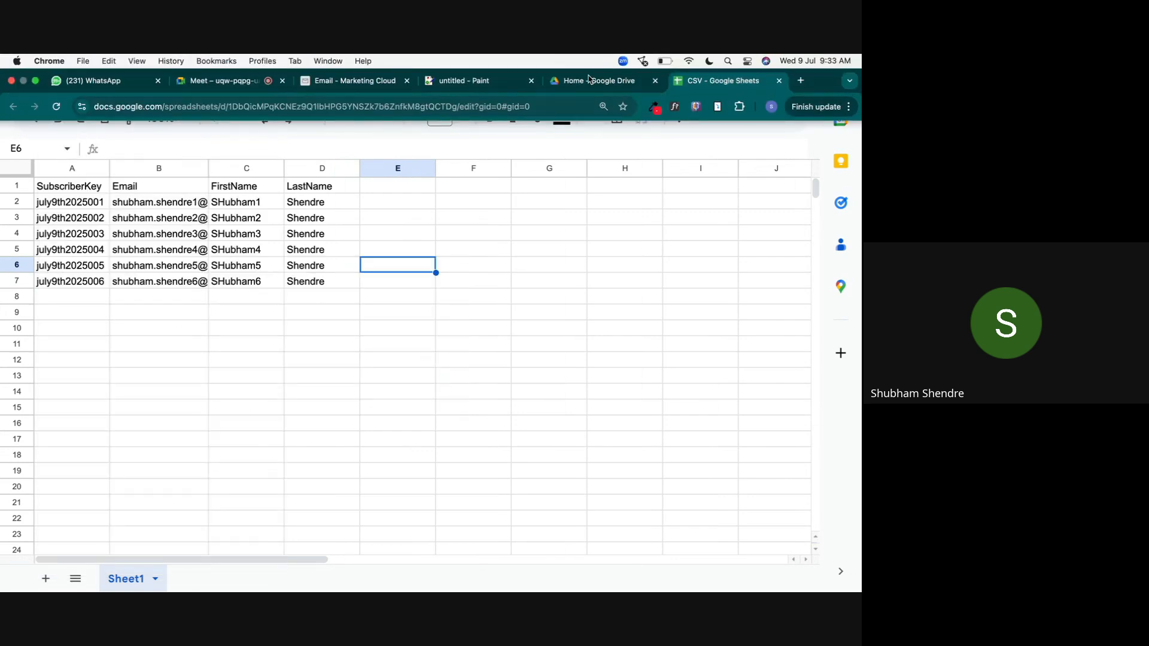
Step: Upload CSV - Sheet1.csv from Downloads as the subscriber import source file
click(377, 85)
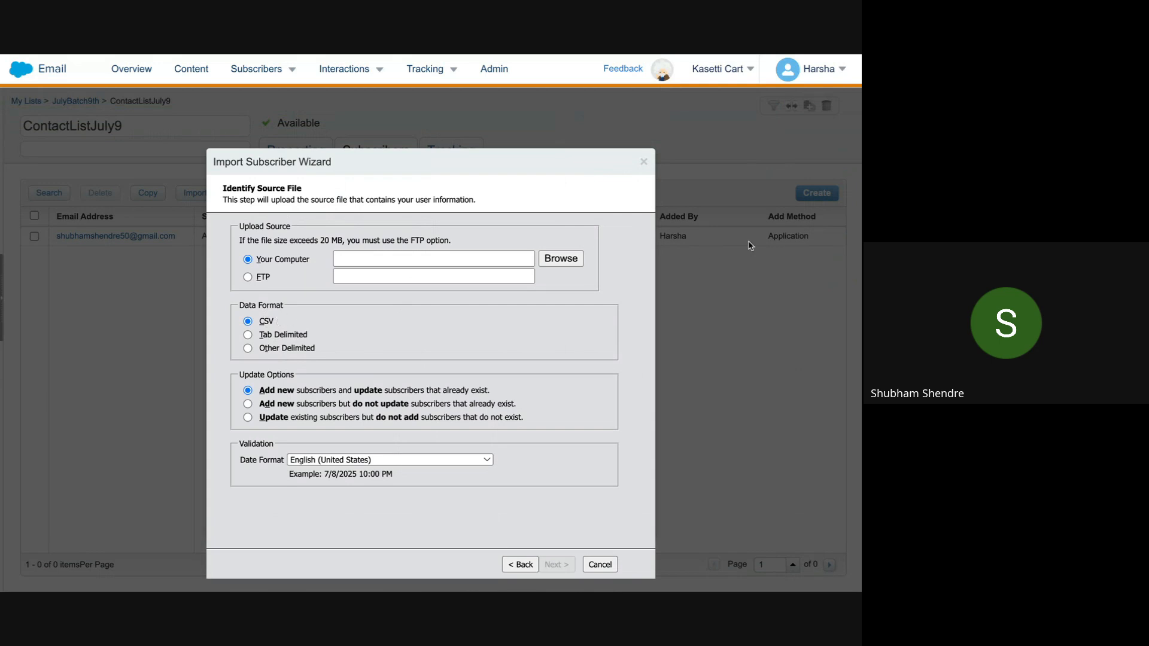
click(561, 258)
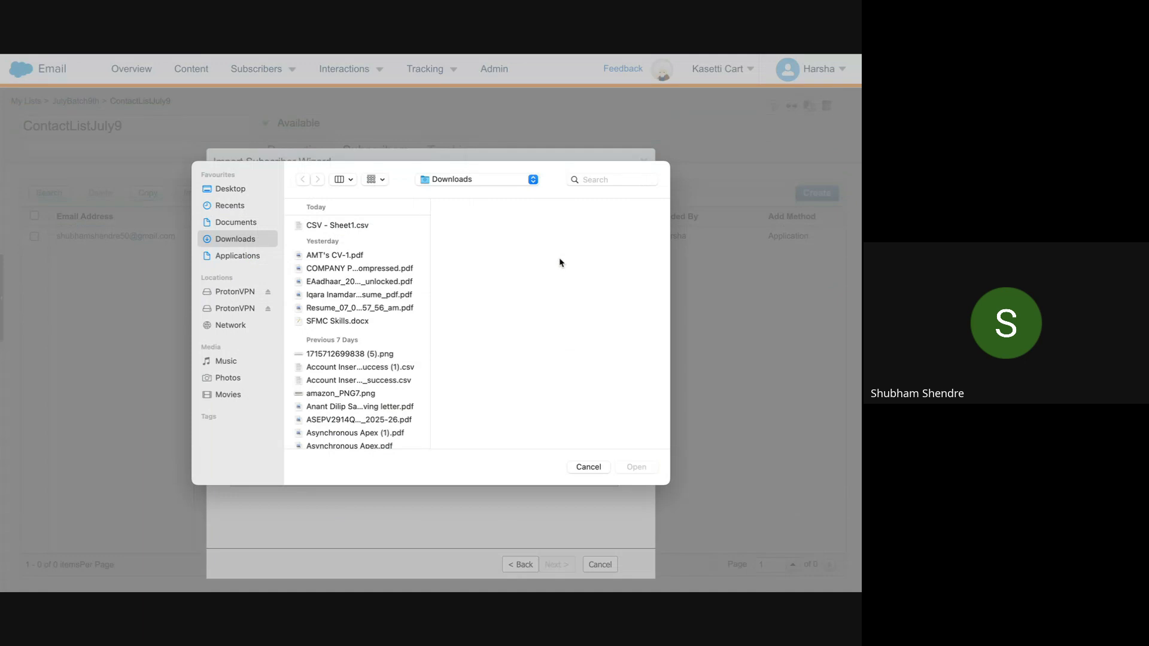
click(354, 226)
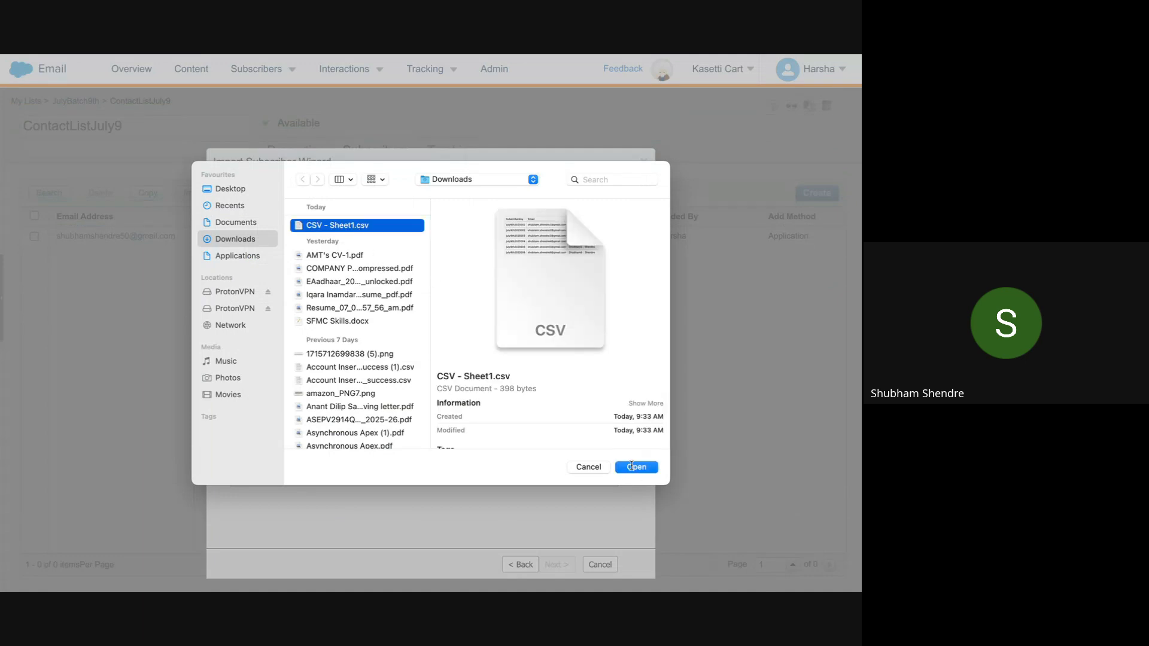
click(636, 466)
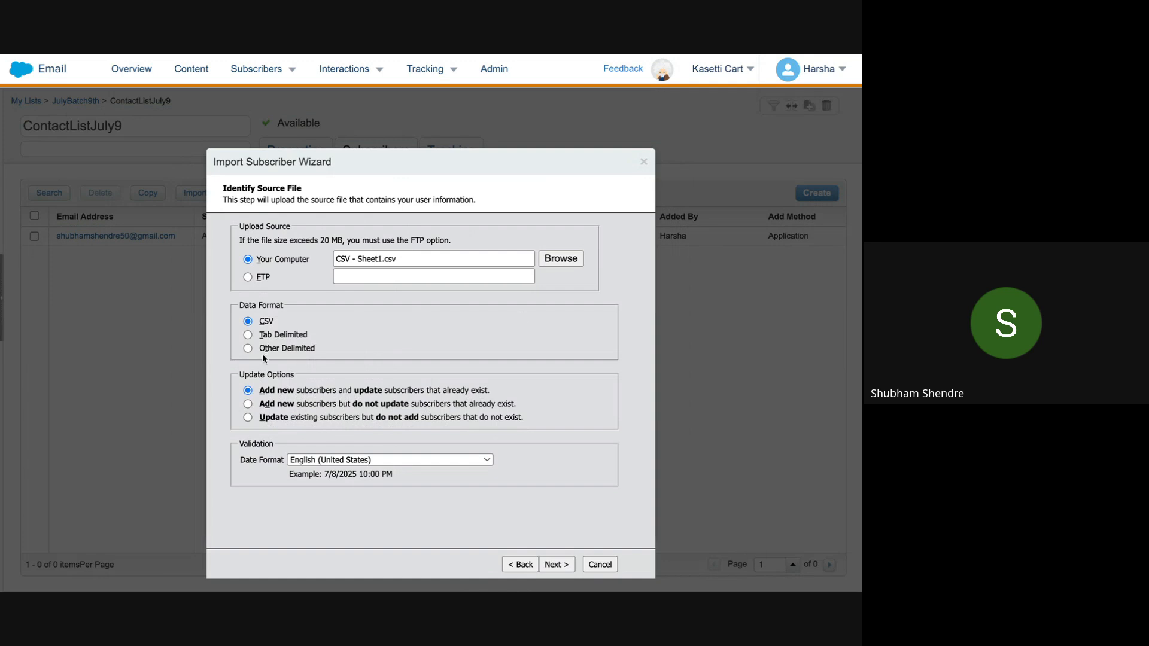
click(548, 566)
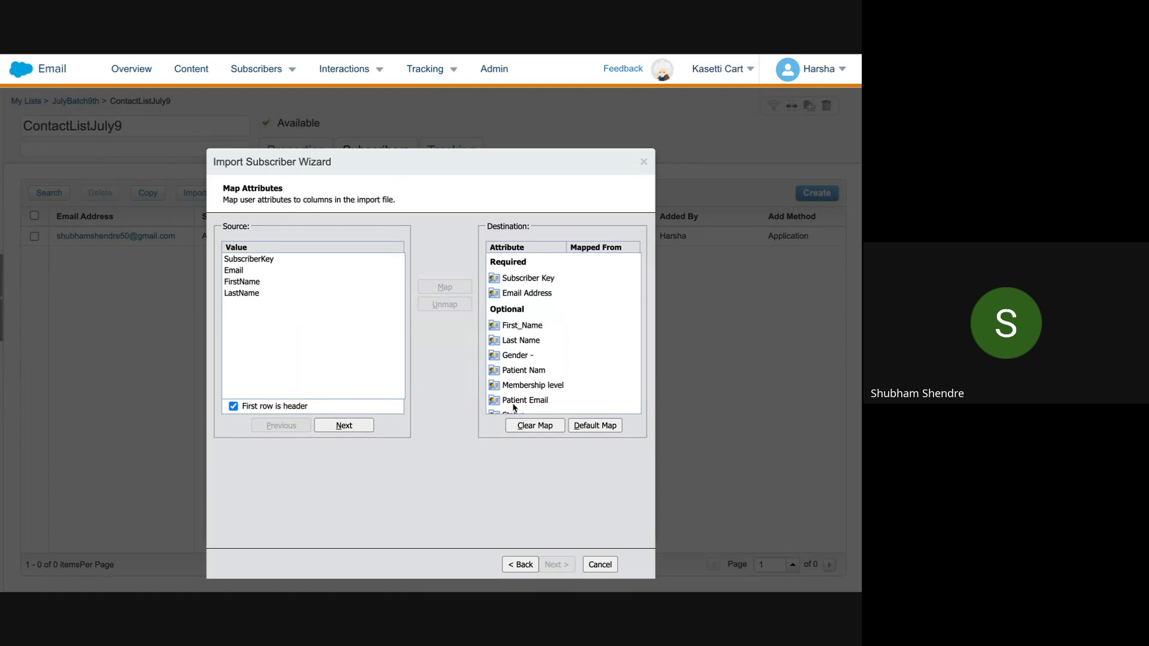
Step: Map SubscriberKey, Email, FirstName and LastName to Subscriber Key, Email Address, First_Name and Last Name
click(296, 260)
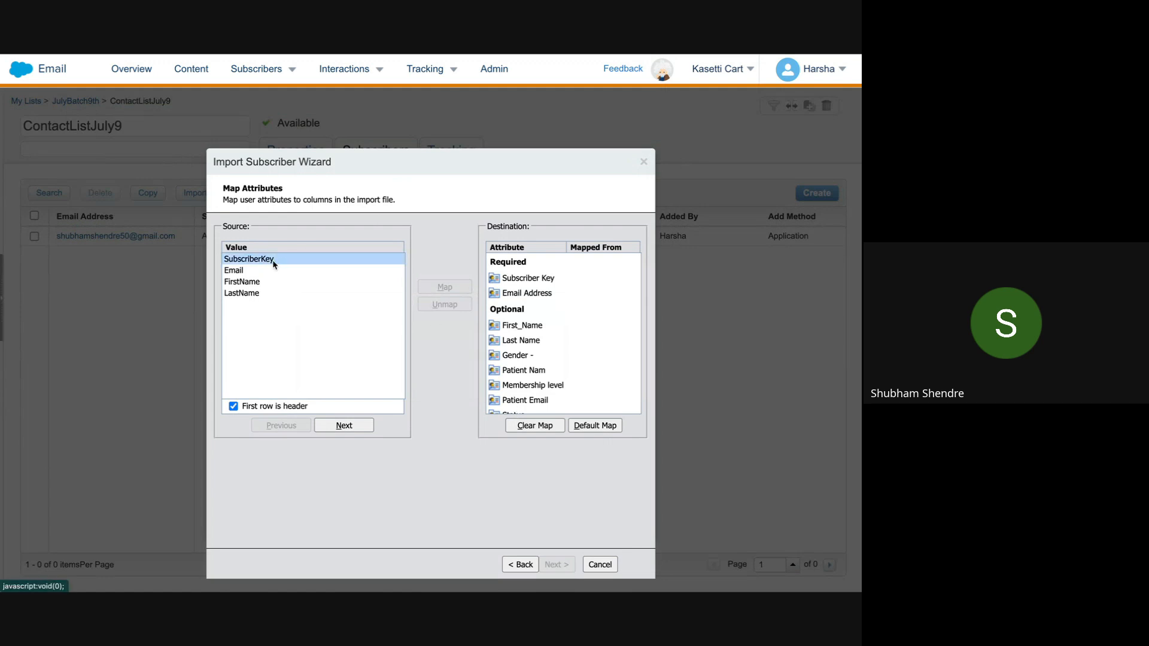
click(508, 279)
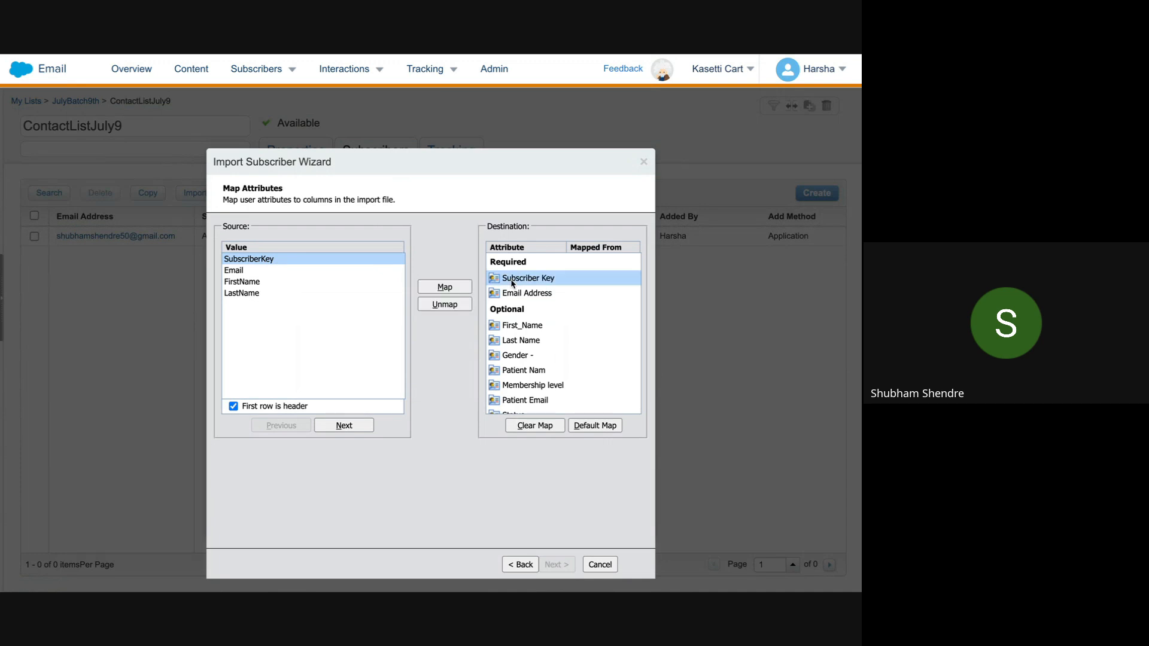
click(454, 292)
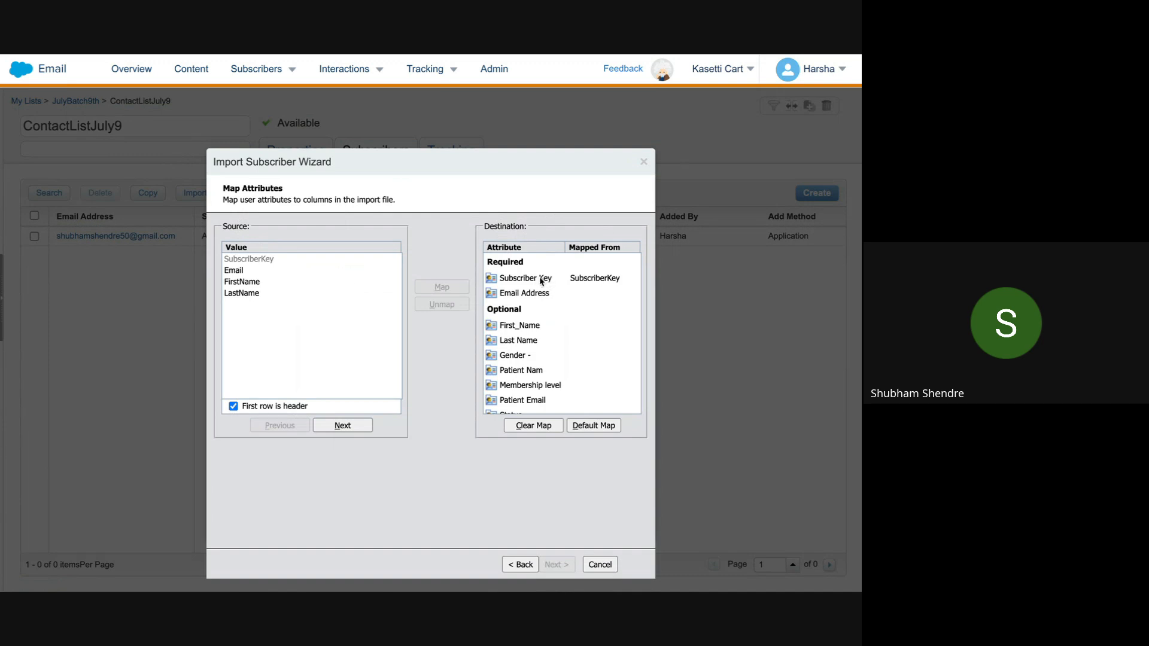
click(280, 272)
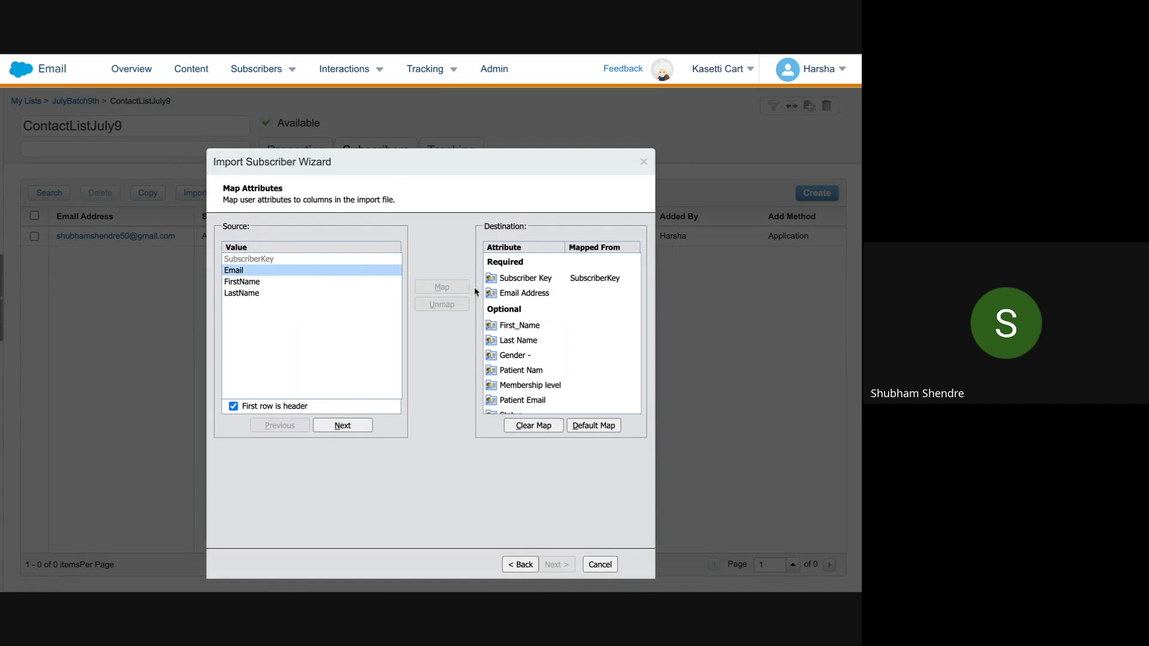
click(518, 294)
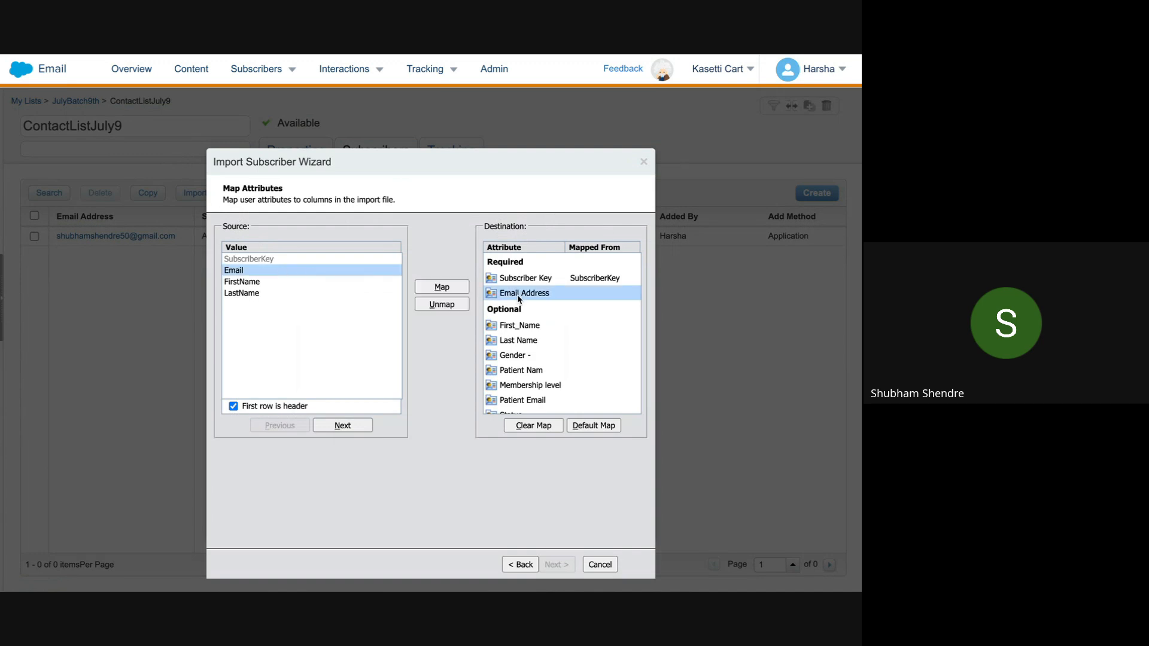
click(434, 289)
click(268, 282)
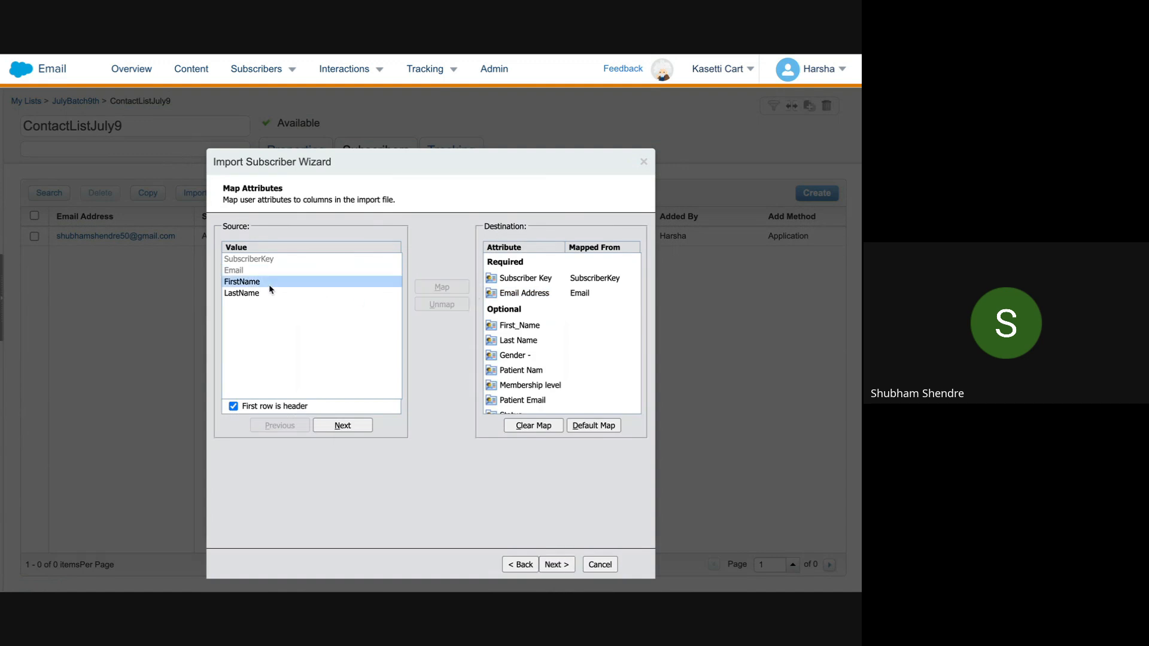
click(510, 327)
click(441, 287)
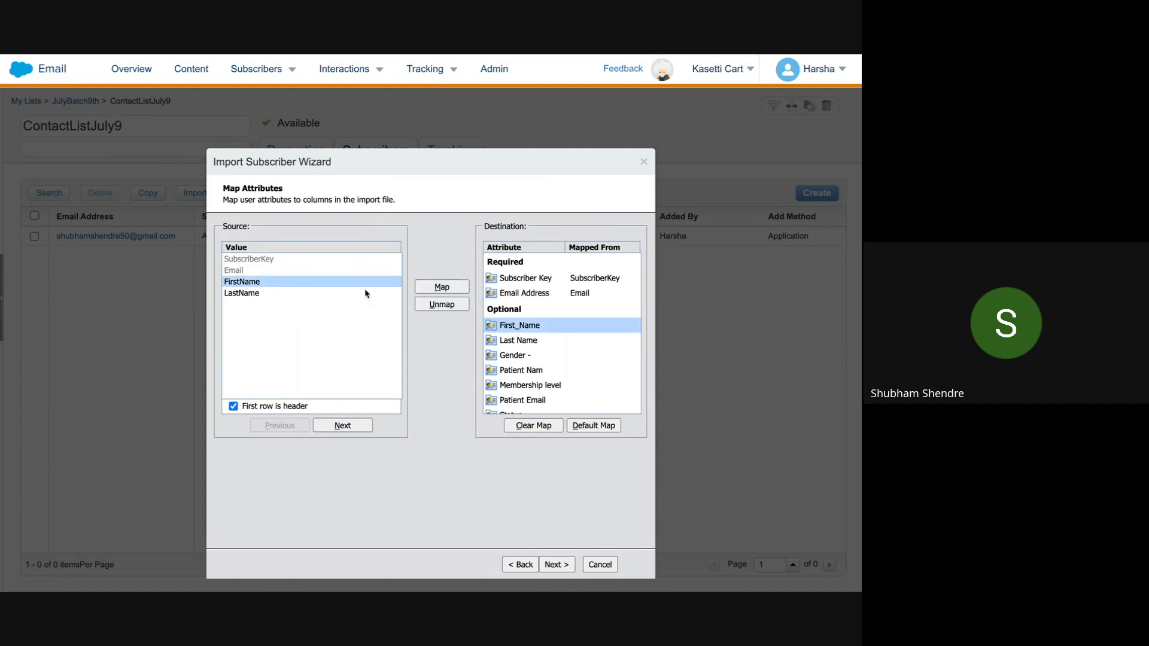
click(307, 295)
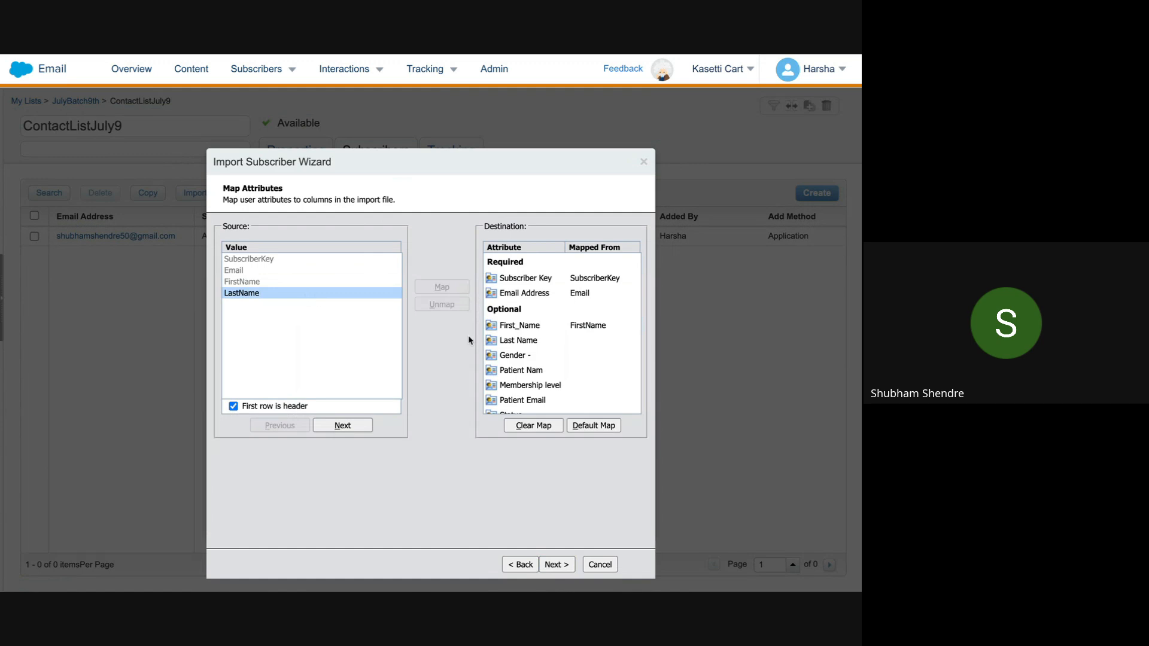
click(530, 342)
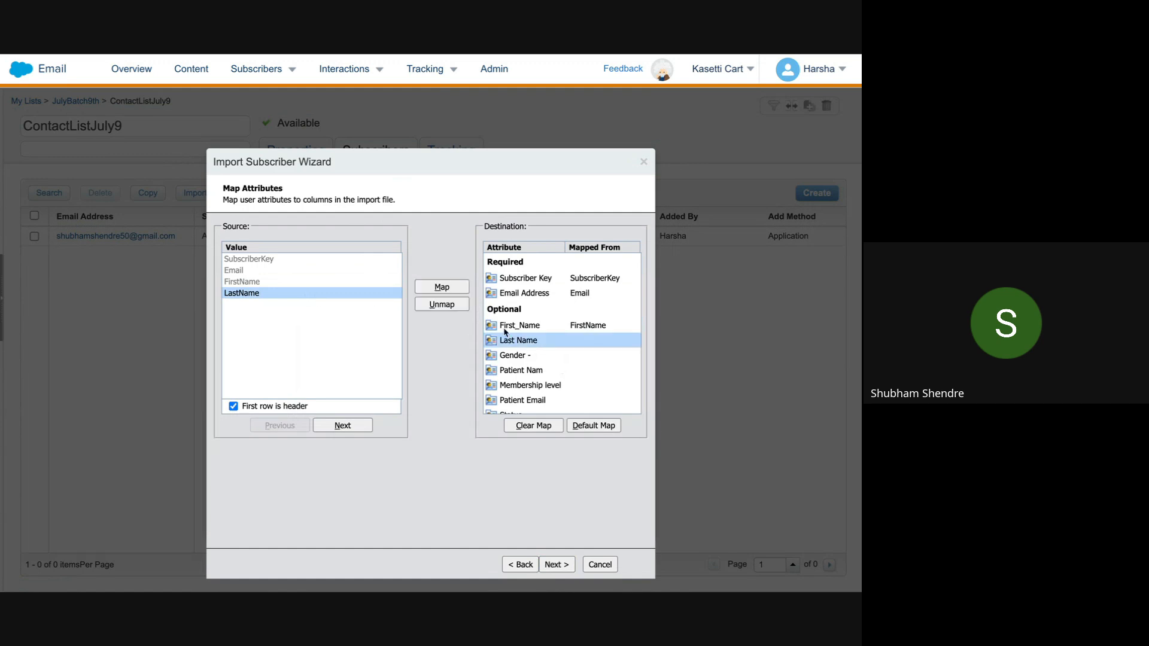
click(442, 287)
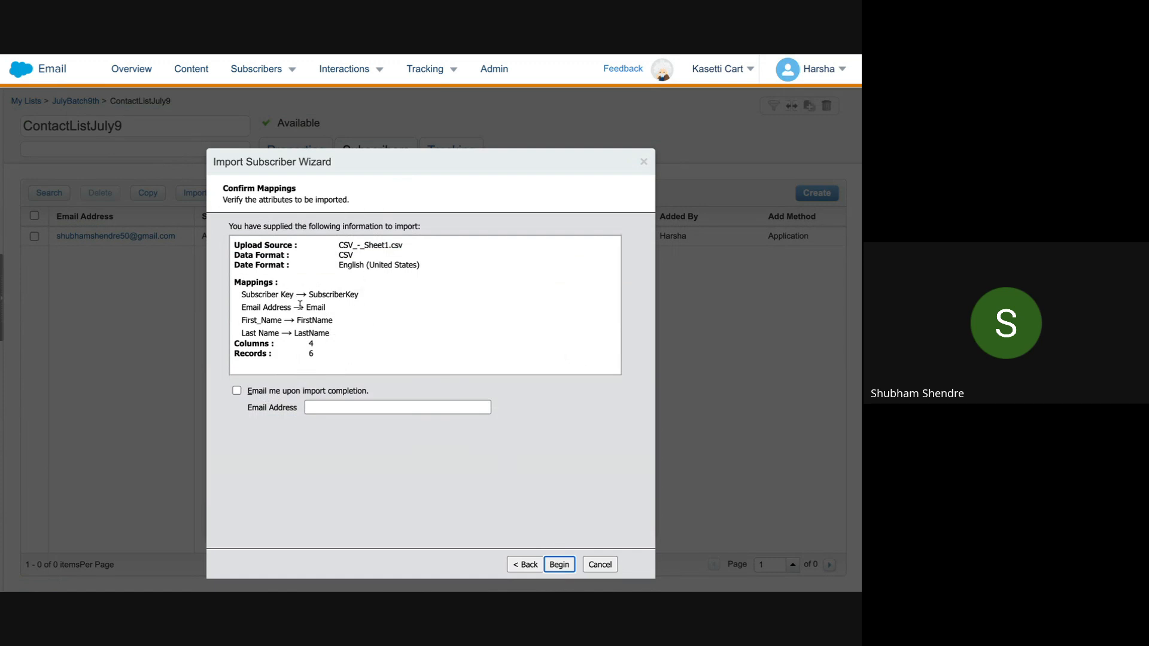
Step: Request a completion email to the autofilled address and begin importing the six records
click(337, 248)
click(236, 390)
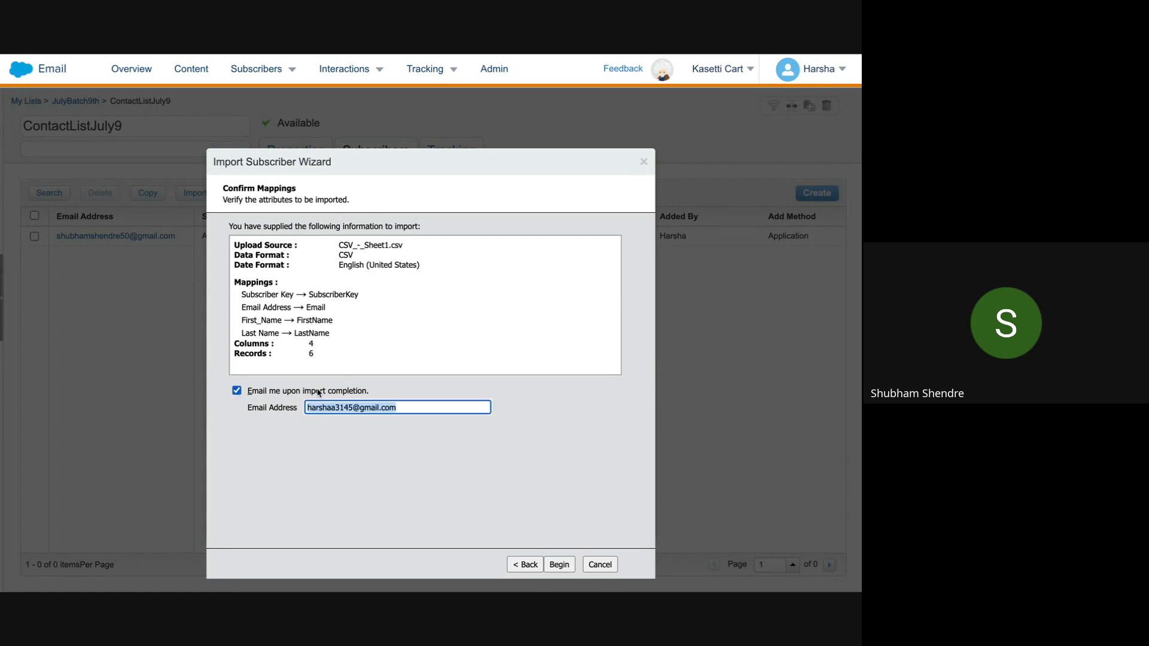
key(BackSpace)
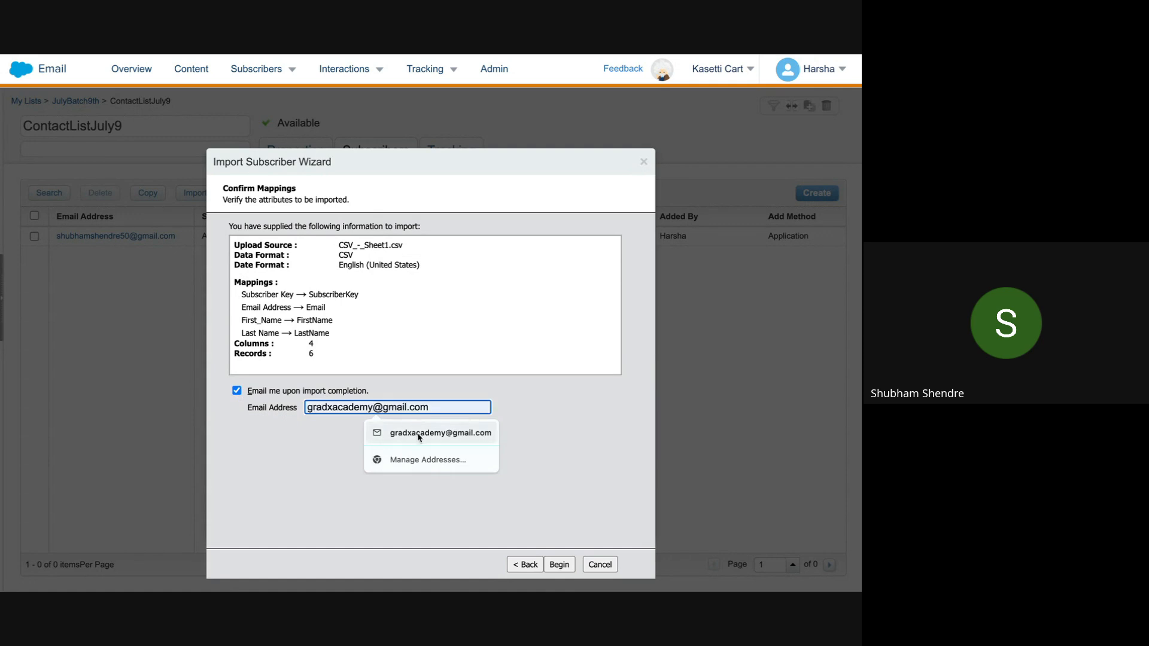
click(406, 432)
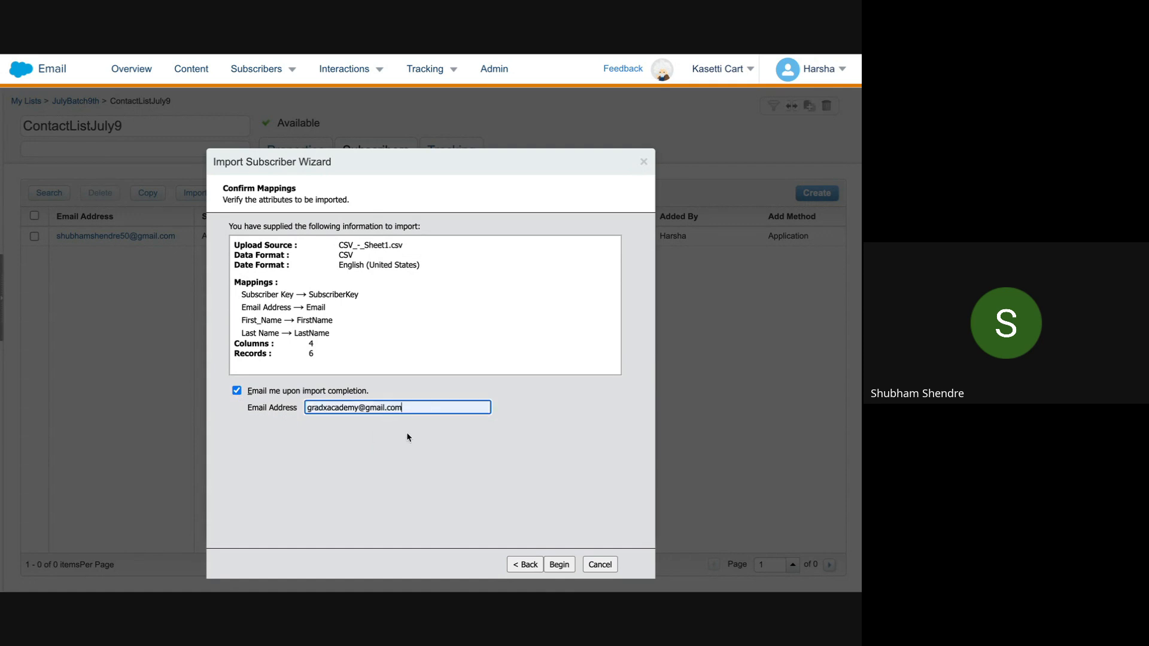
click(559, 564)
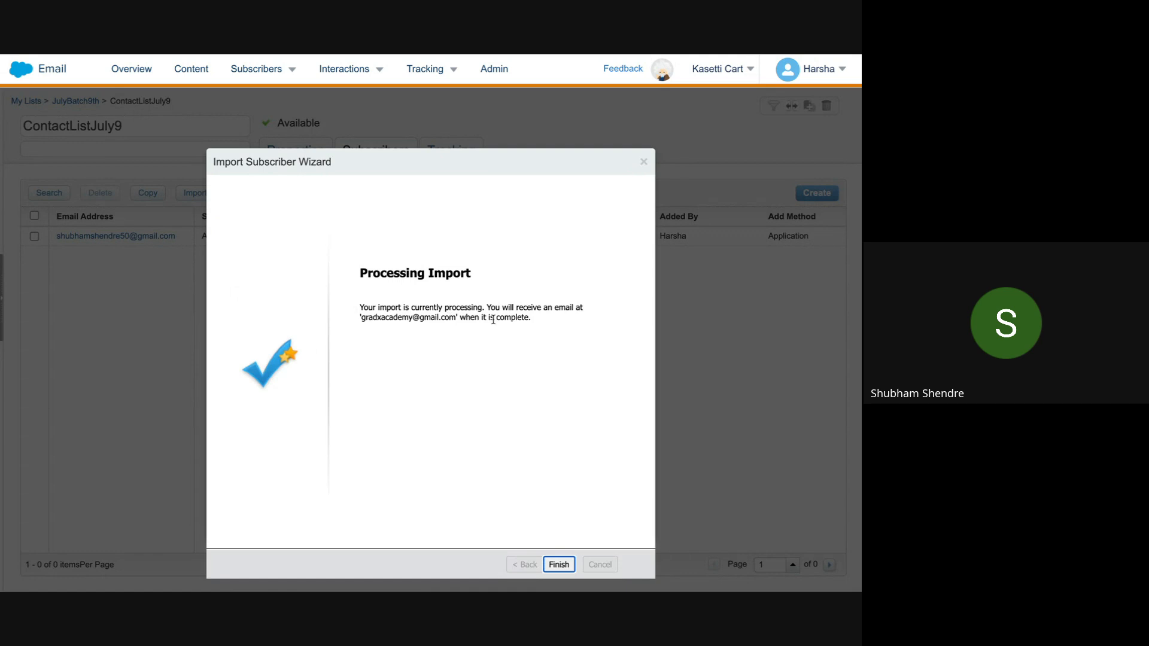
Step: Close the finished import and open ContactListJuly9 to view its 7 subscribers
click(559, 564)
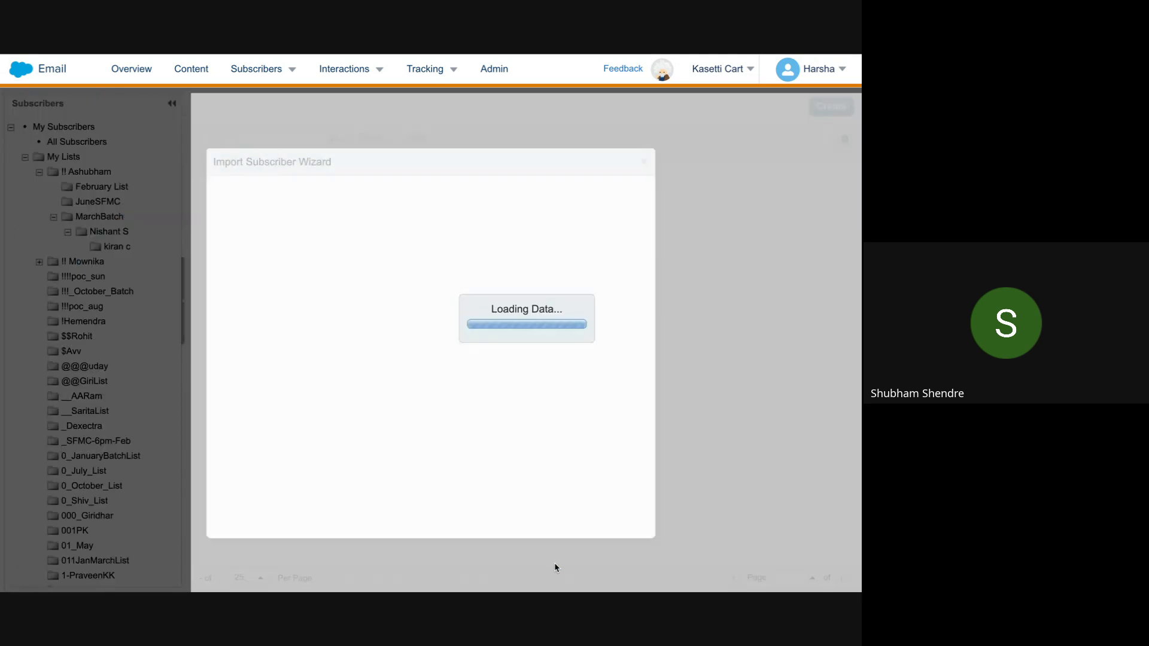
mouse_move(633, 62)
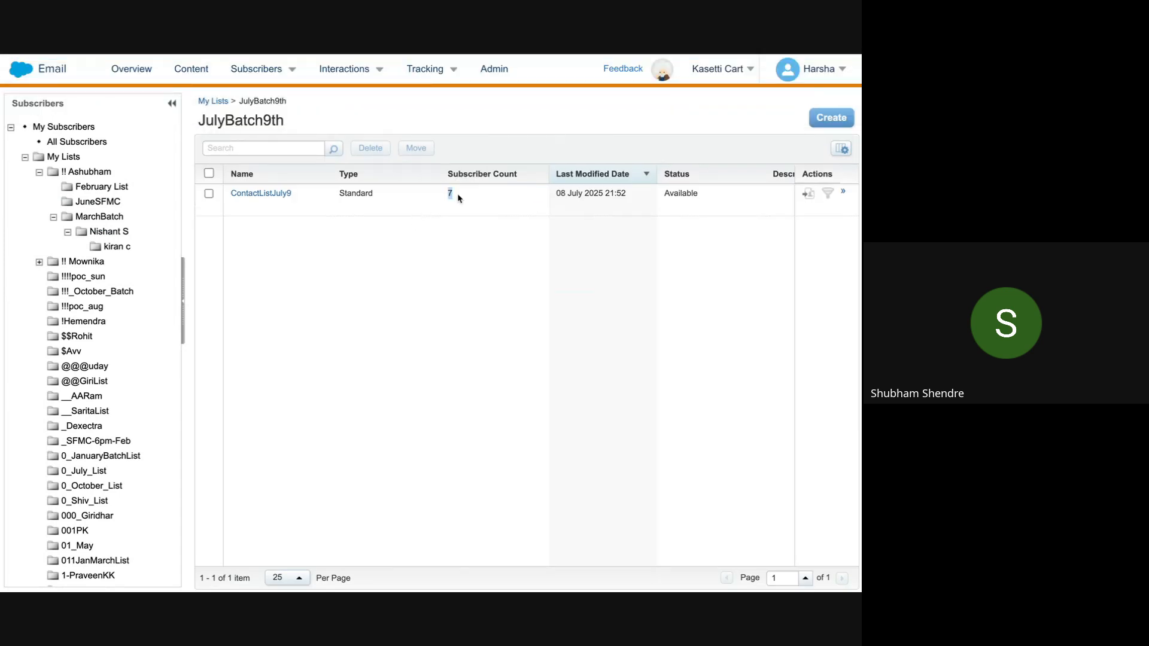
click(268, 194)
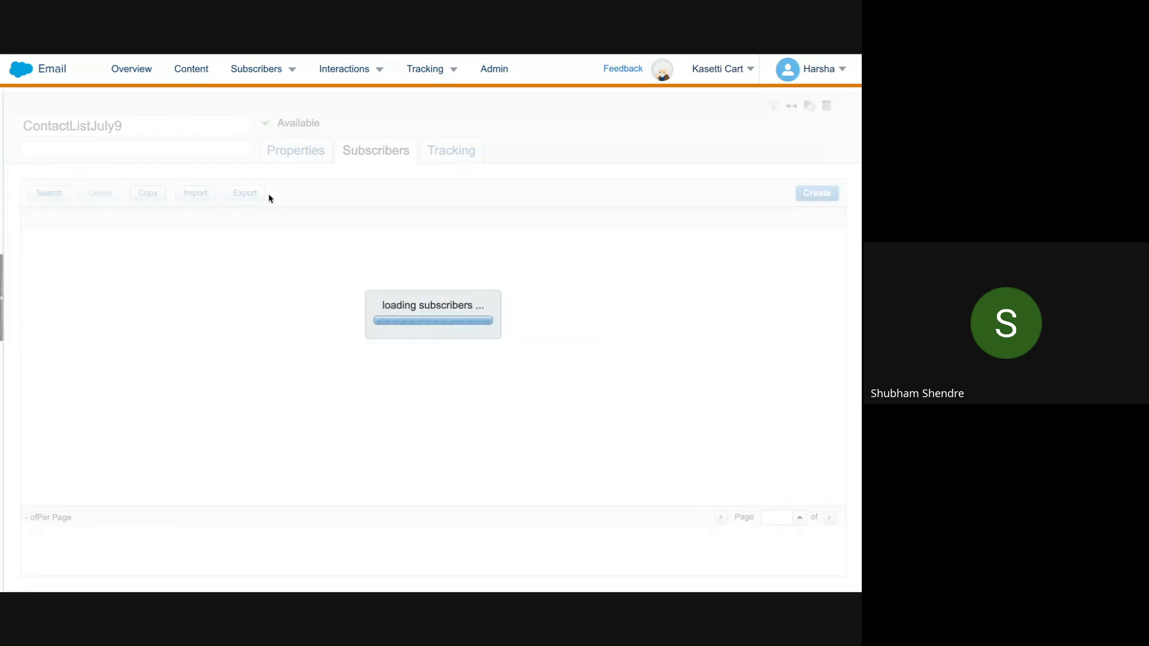
mouse_move(712, 75)
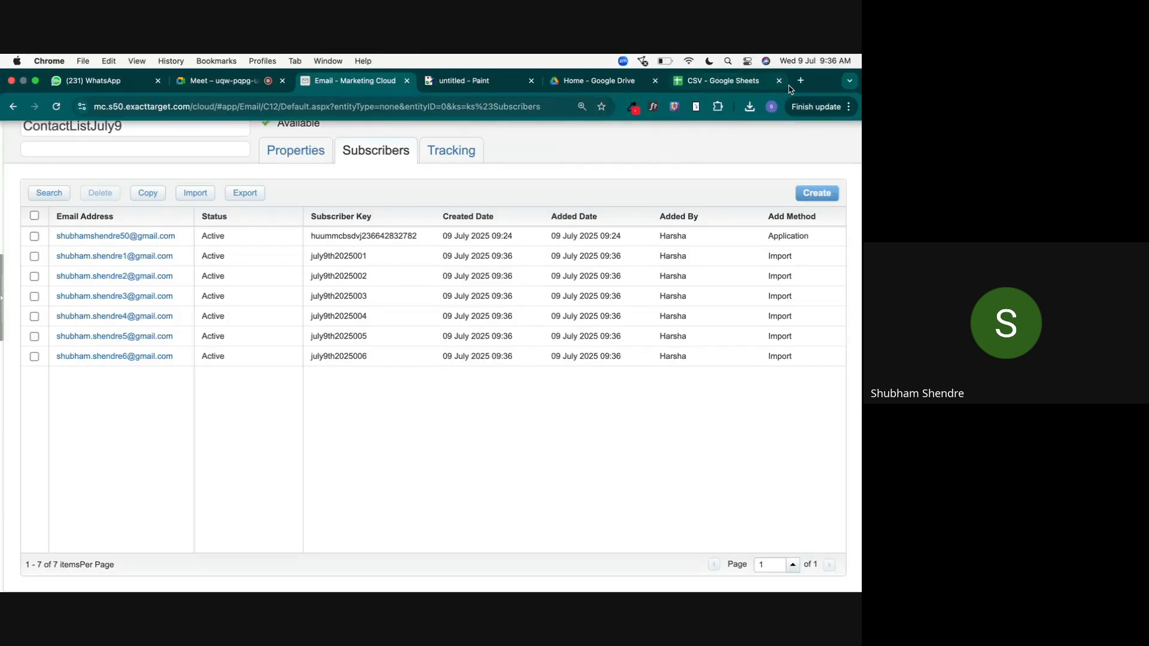
Step: Open Gmail in a new tab and switch to the second Google account's inbox
click(800, 80)
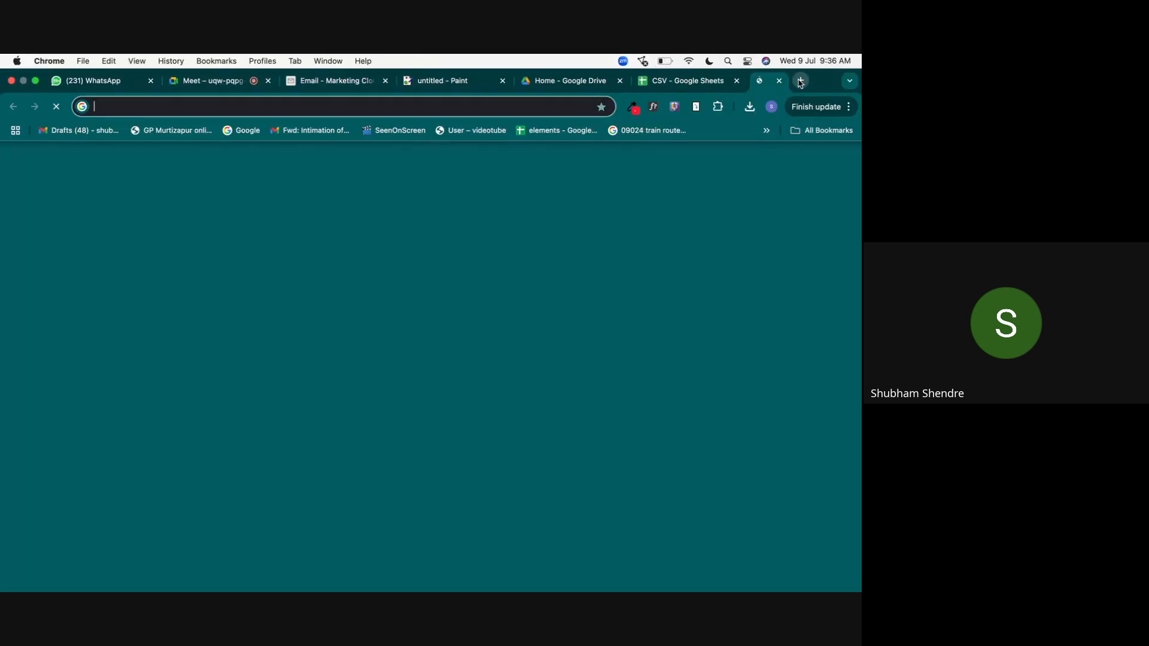
text(gmail.com)
key(Return)
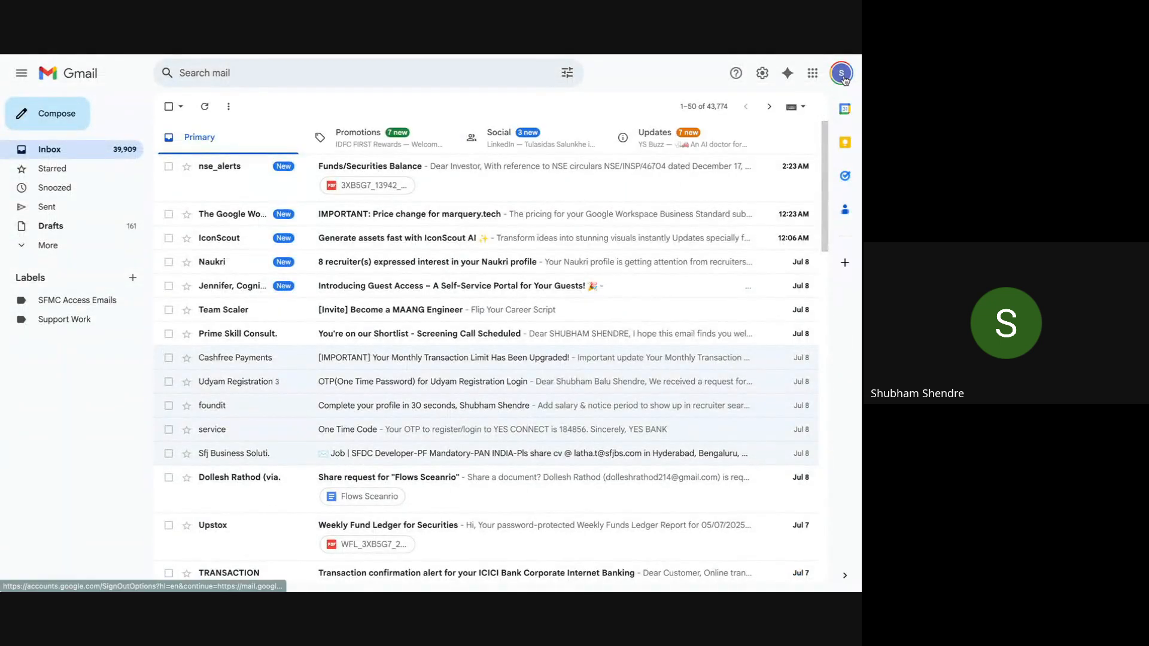
click(842, 73)
click(725, 400)
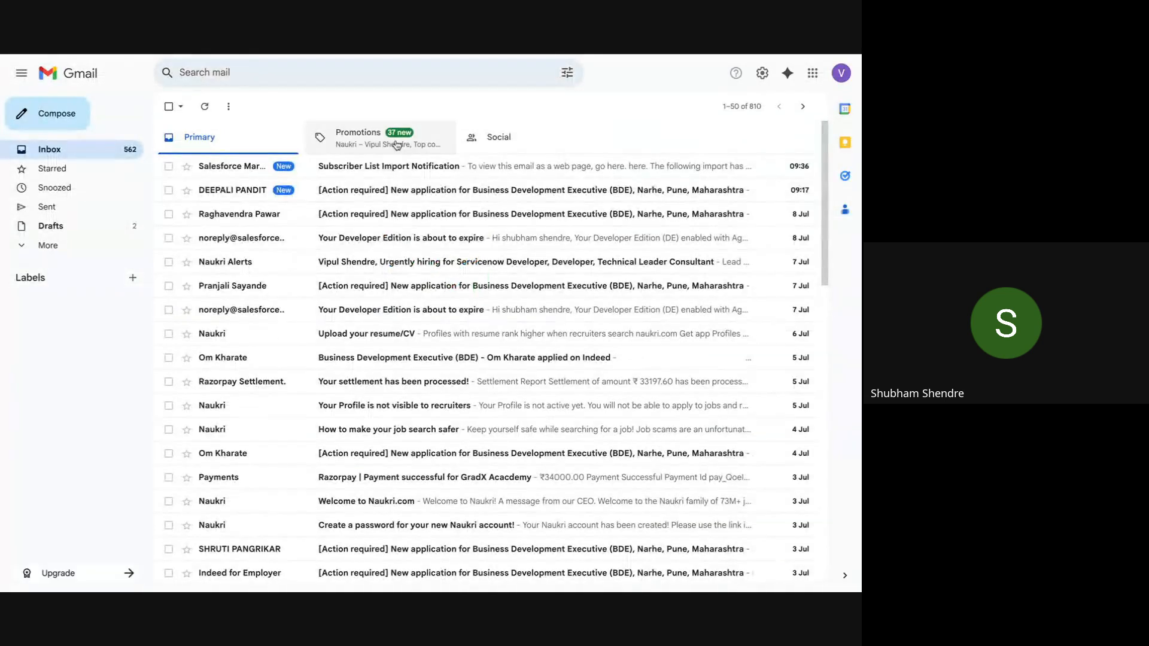
Step: Open the import notification, highlight its success and Inserted: 6 lines, then return to Paint
click(393, 163)
drag(352, 228, 644, 231)
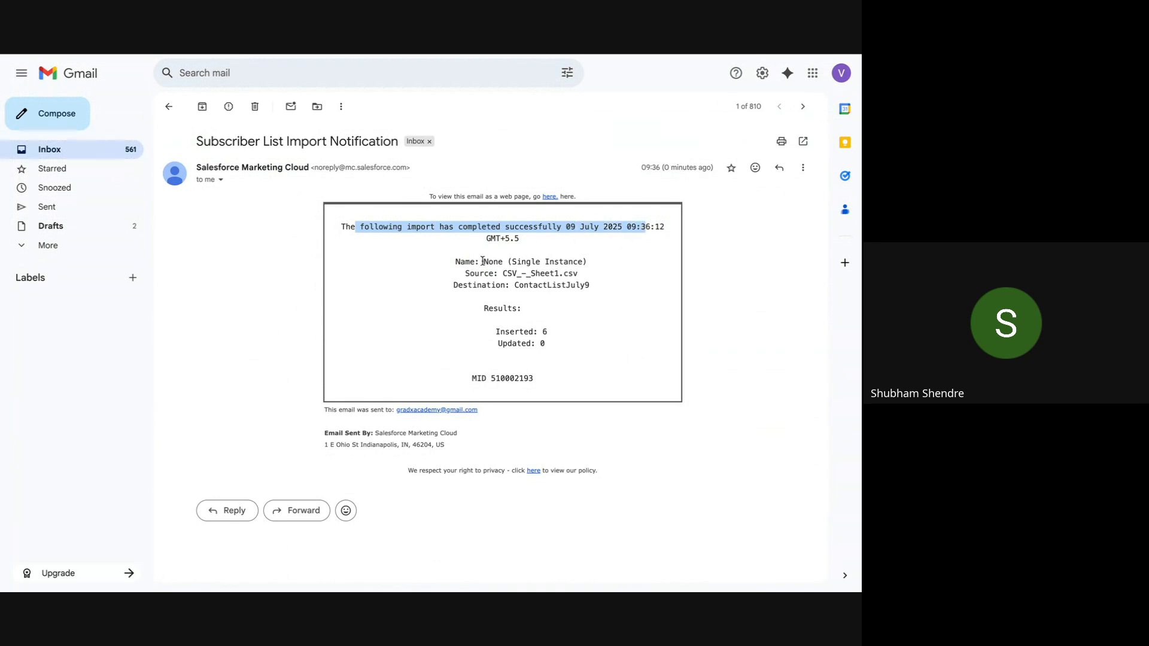
drag(493, 331, 557, 333)
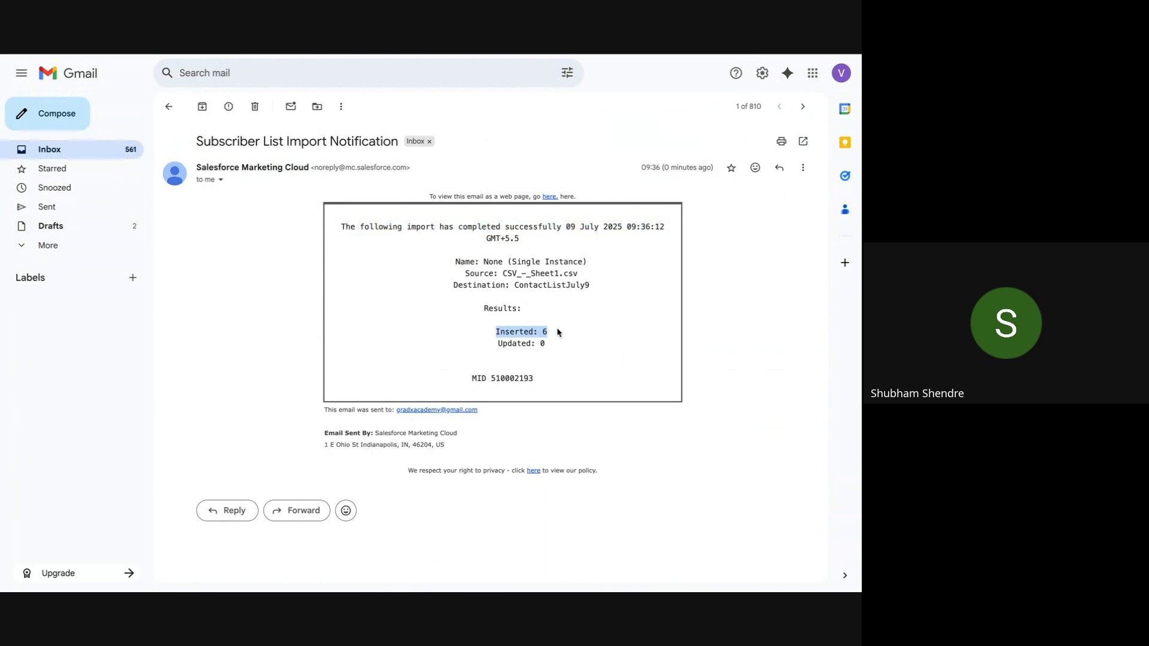
mouse_move(685, 56)
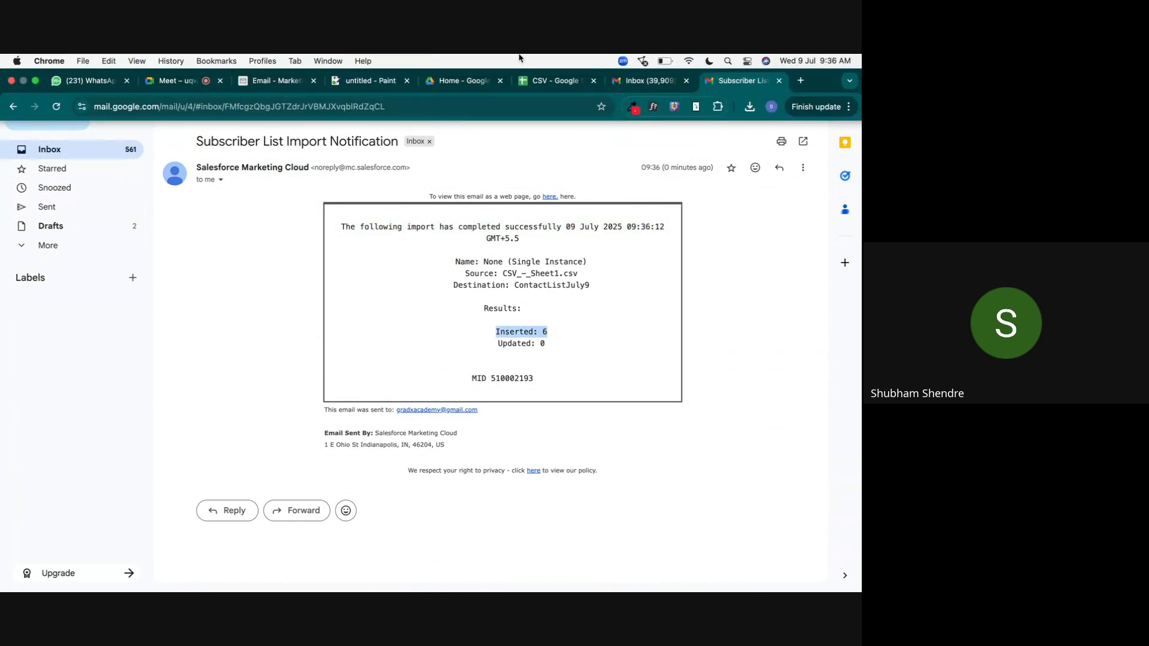
click(363, 79)
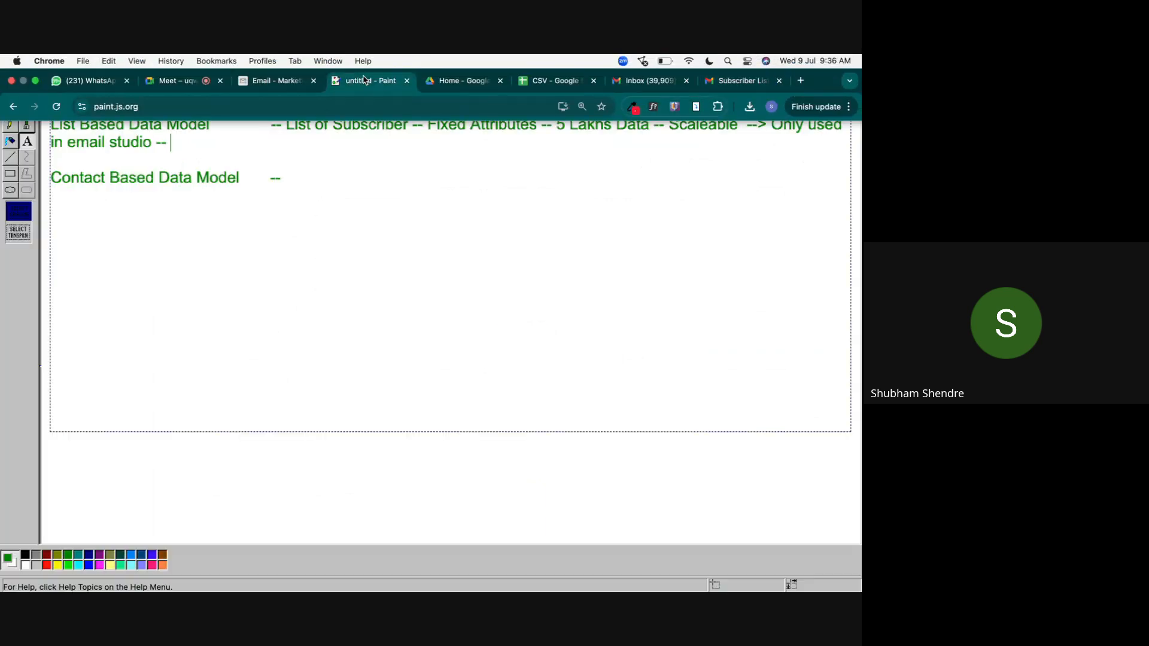
Step: Return to the ContactListJuly9 subscriber list in the Marketing Cloud tab
click(273, 80)
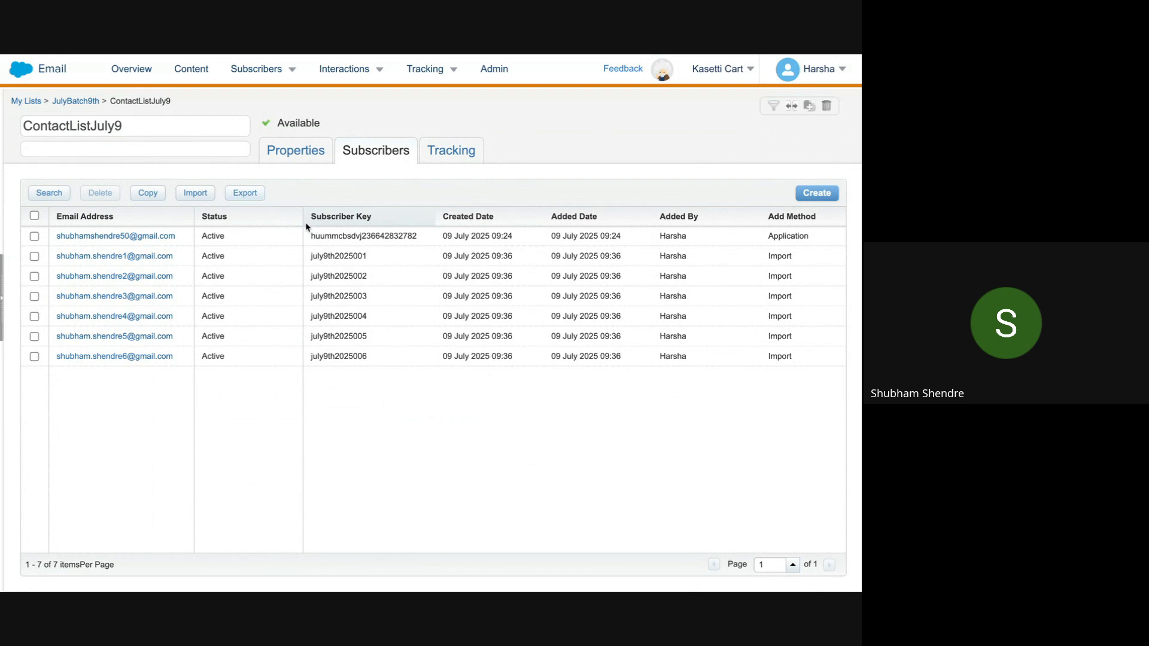
Step: Start an Export to a File for ContactListJuly9 and advance to its File and Delivery settings
click(245, 193)
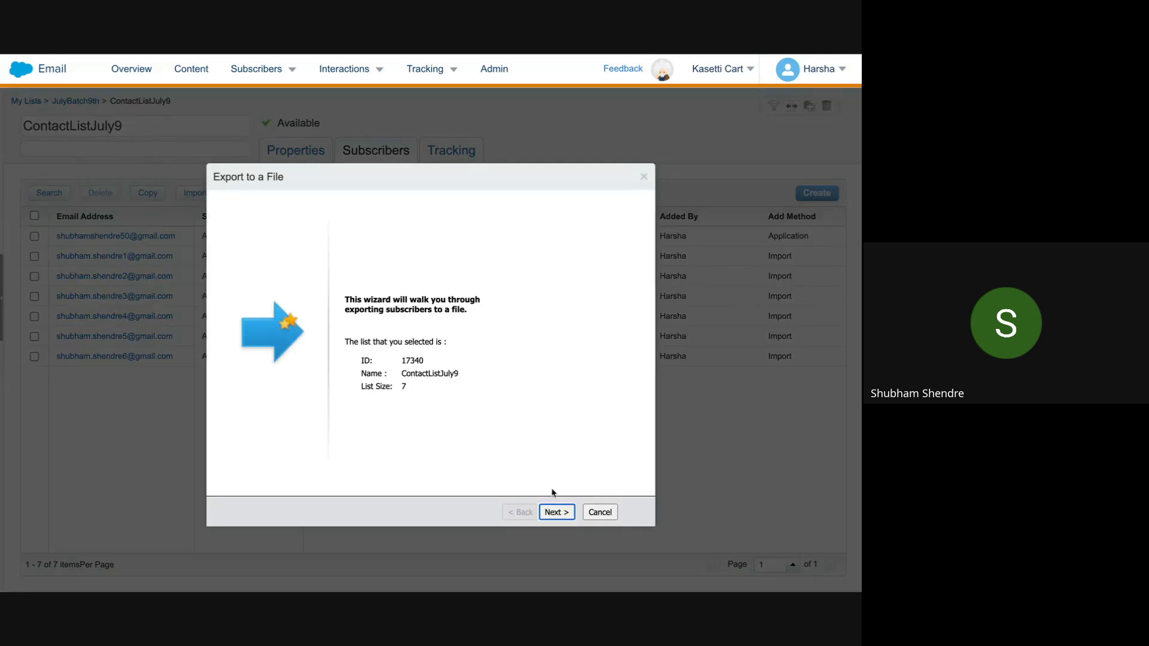
click(557, 512)
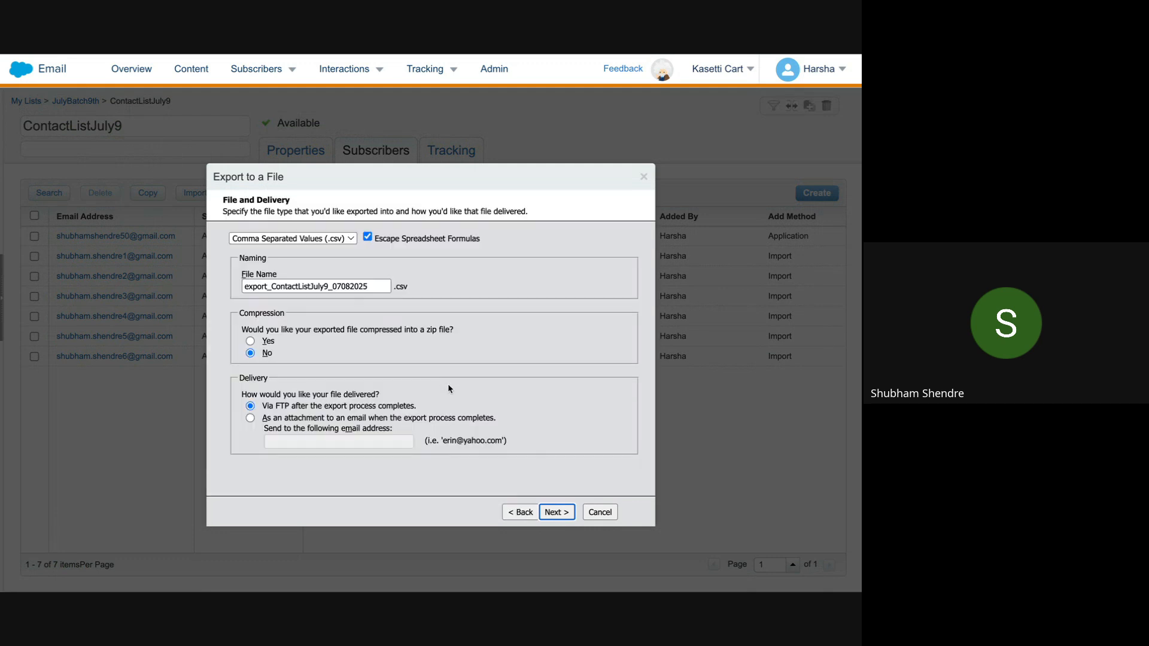
Step: Rename the export file to shubham_data_export_List
click(273, 285)
double_click(242, 288)
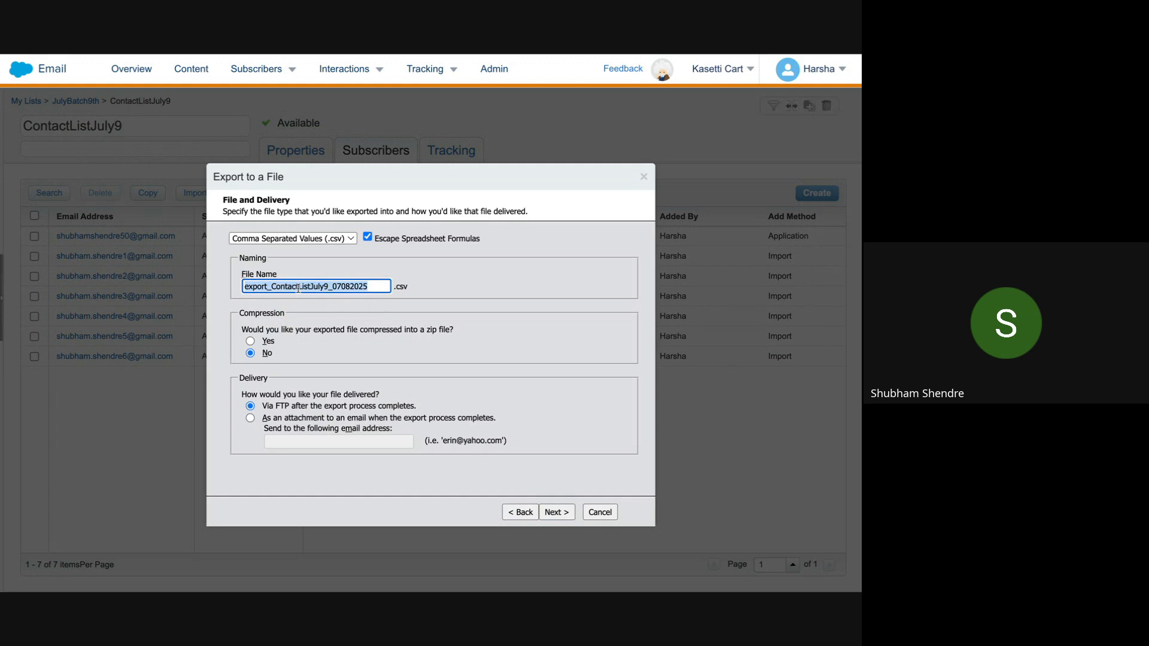
double_click(301, 288)
double_click(337, 287)
click(444, 257)
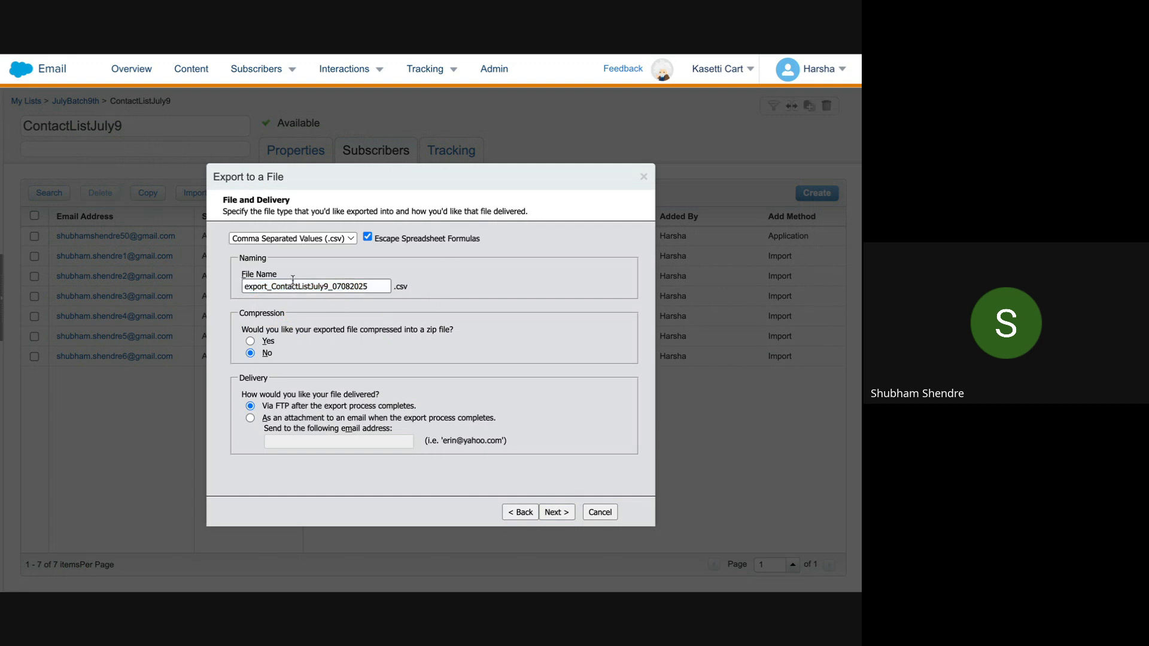
double_click(260, 282)
text(shubh)
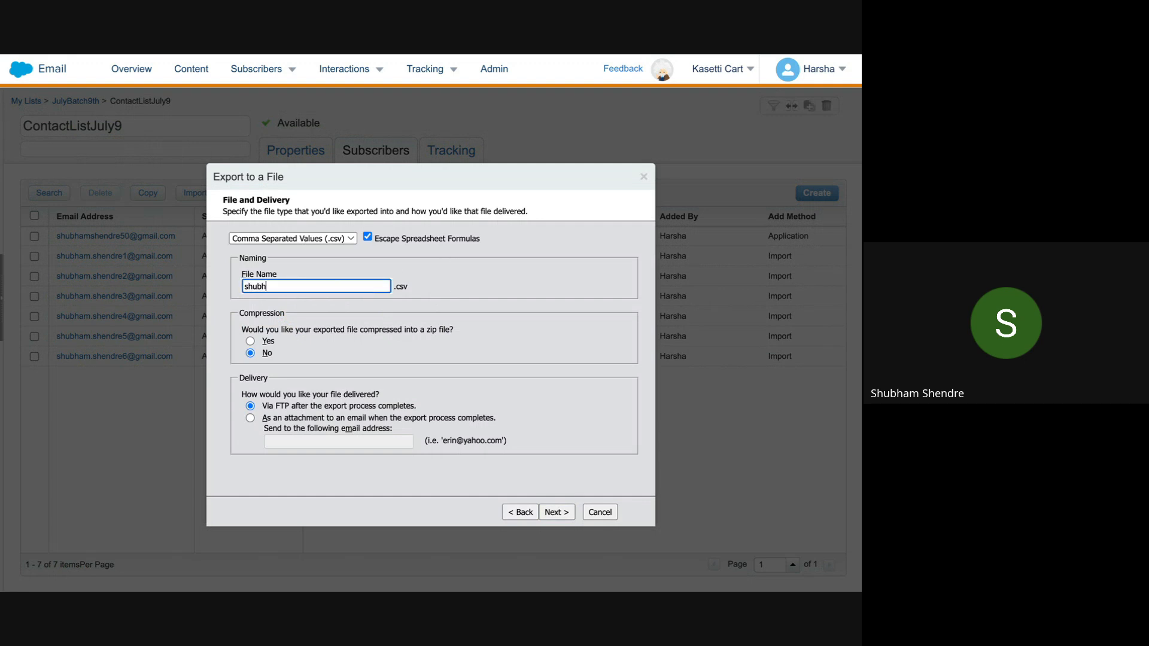
text(am_data_export_List)
click(473, 323)
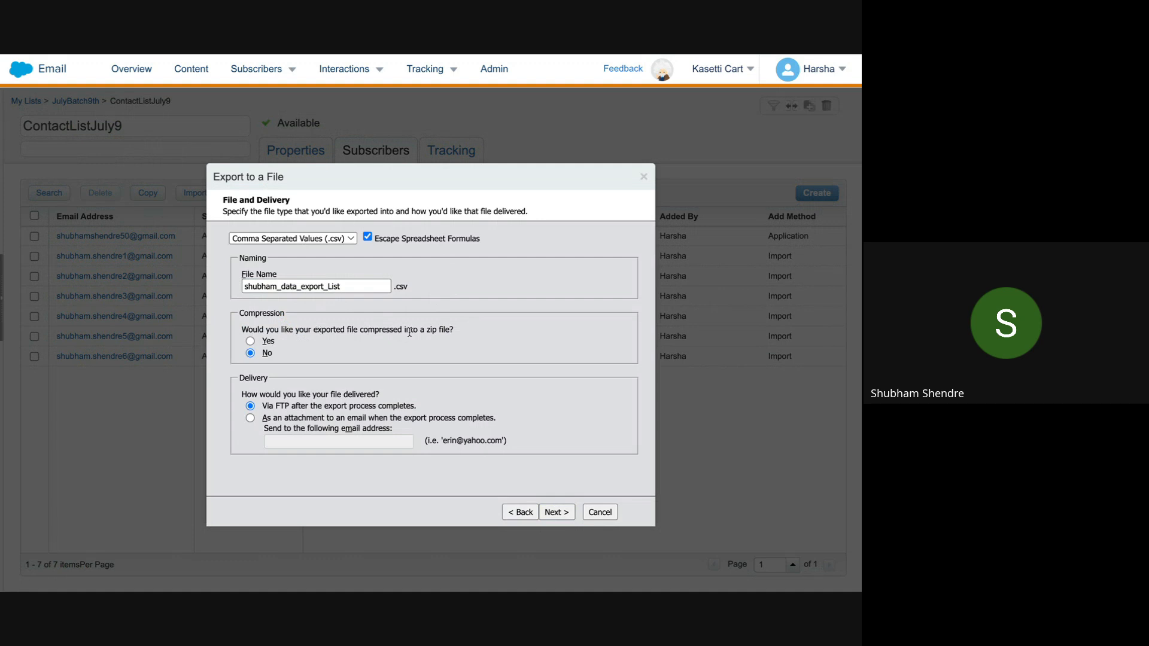
Step: Keep compression at No, deliver as an email attachment to the autofilled address, and continue
click(250, 341)
click(251, 352)
click(250, 419)
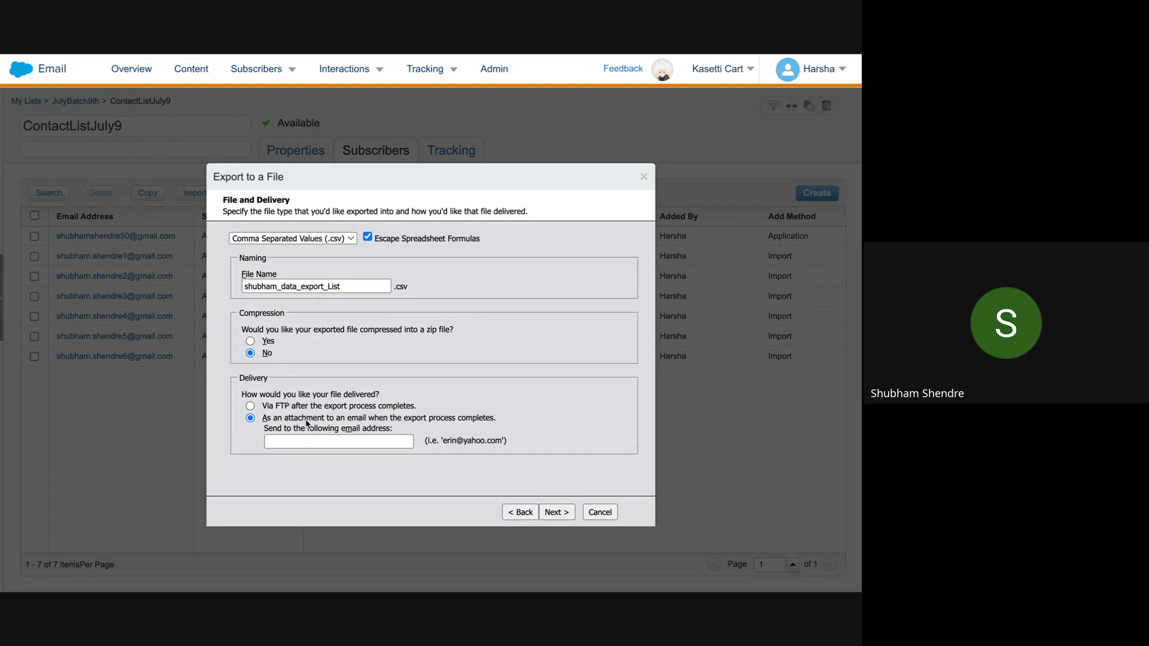
click(317, 440)
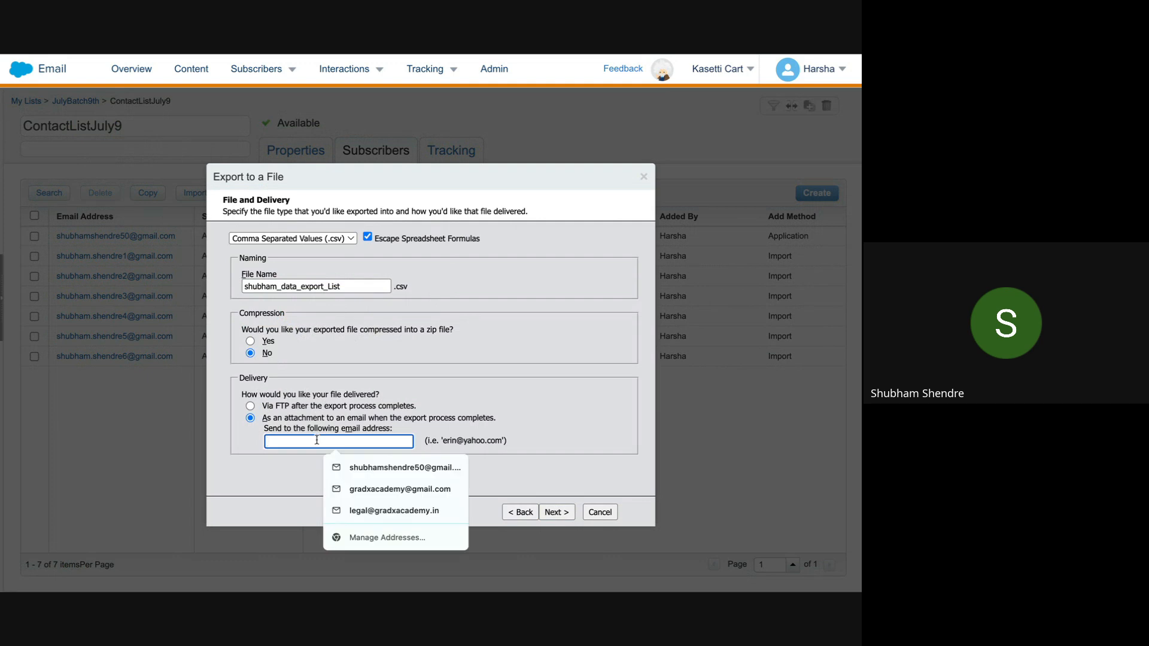
click(376, 488)
click(431, 483)
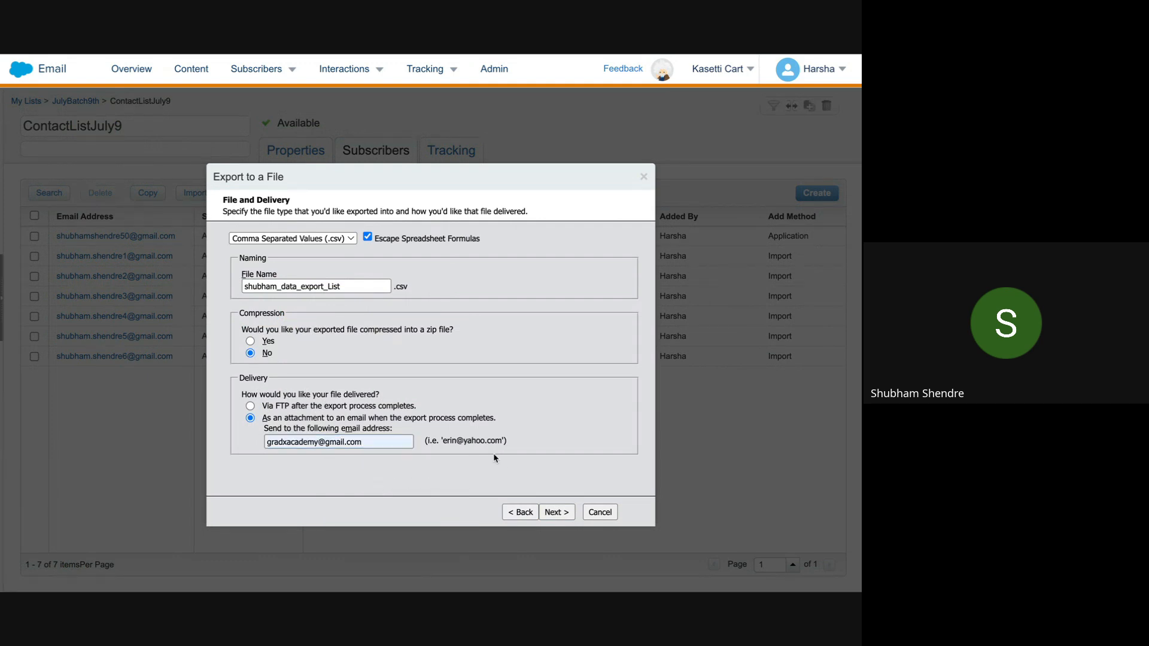
click(567, 515)
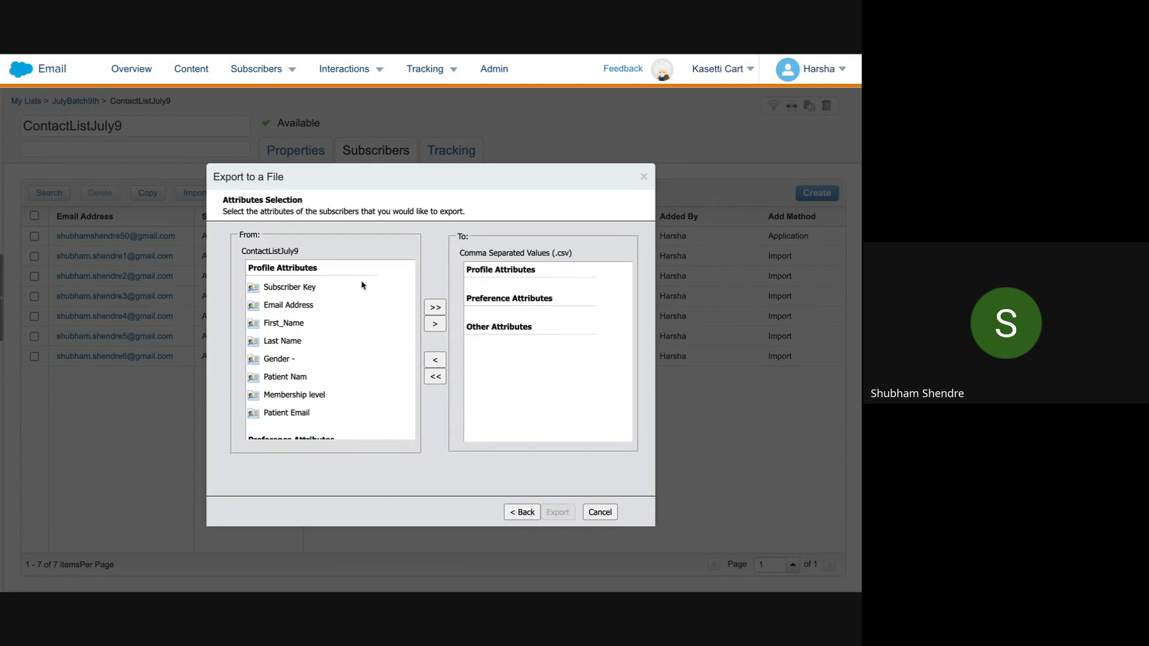
Step: Move all subscriber attributes, including Subscriber Key and Email Address, into the export
scroll(363, 432, down, 5)
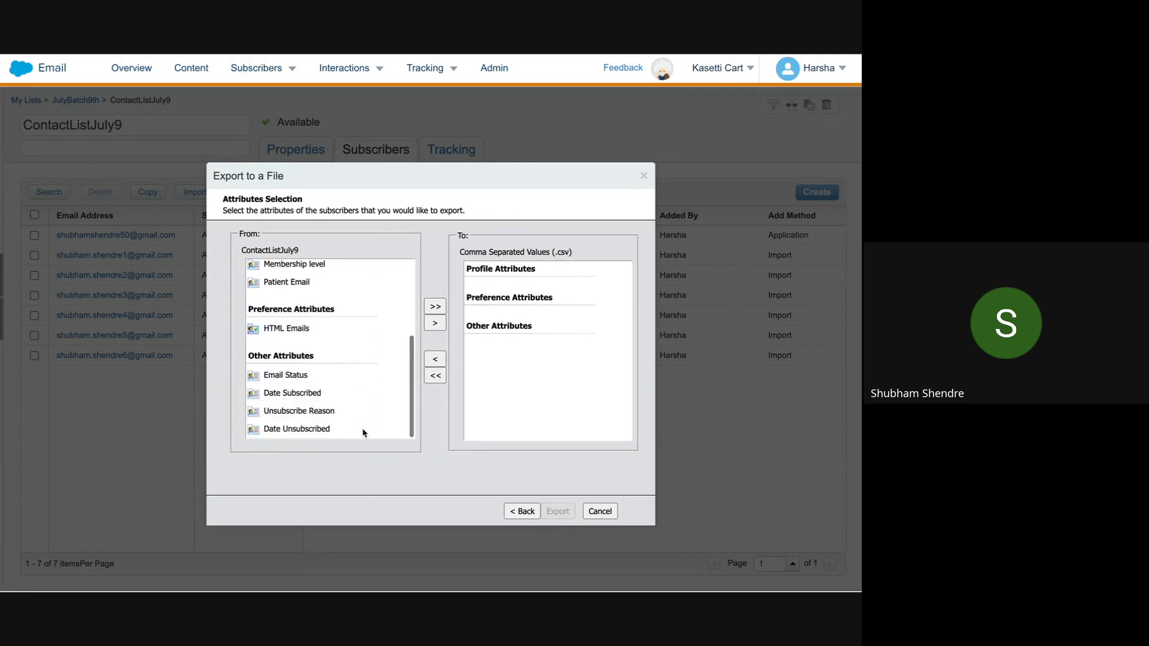
scroll(362, 432, up, 4)
scroll(361, 428, up, 1)
click(302, 287)
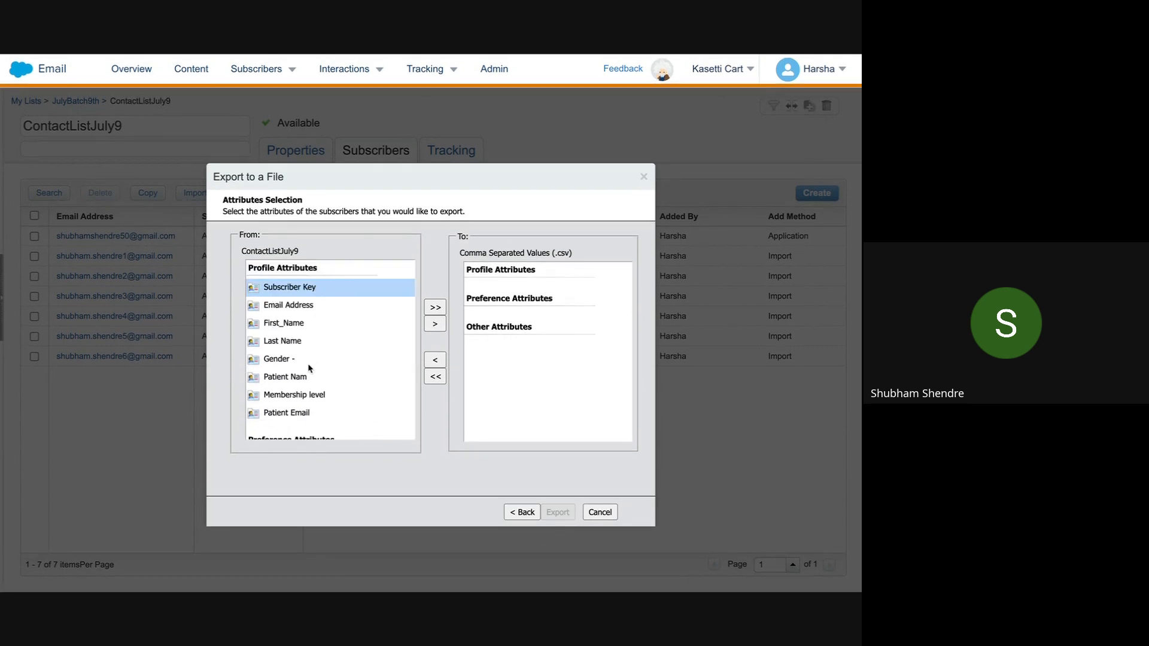
click(302, 306)
click(301, 290)
click(432, 308)
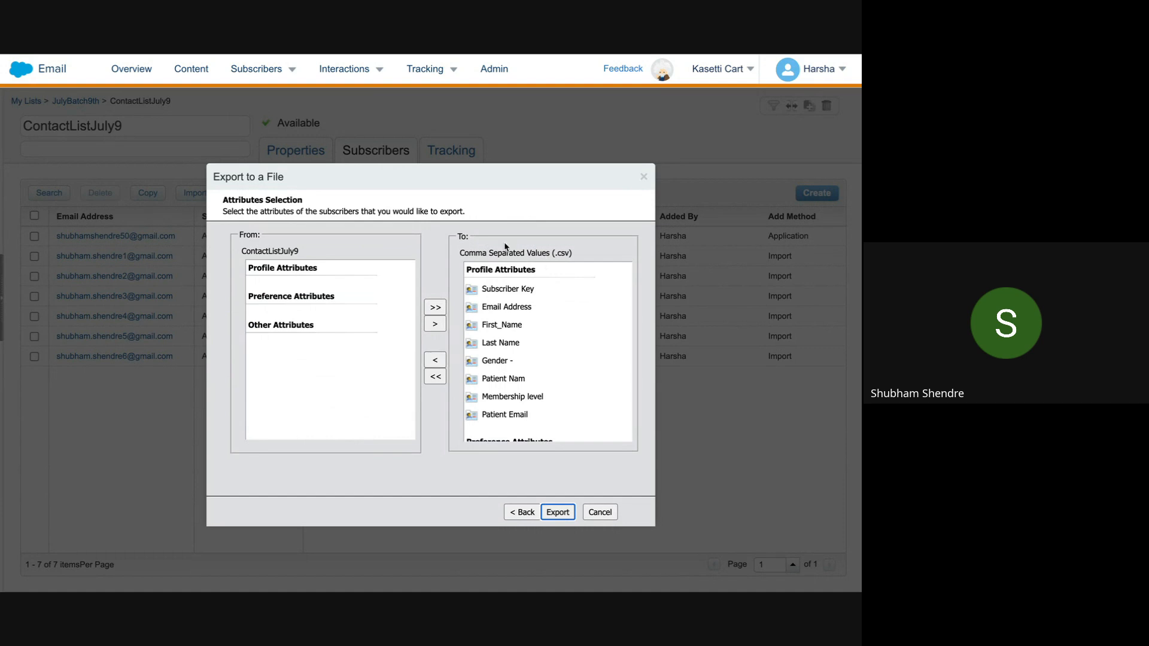
Step: Check the ContactListJuly9 source and .csv format, then run the export and finish the wizard
double_click(268, 251)
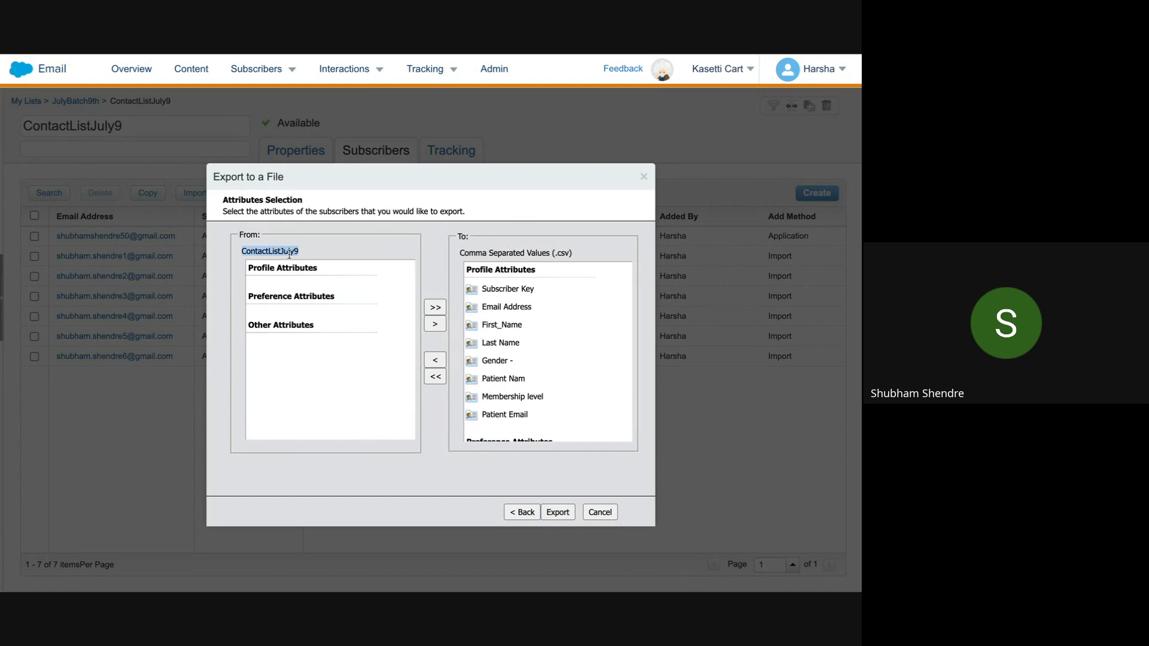
triple_click(512, 251)
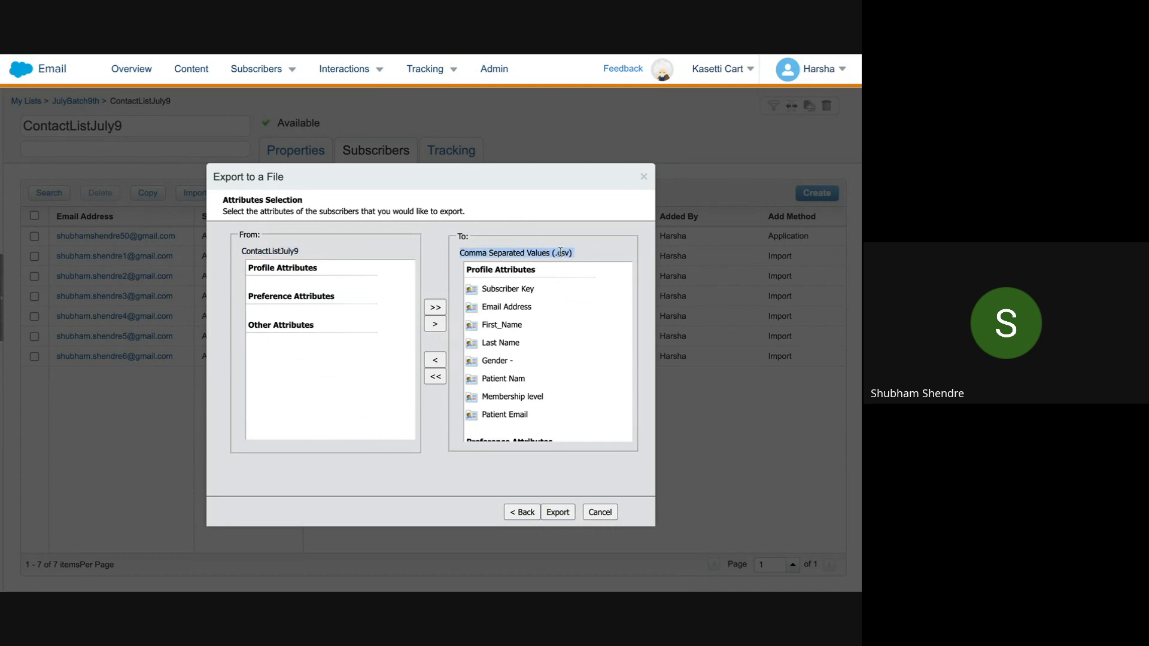
scroll(523, 355, down, 3)
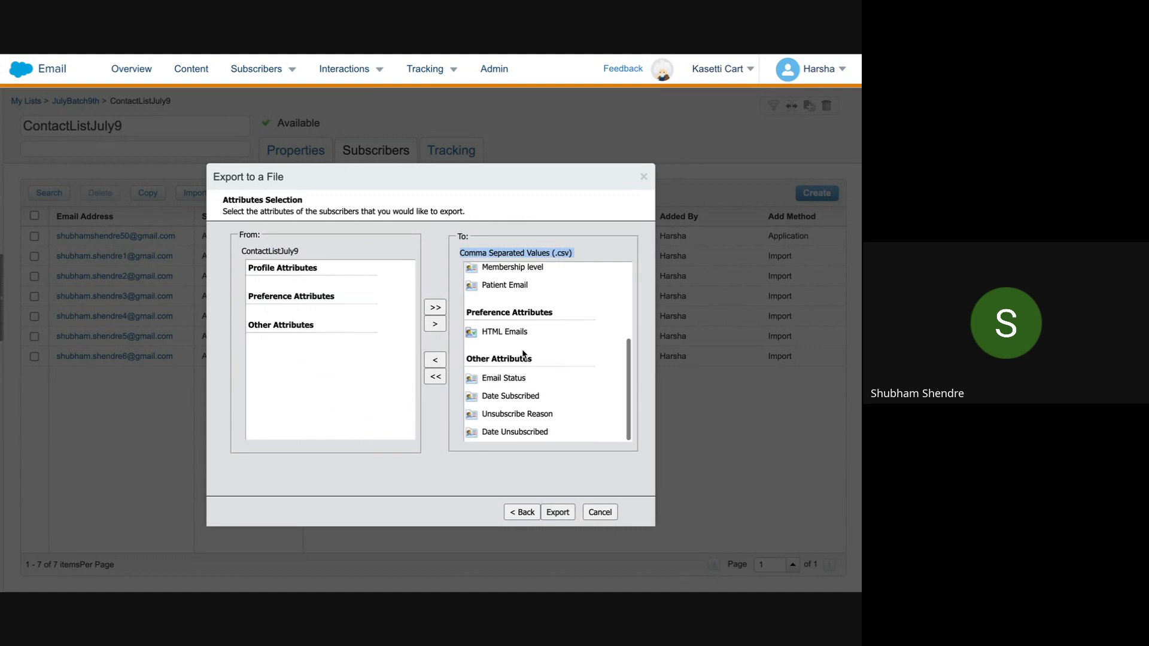
click(558, 513)
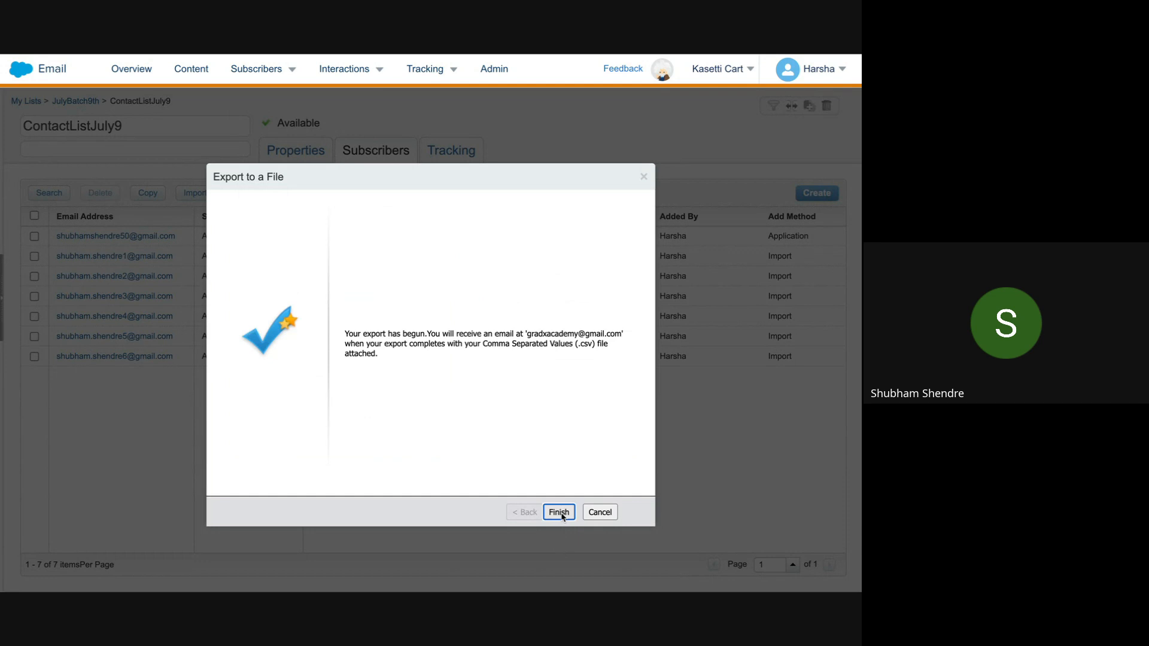
click(559, 512)
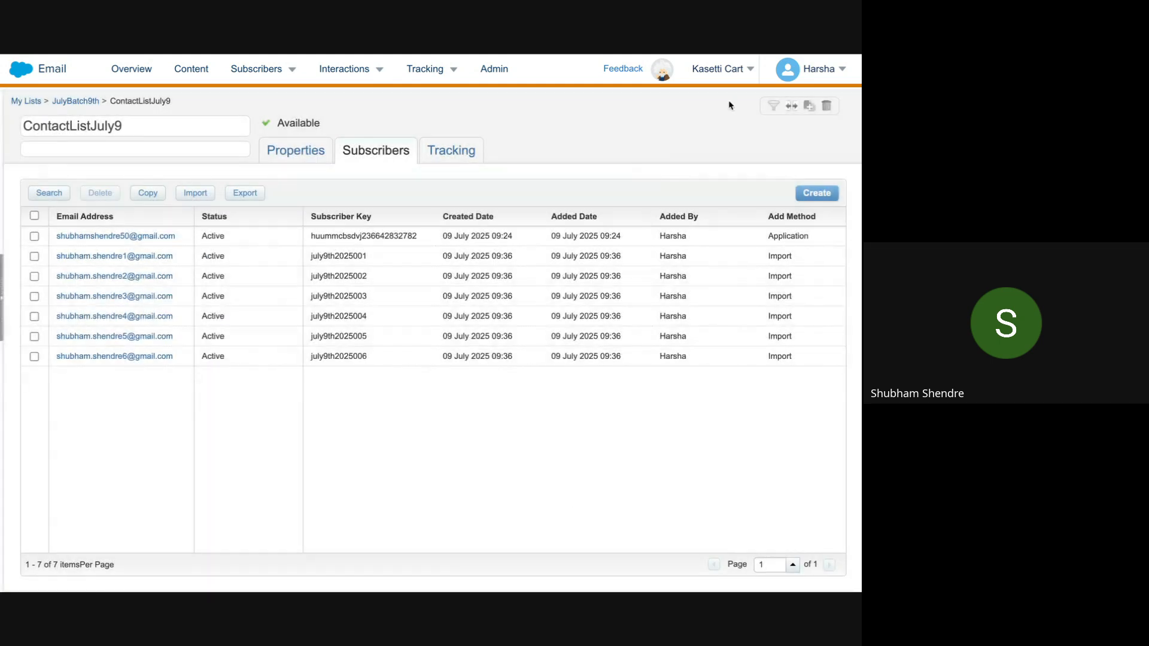
Step: Open the 'The export you requested is complete.' email from Email Export in the Gmail inbox
mouse_move(796, 58)
click(745, 80)
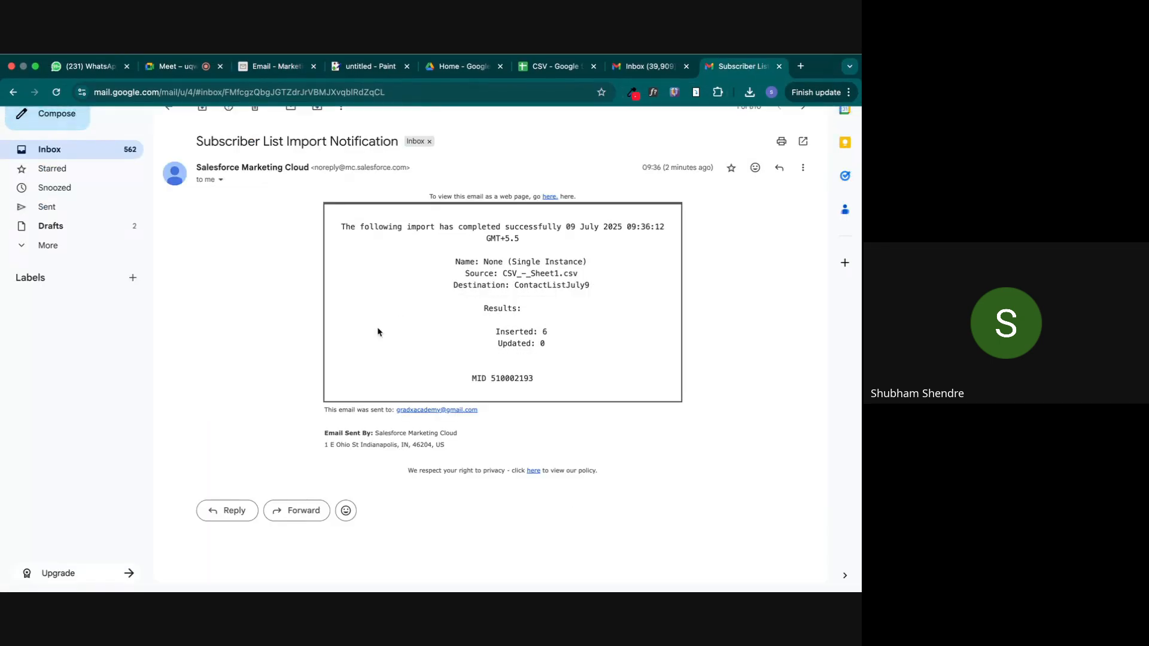
click(102, 146)
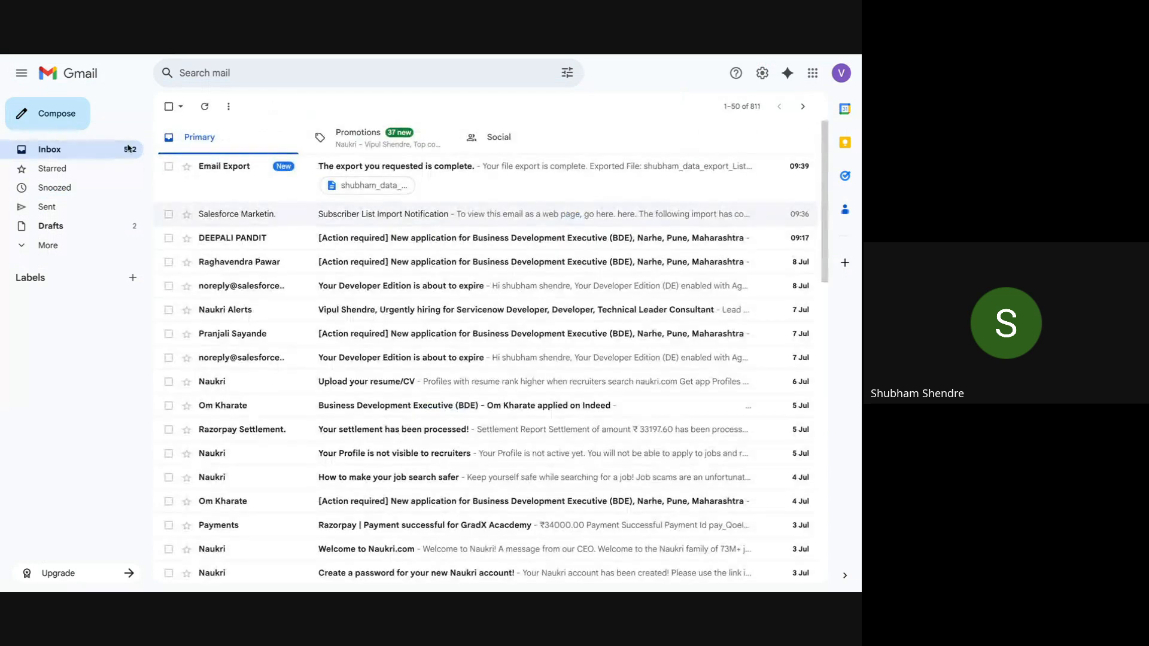
click(282, 169)
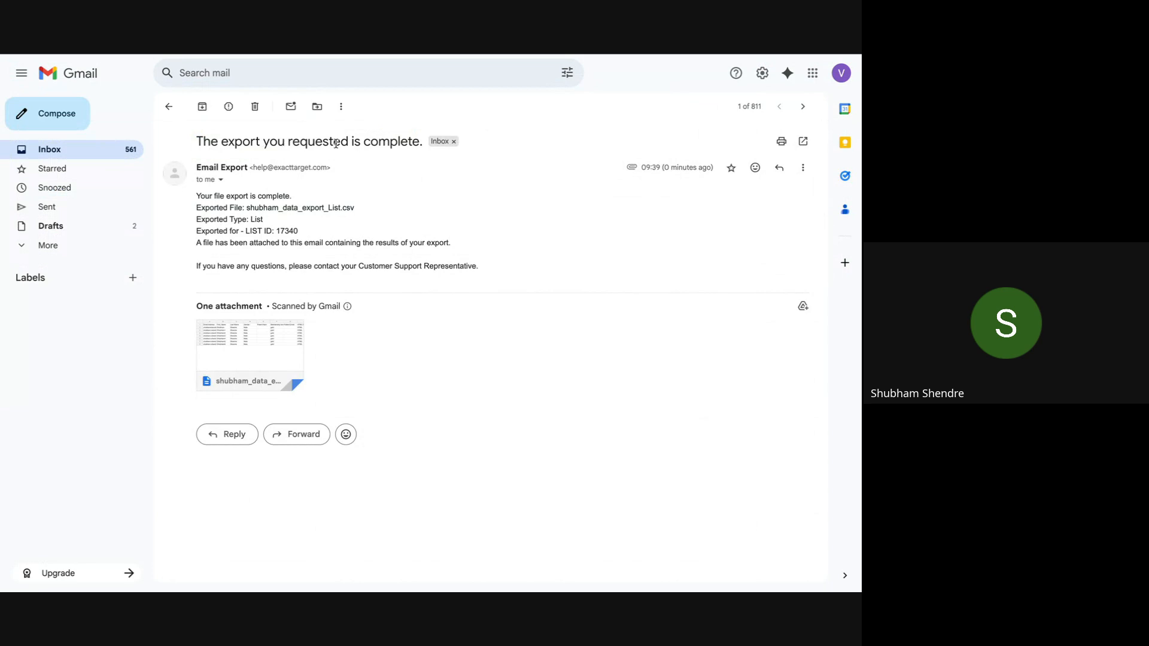
mouse_move(264, 348)
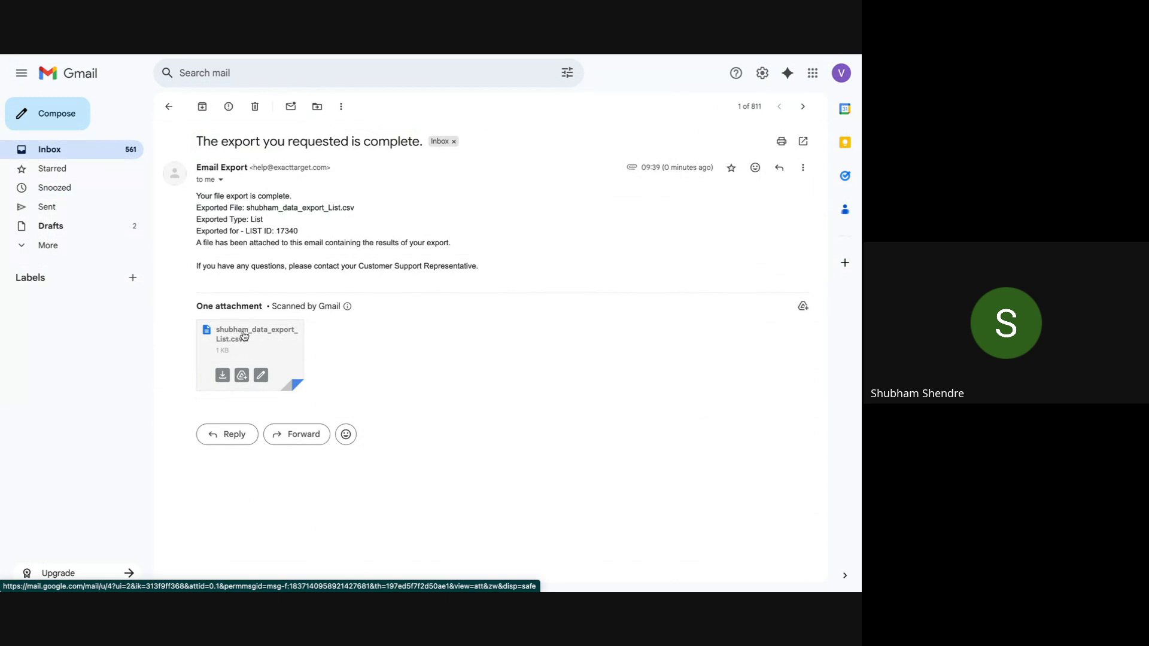
Step: Add the note 'Local Machin , FTP Location,' below the list-based data model line
mouse_move(563, 70)
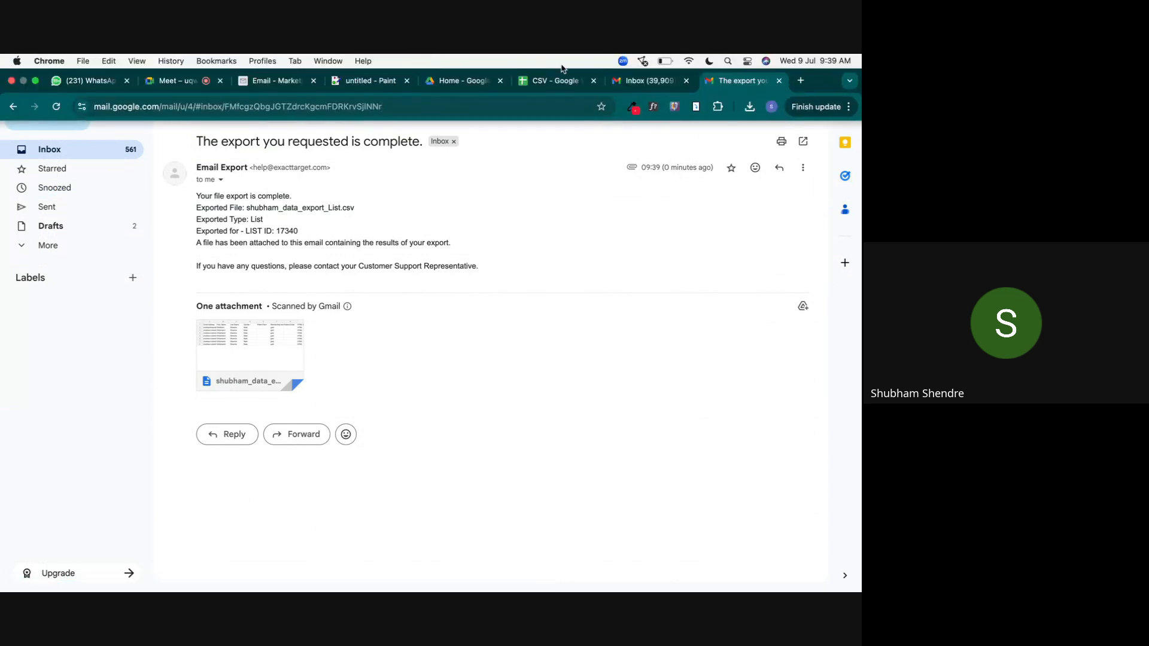
click(372, 83)
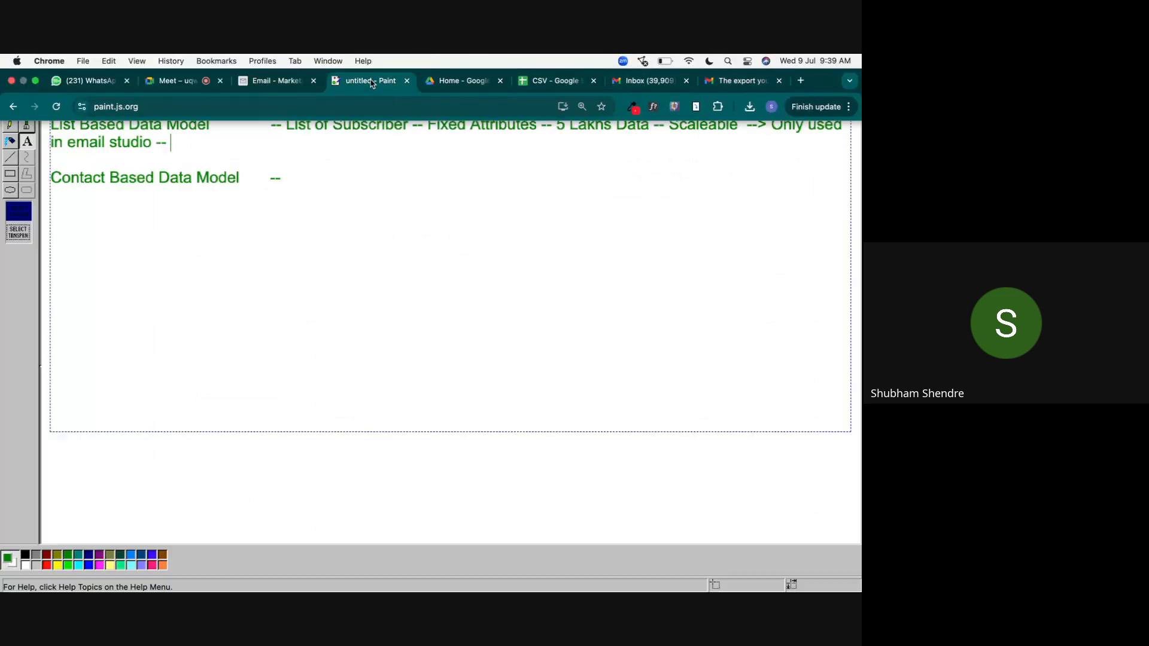
key(Return)
key(Return)
key(Return)
key(Return)
key(Return)
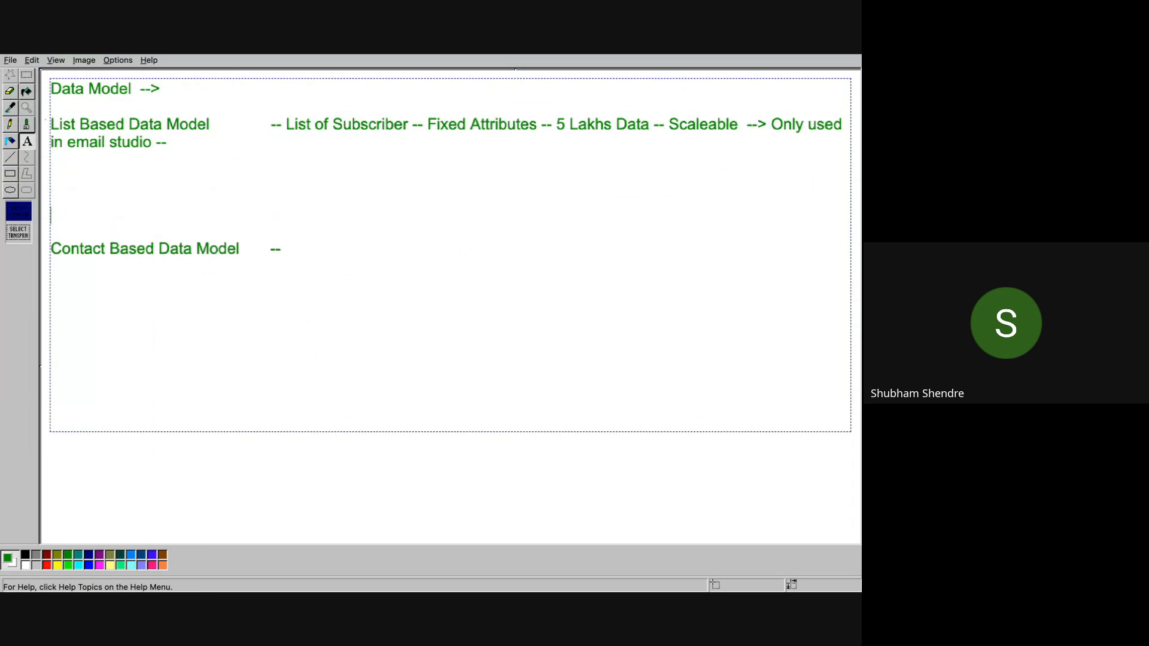
key(Up)
key(Up)
key(Up)
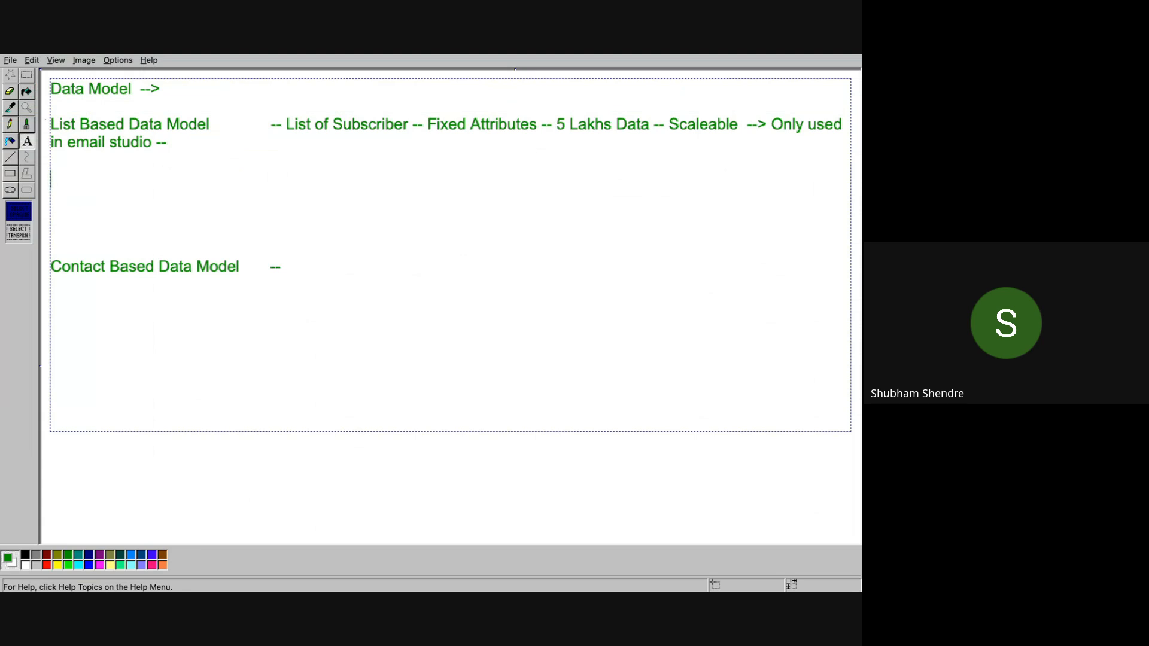
text(Local Machin)
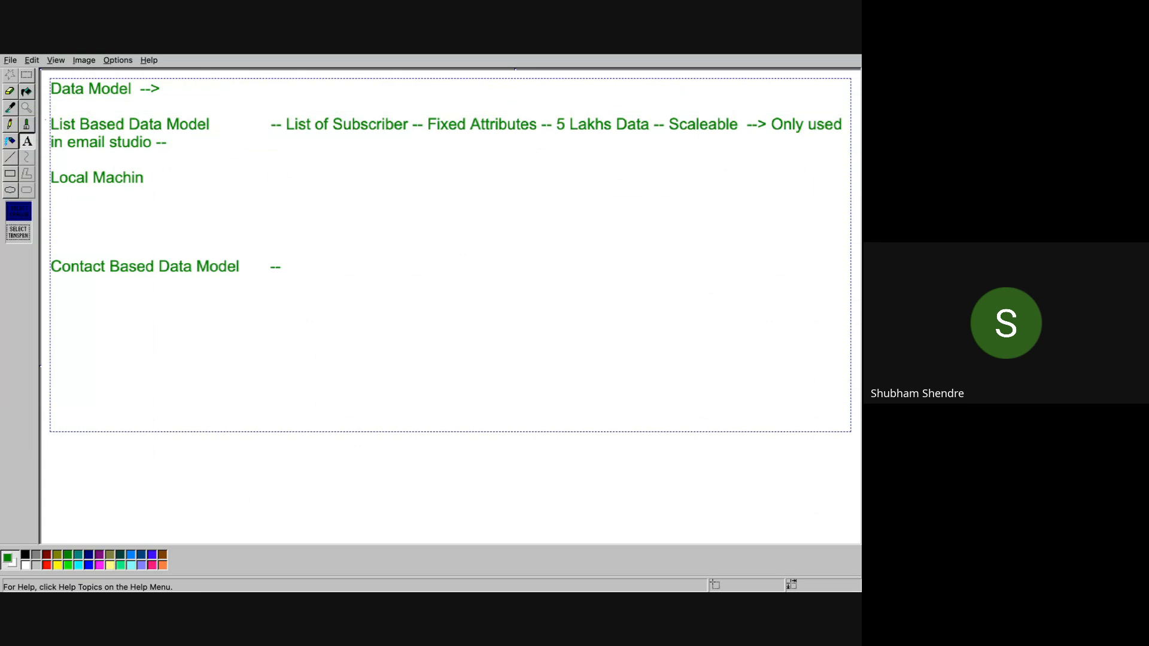
text(, FTP Location)
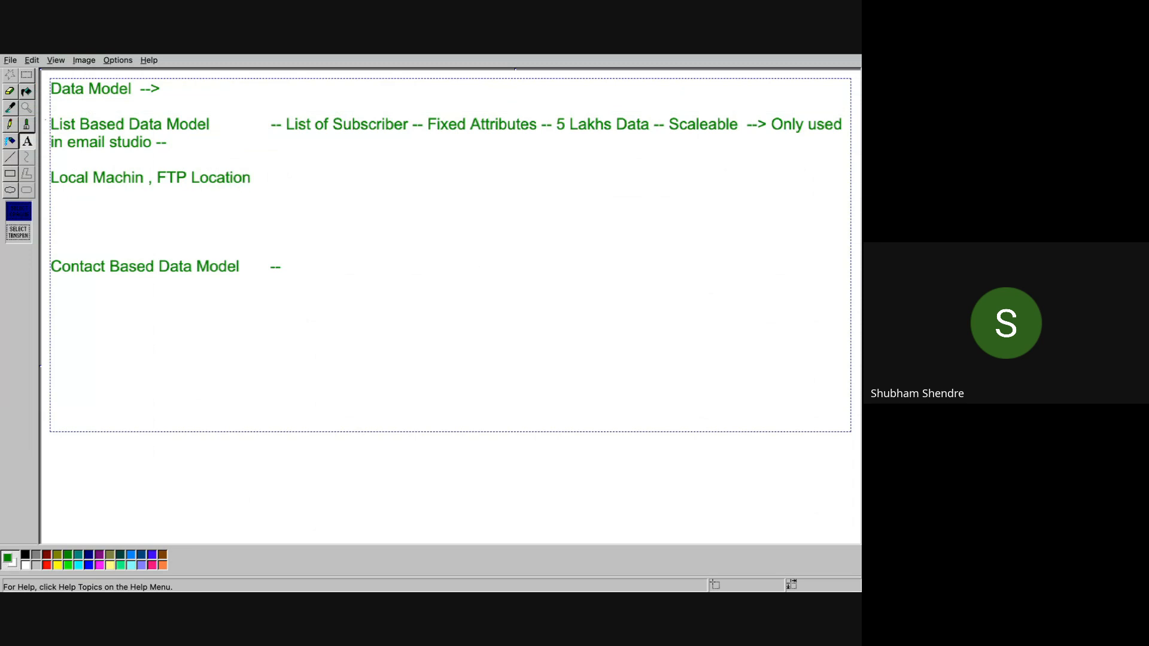
text(,)
Step: Add 'FTP --> File Transfer Protocol' on the next line and commit the notes to the canvas
key(Return)
key(Return)
key(Return)
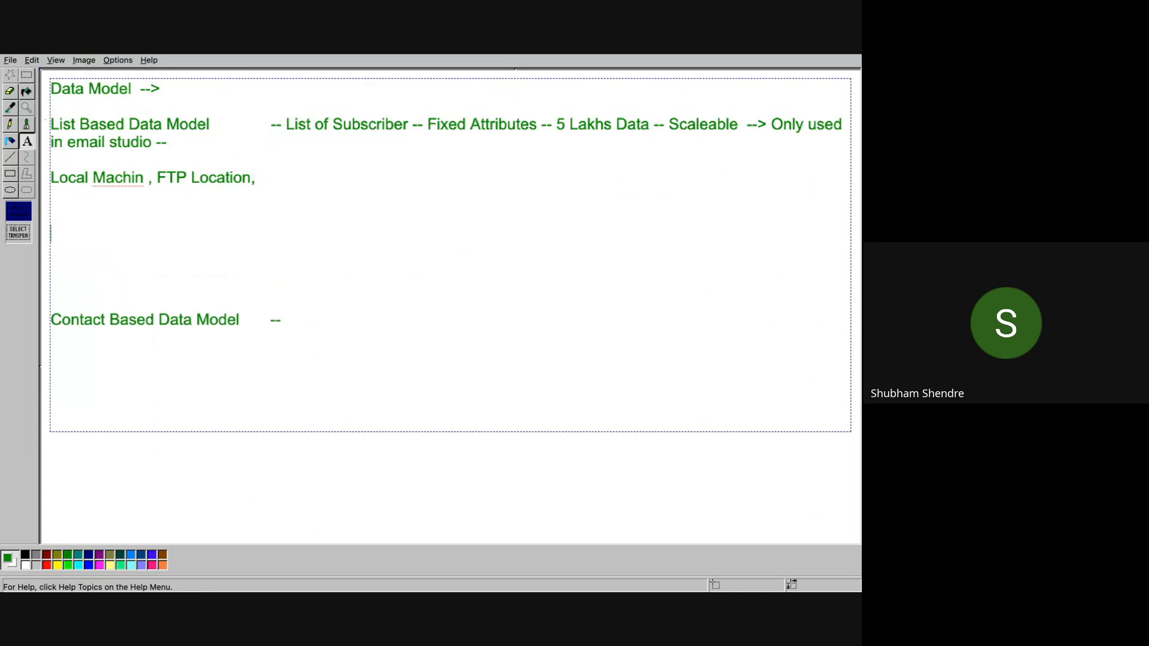
text(FTP --> File Tra)
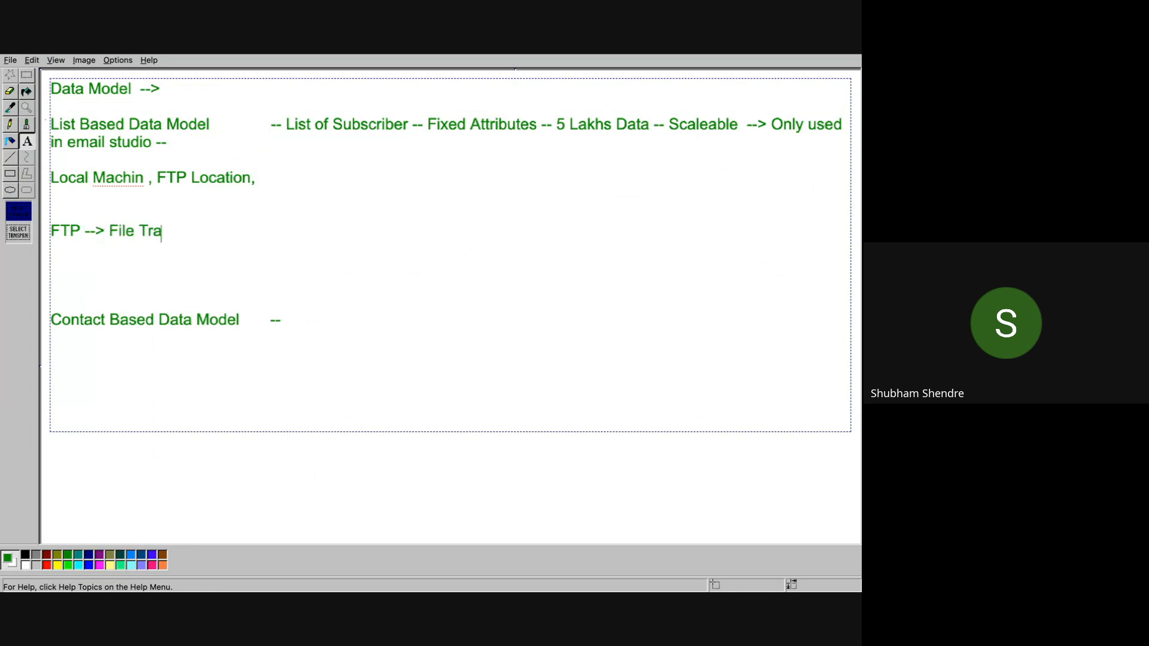
text(nsfer Protocol)
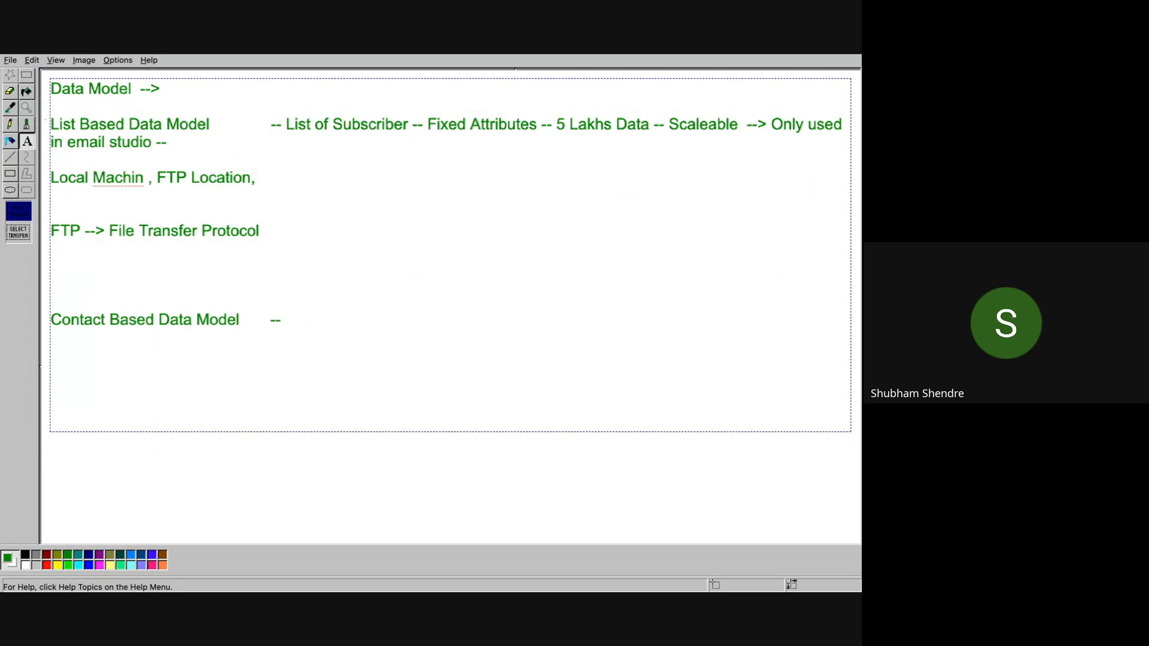
key(Return)
key(Return)
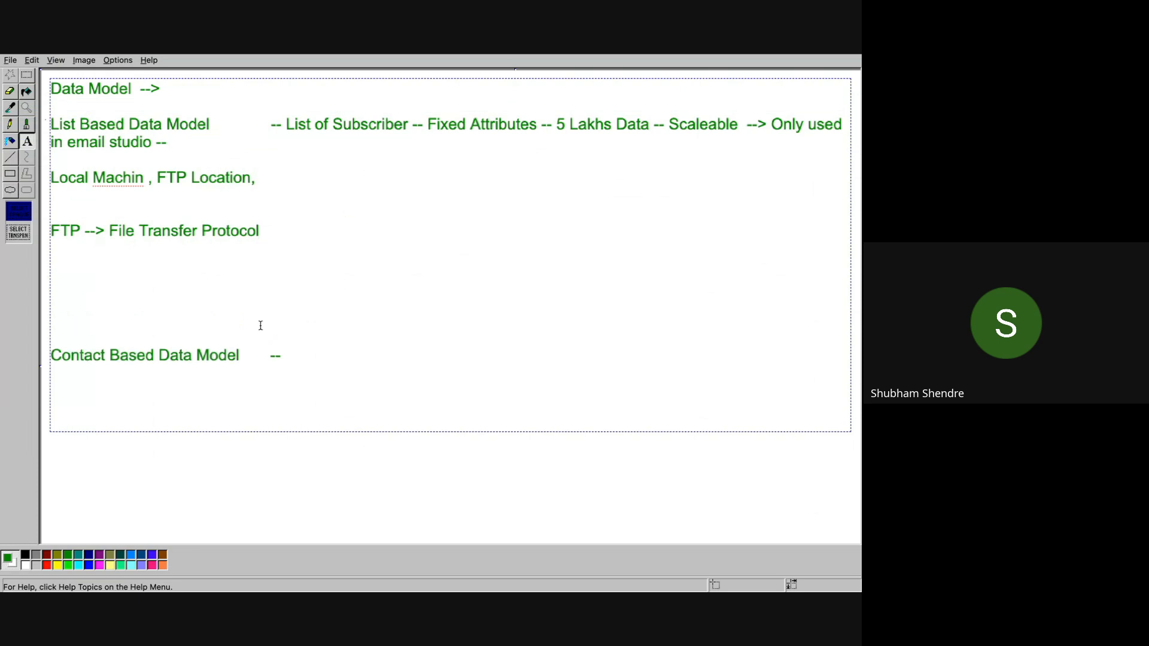
double_click(232, 237)
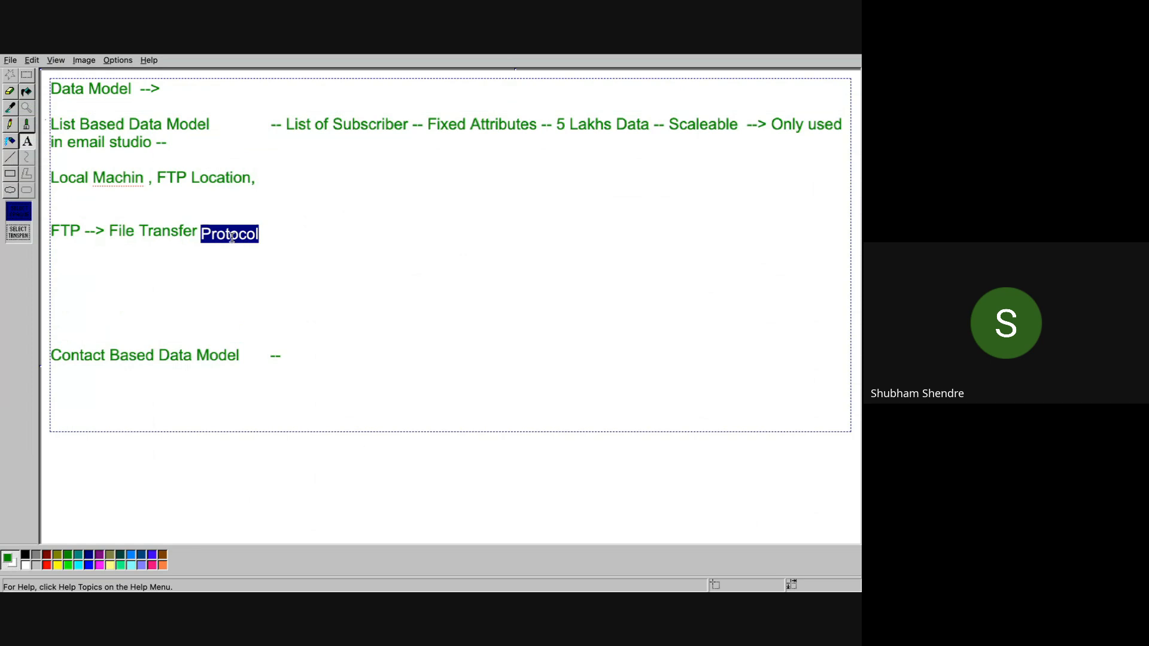
click(48, 291)
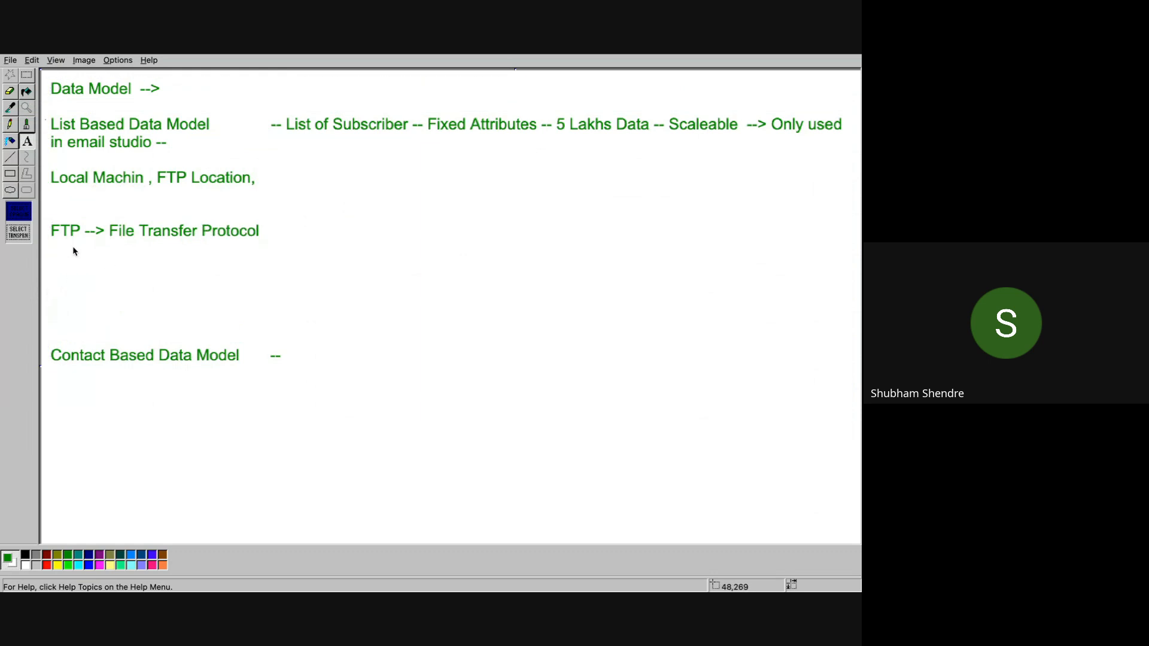
click(9, 175)
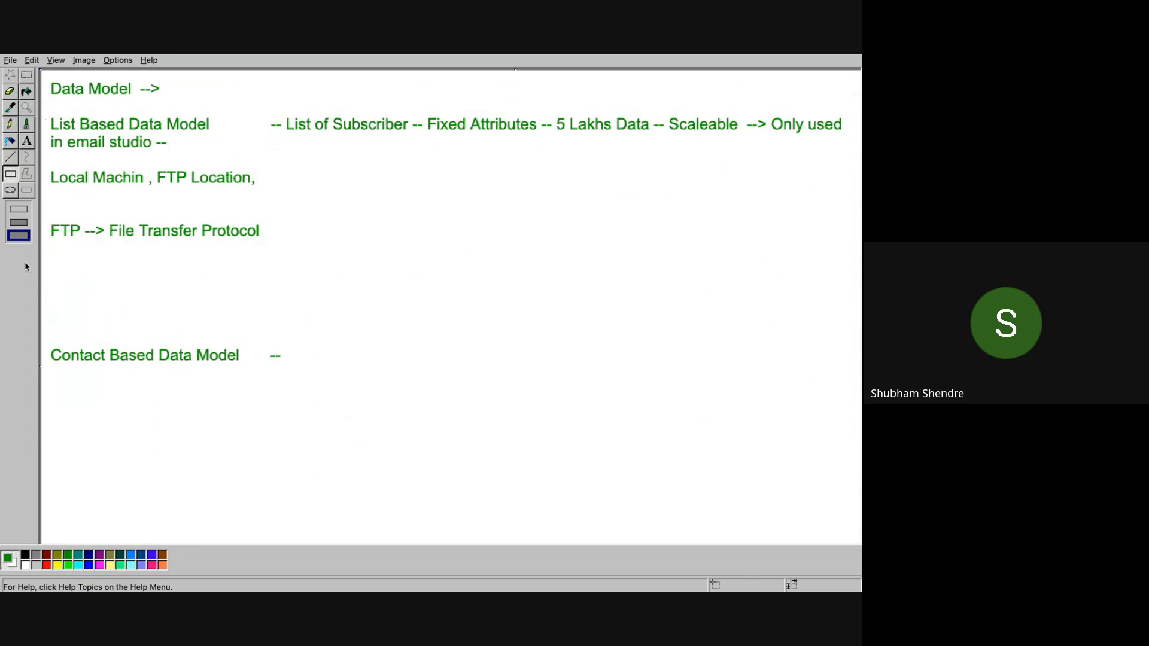
Step: Draw an outline-only green box right of the FTP notes, labelled 'Bajaj Finance' / 'SFMC'
click(19, 209)
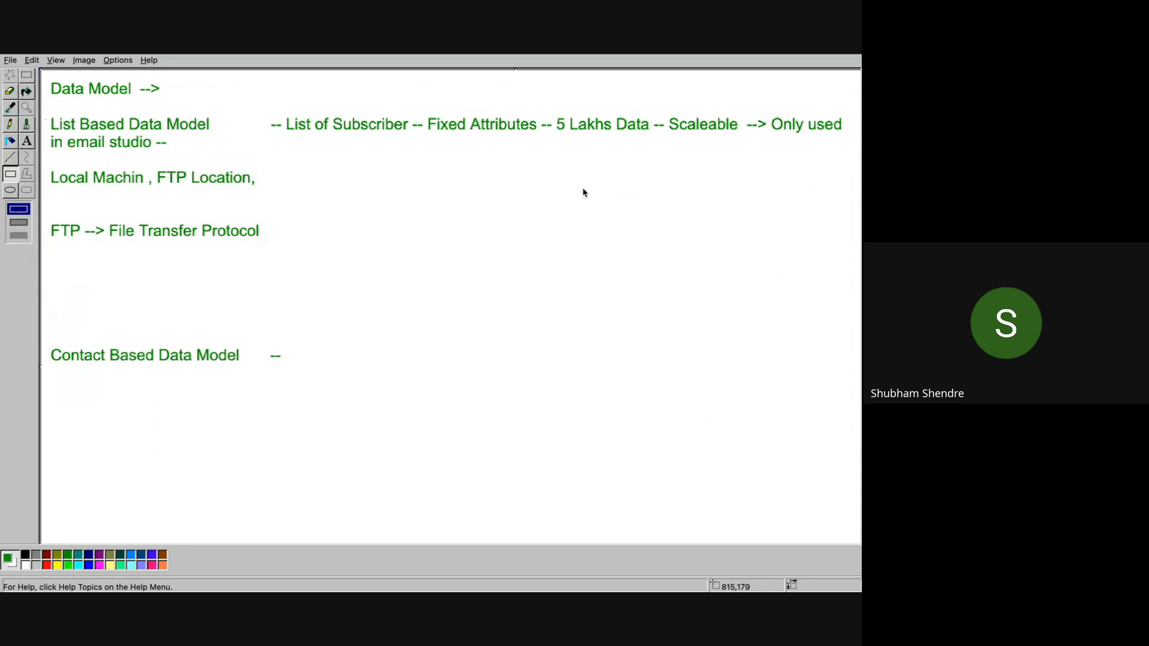
drag(576, 188, 752, 258)
click(26, 141)
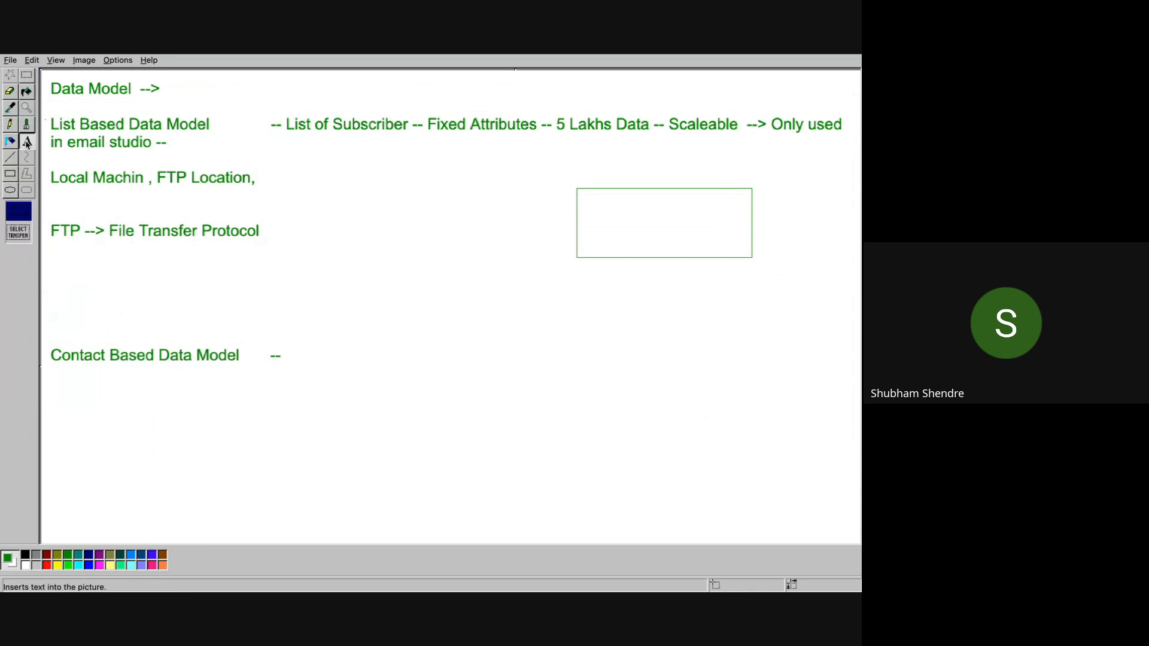
drag(599, 207, 725, 248)
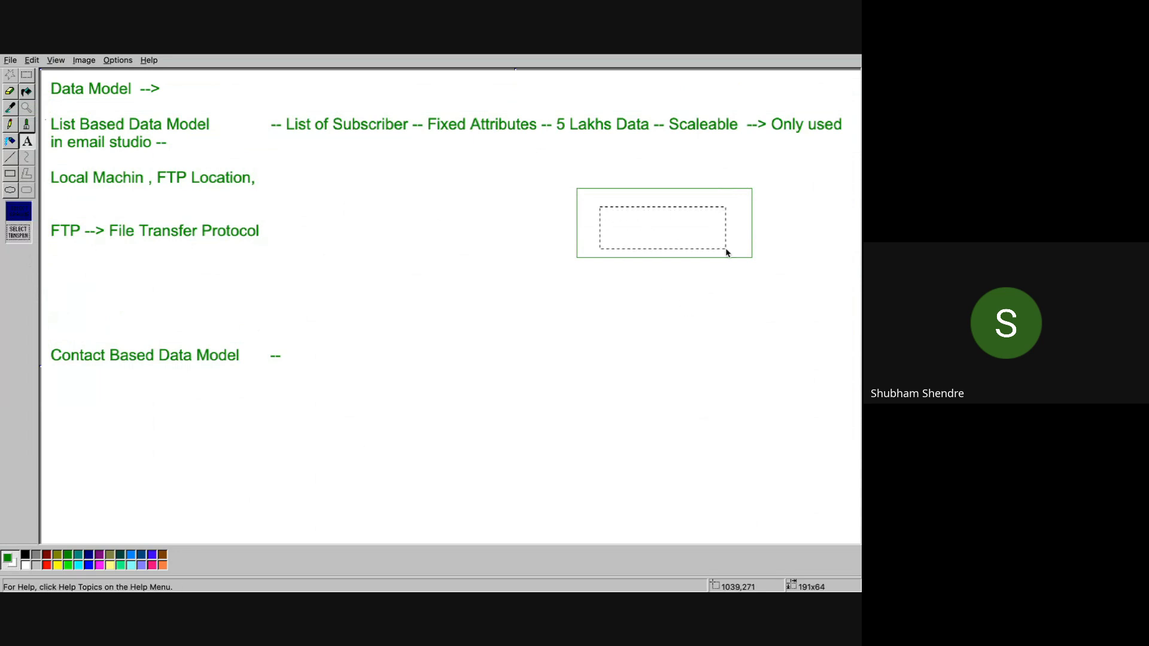
text(Bajaj Fi)
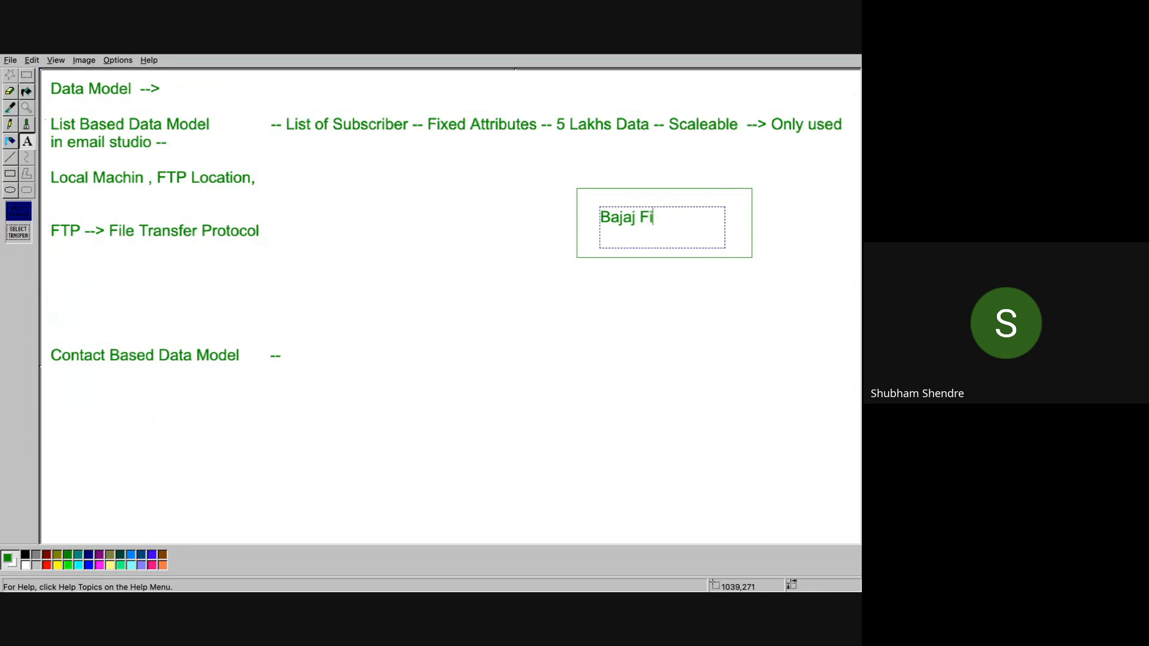
text(nance)
key(Return)
text(F)
key(BackSpace)
text(SFMC)
click(738, 308)
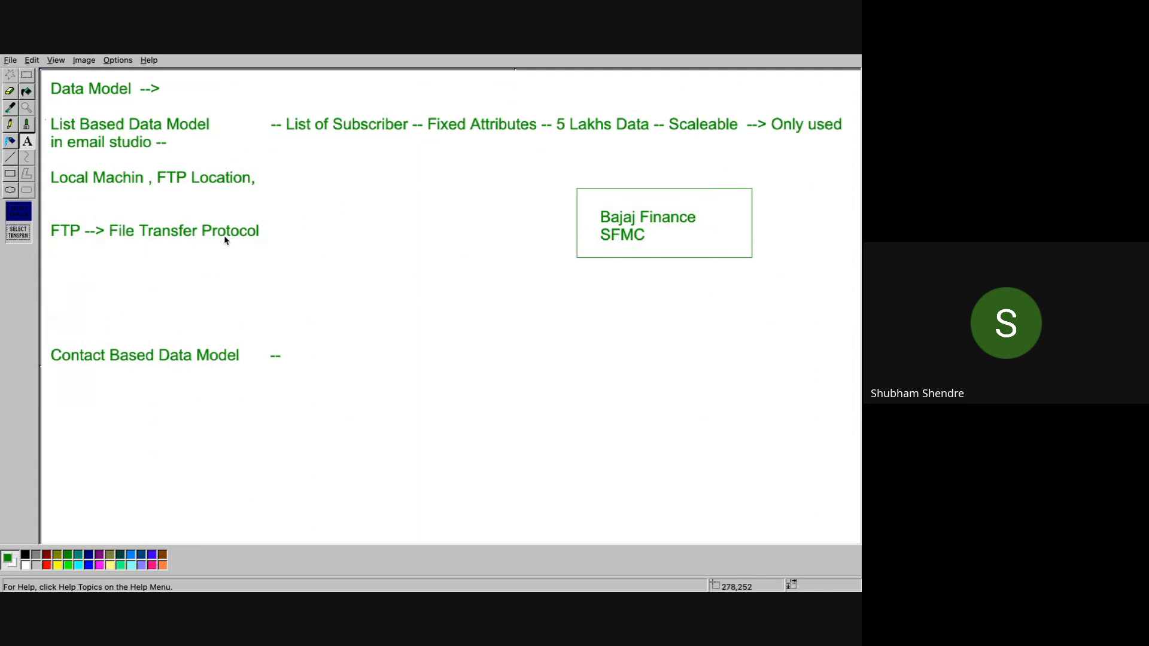
Step: Draw a second box below it beside the contact-based line, labelled 'Airtel'
click(10, 174)
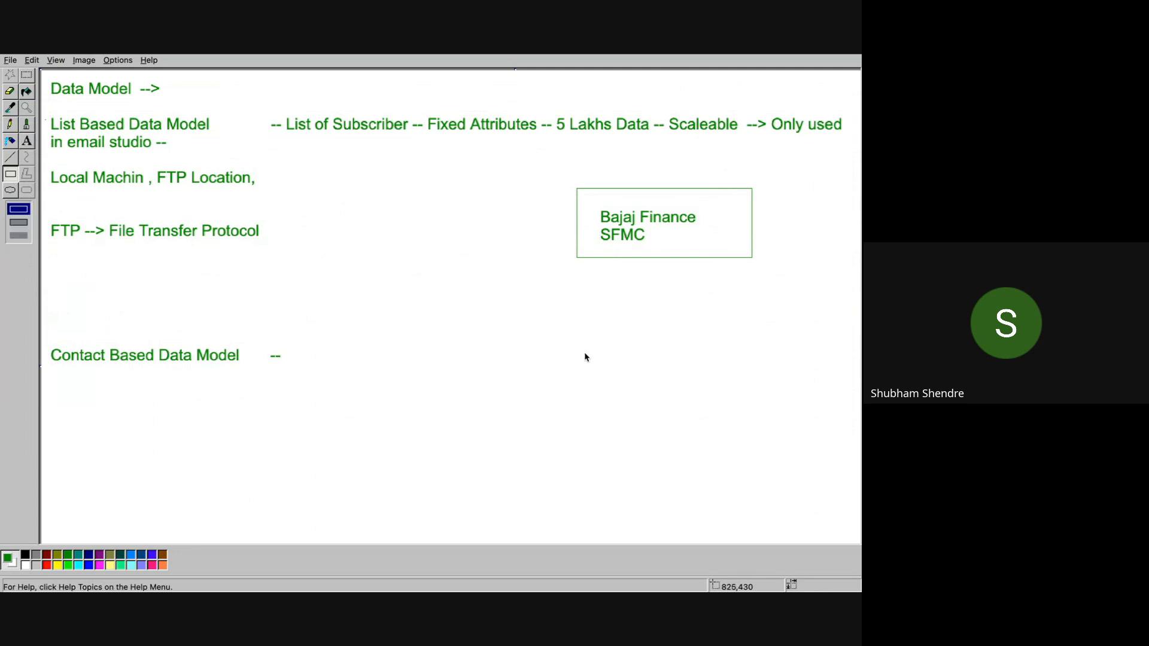
drag(577, 352, 751, 416)
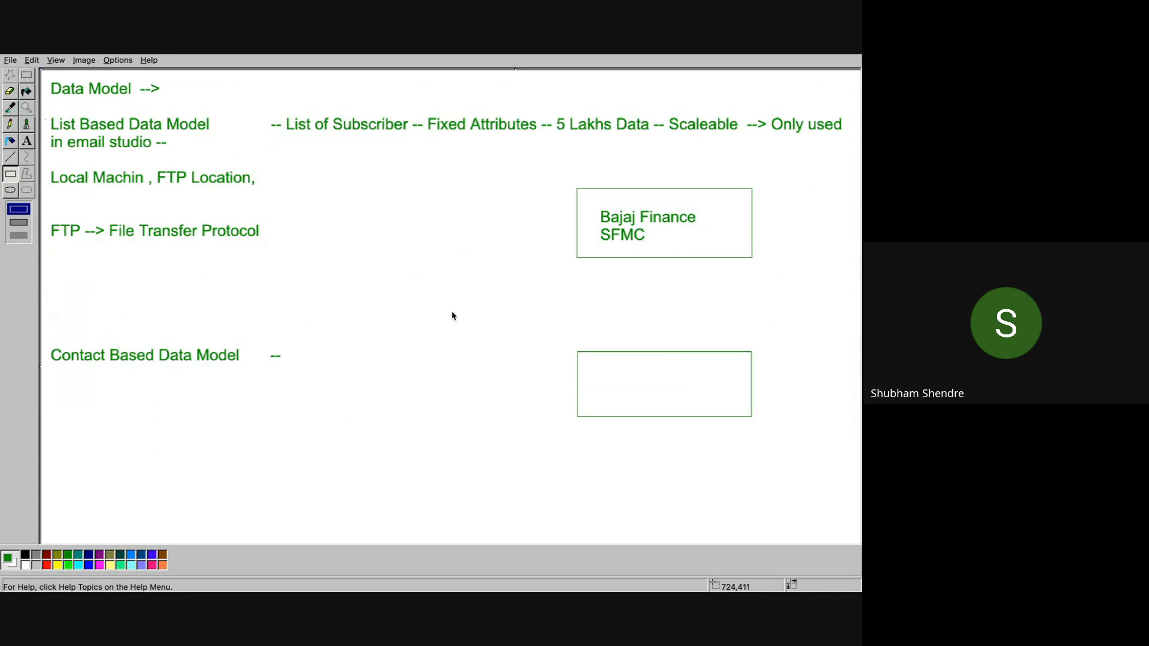
click(26, 141)
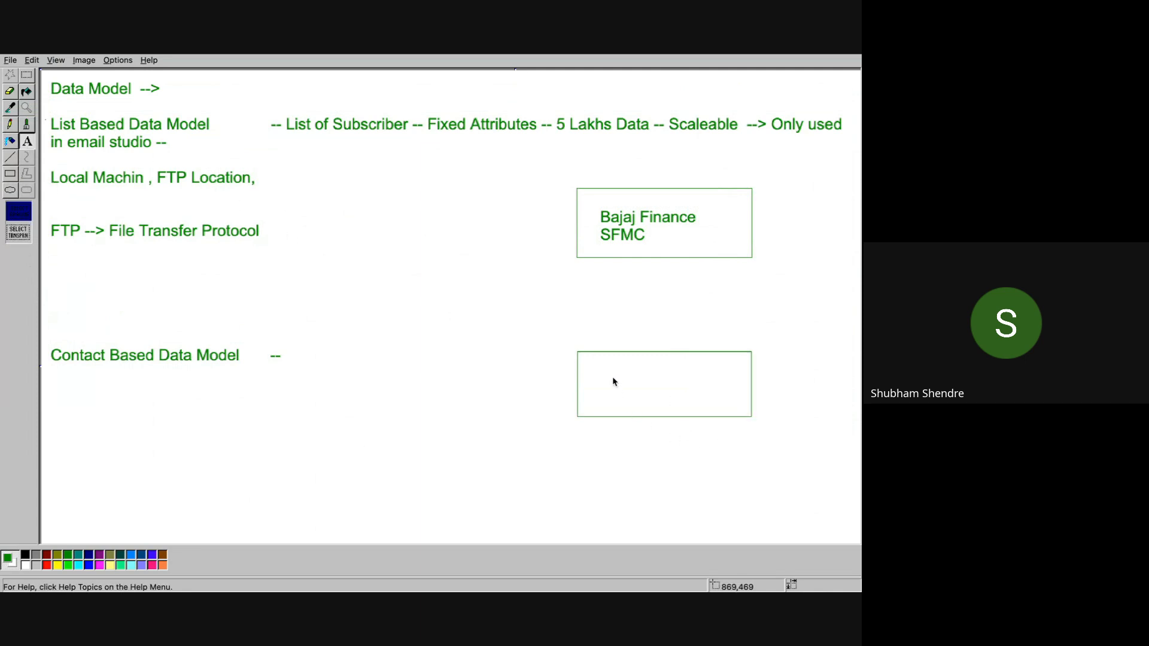
drag(606, 366, 731, 404)
text(A)
key(BackSpace)
text(Air)
key(BackSpace)
key(BackSpace)
text(irtel)
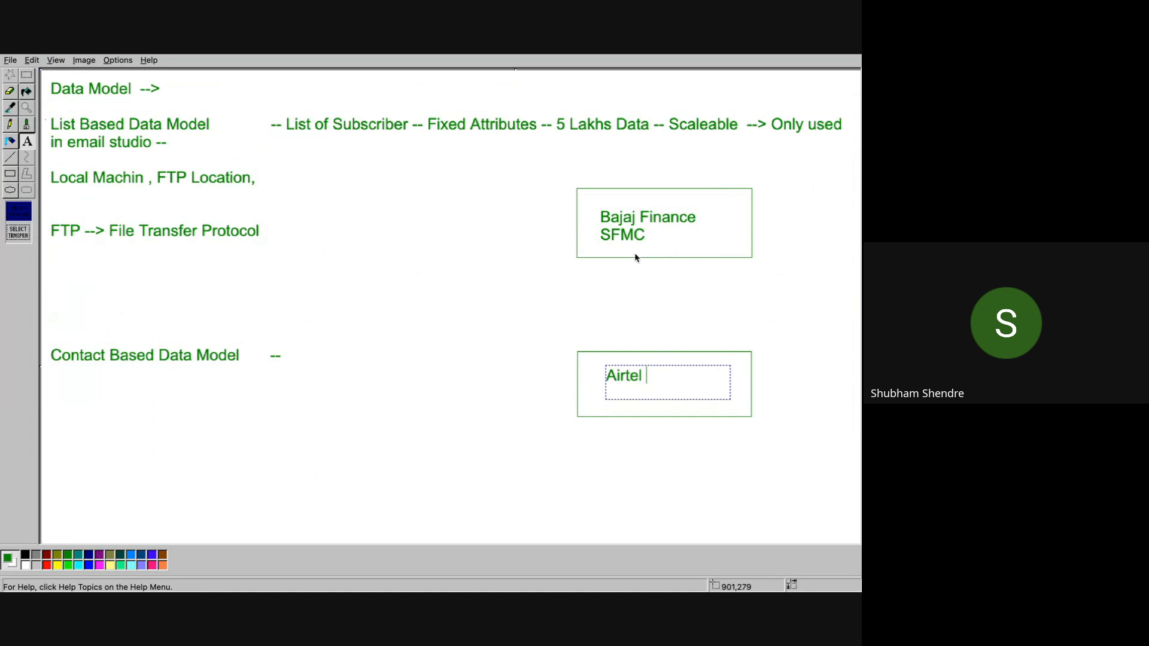
click(635, 282)
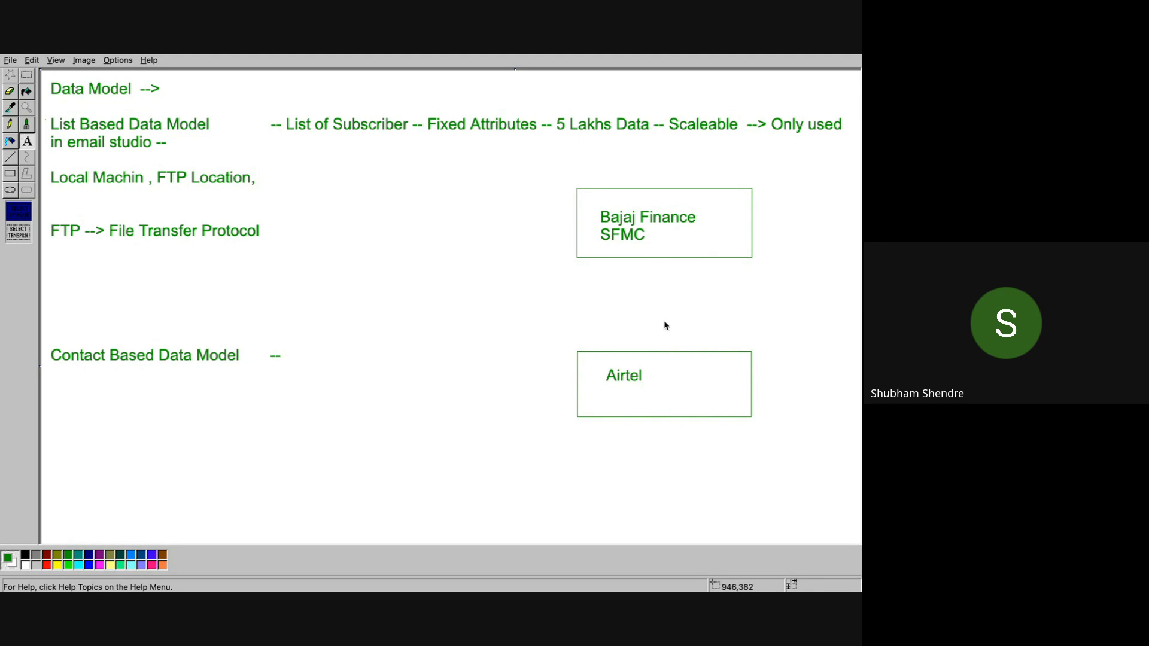
Step: Draw a small rectangle between the Bajaj Finance SFMC box and the Airtel box
click(10, 173)
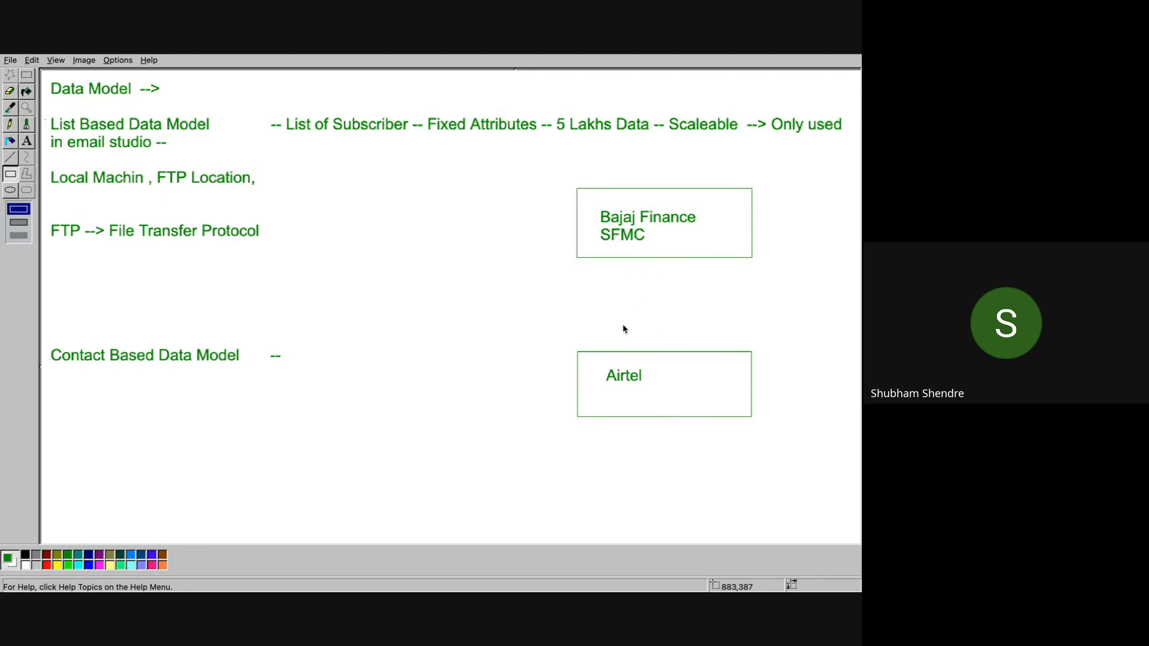
drag(595, 291, 688, 324)
Step: With the brush, paint an arrow up from Airtel, a folder sketch in the small box, and an arrow down from Bajaj Finance SFMC
click(27, 125)
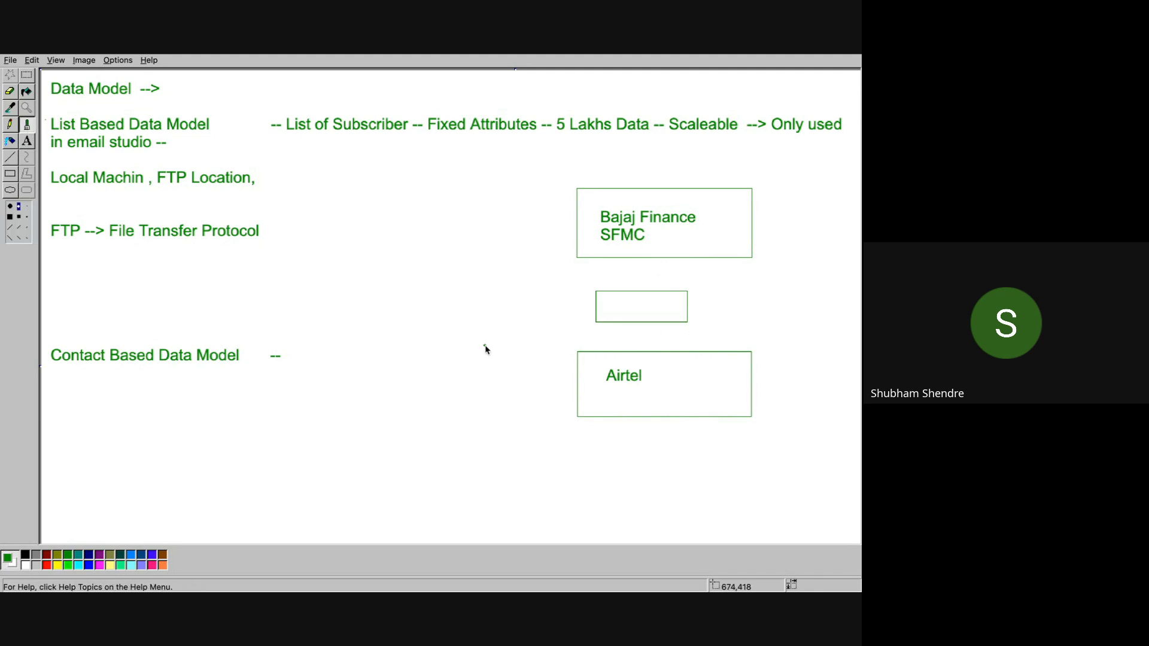
mouse_move(656, 357)
mouse_down()
mouse_move(632, 329)
mouse_move(649, 325)
mouse_up()
mouse_move(652, 298)
mouse_down()
mouse_move(670, 309)
mouse_move(647, 311)
mouse_move(658, 298)
mouse_up()
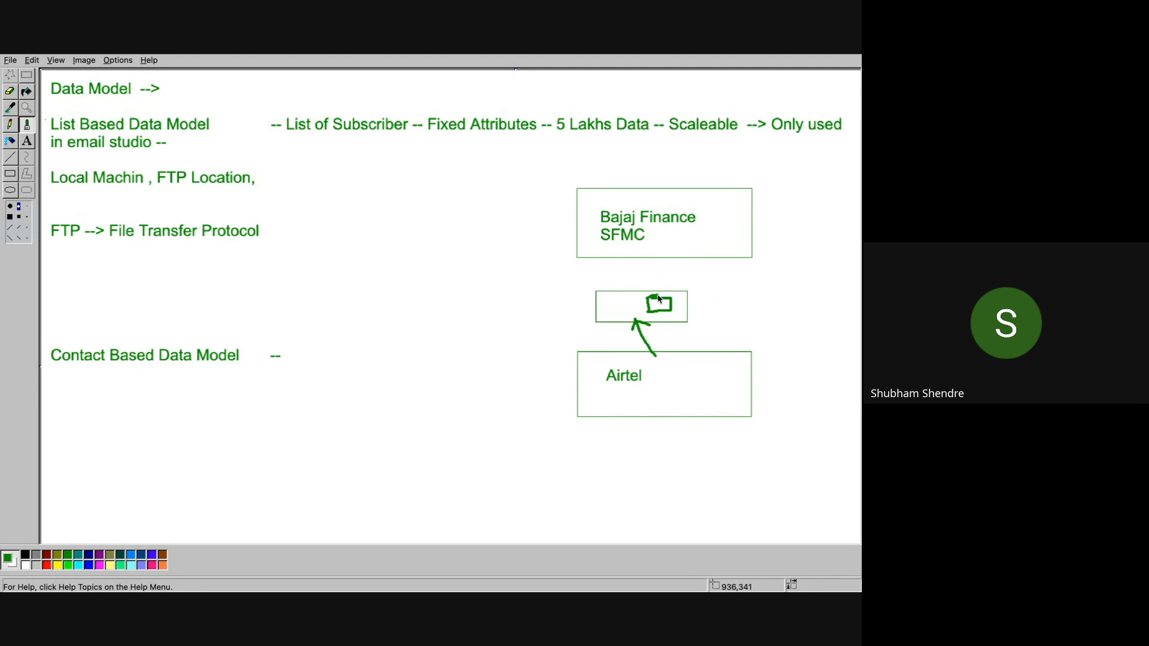
mouse_move(691, 242)
mouse_down()
mouse_move(665, 306)
mouse_move(677, 293)
mouse_up()
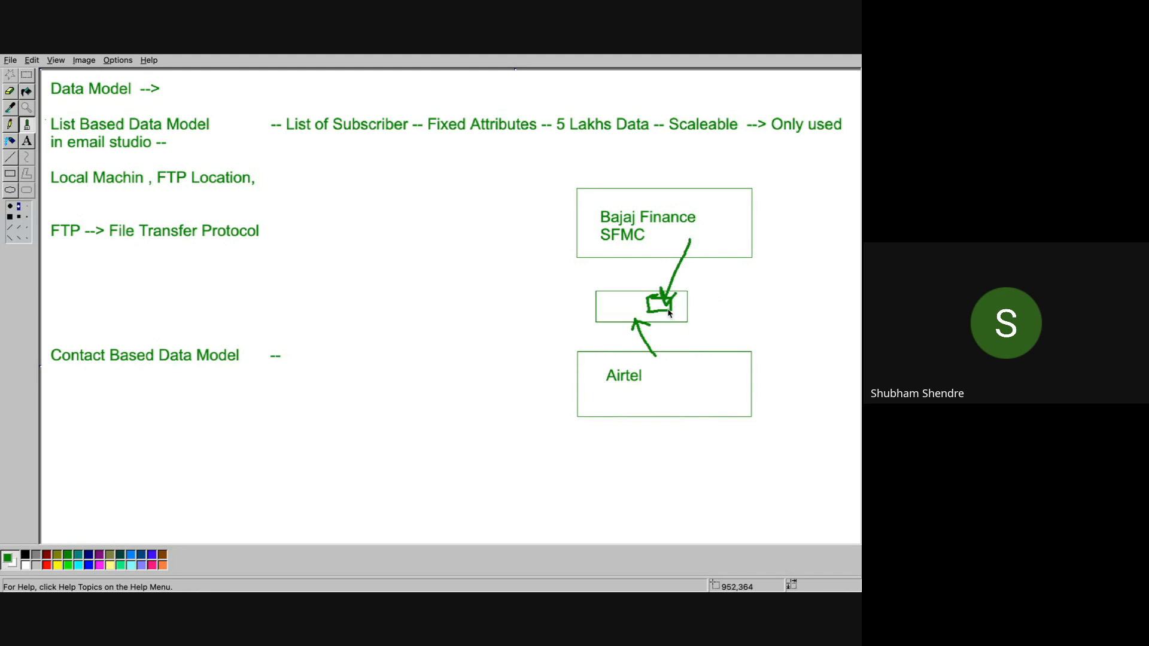